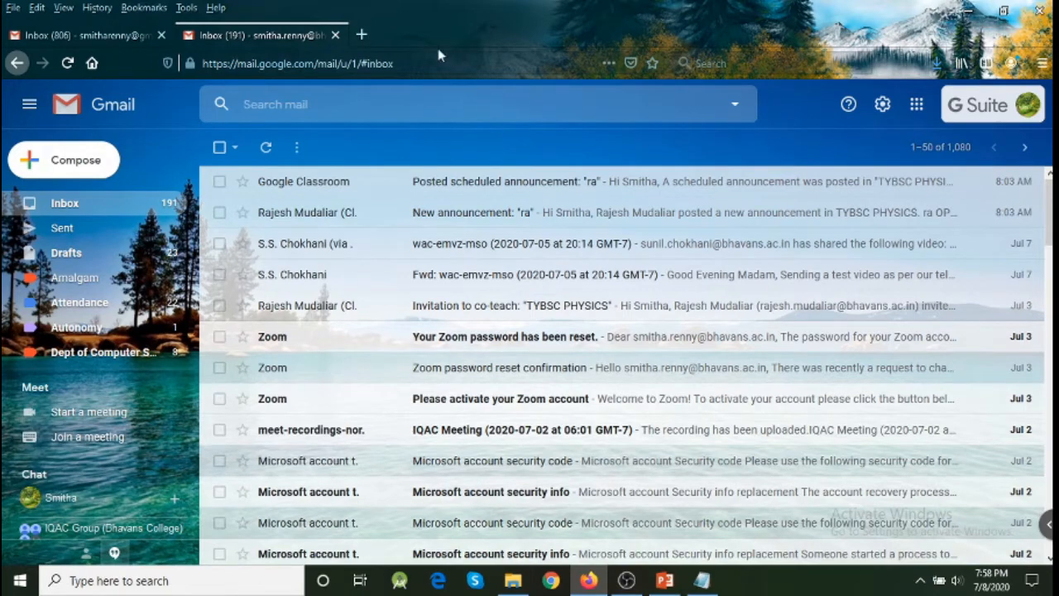
Open forms.google.com in a new browser tab
left_click(363, 37)
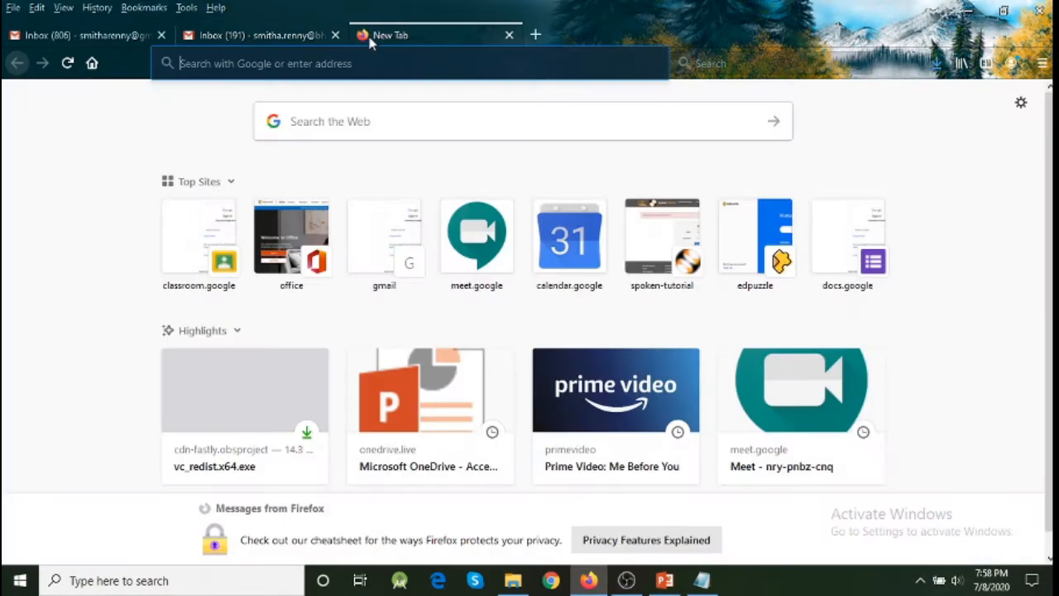
left_click(364, 62)
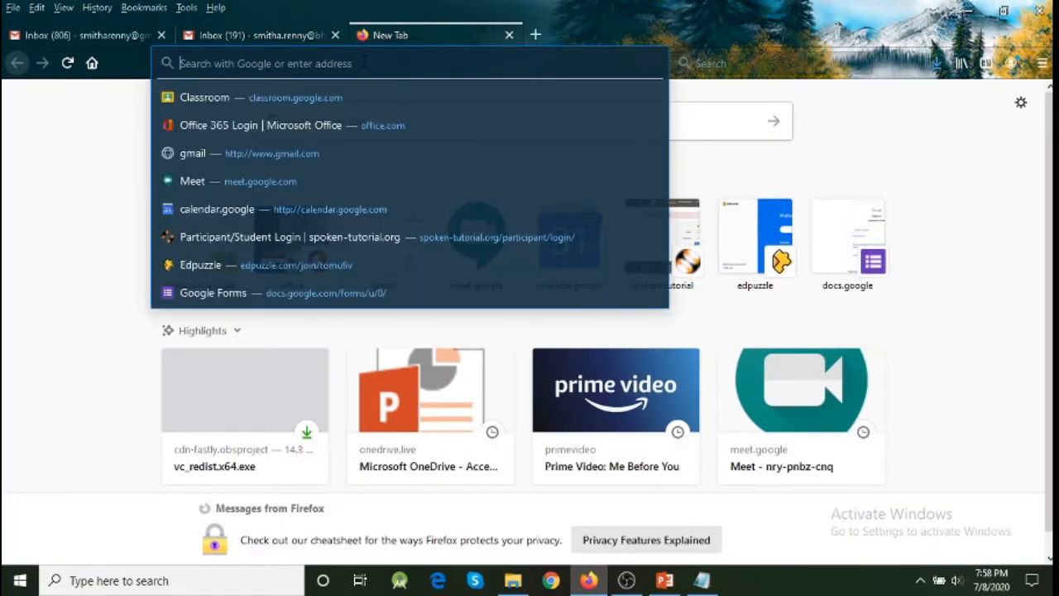
type("forms.go")
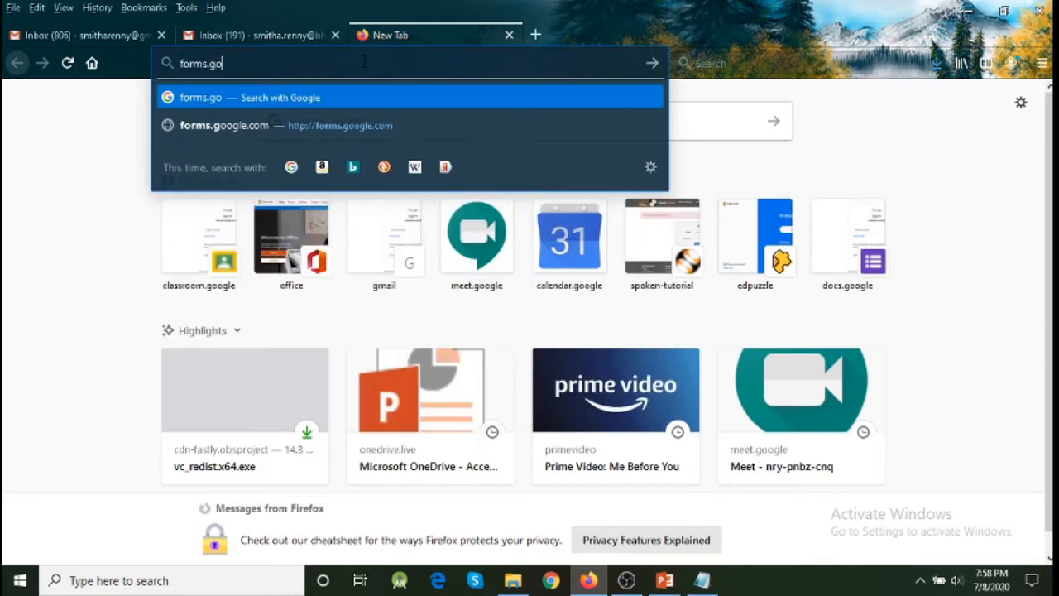
type("o")
type("gle.com")
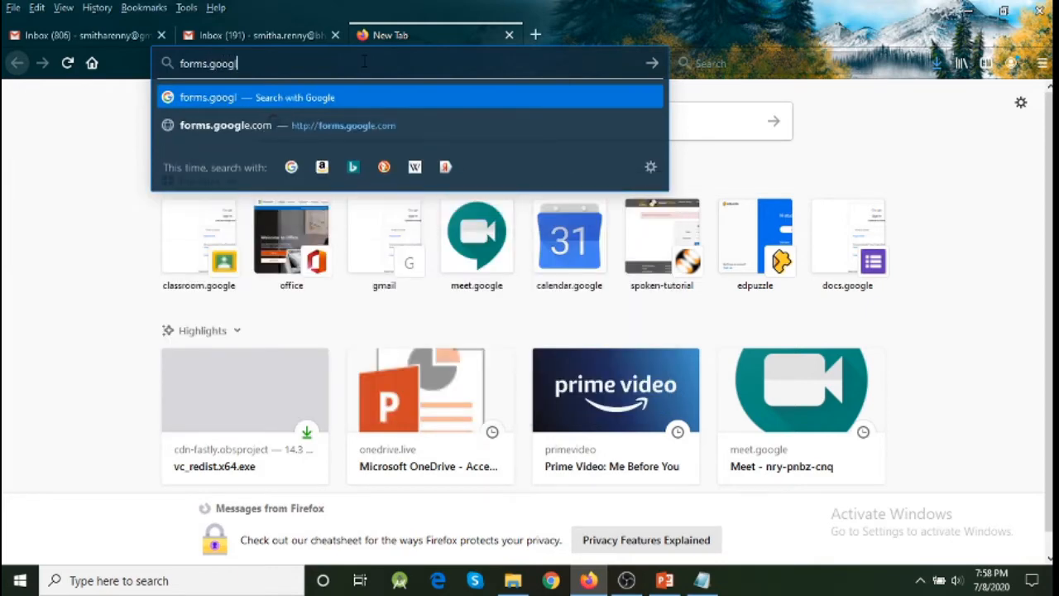
key("Return")
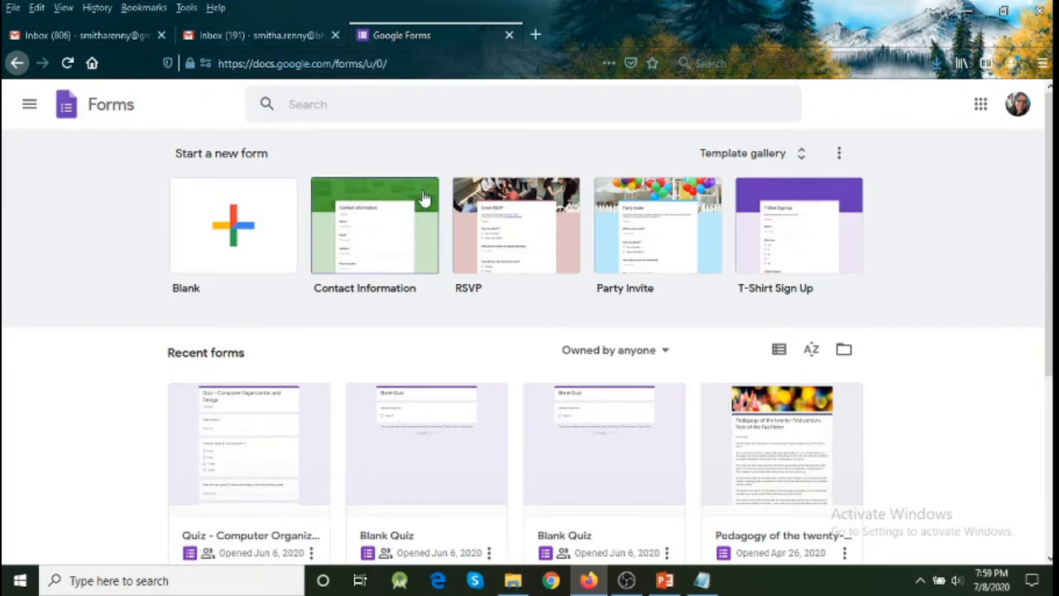
Create a blank form and name it "15 Jul 2020"
left_click(242, 239)
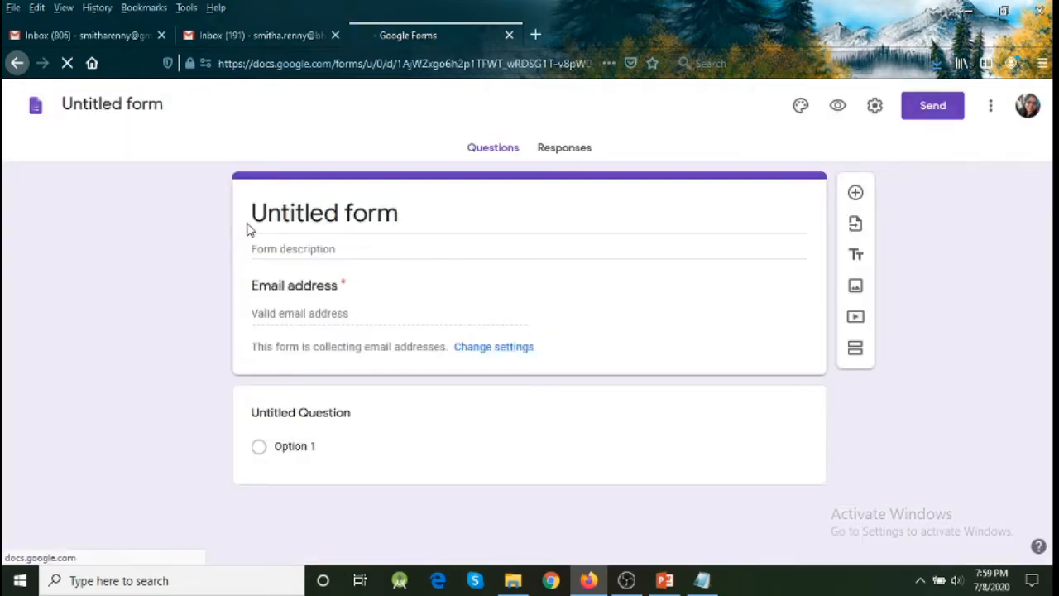
left_click(144, 106)
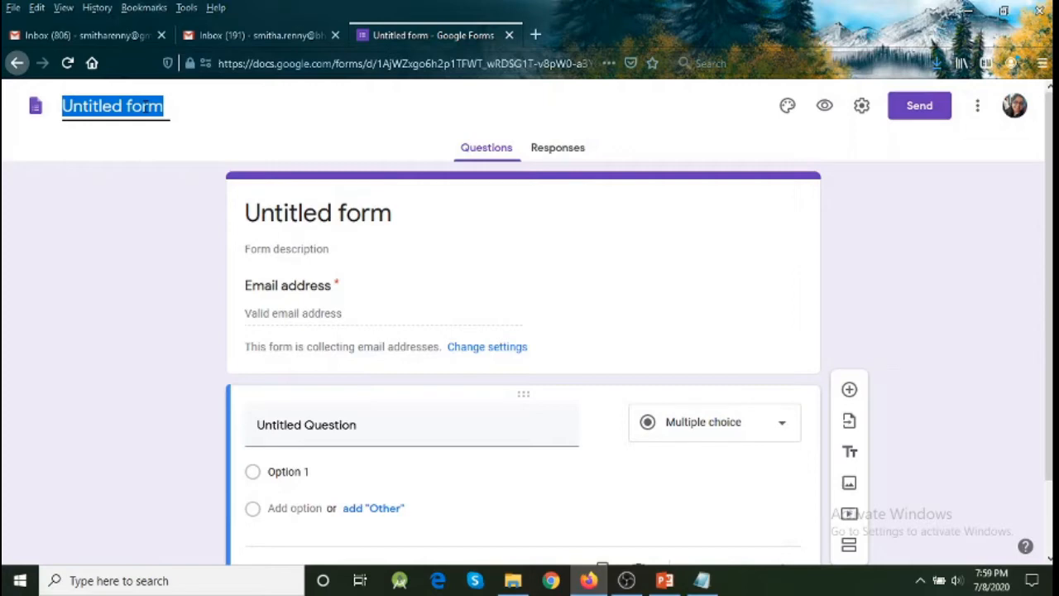
type("15")
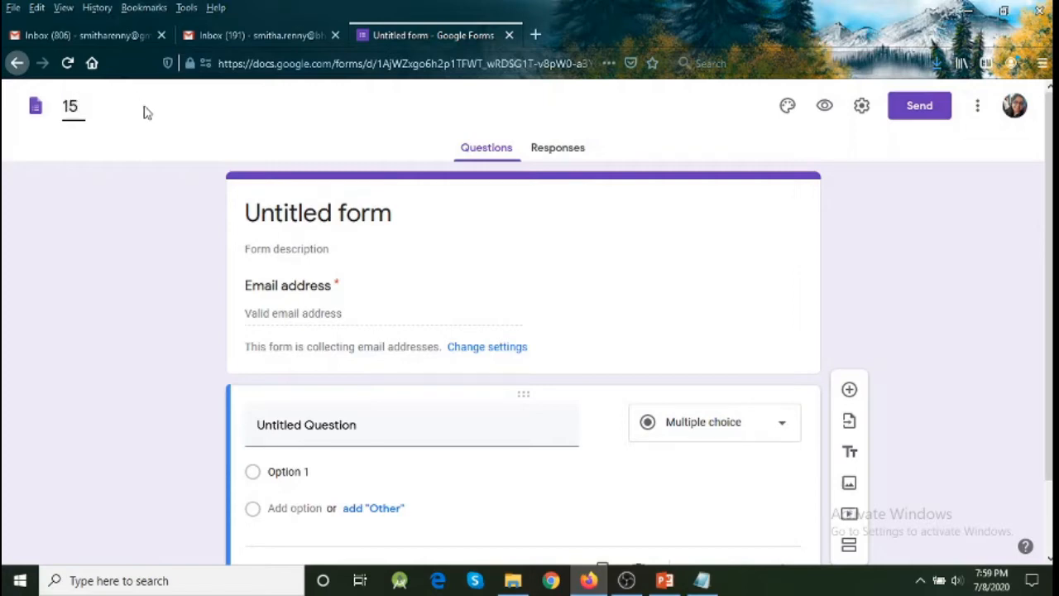
type(" Jul 2020")
key("Return")
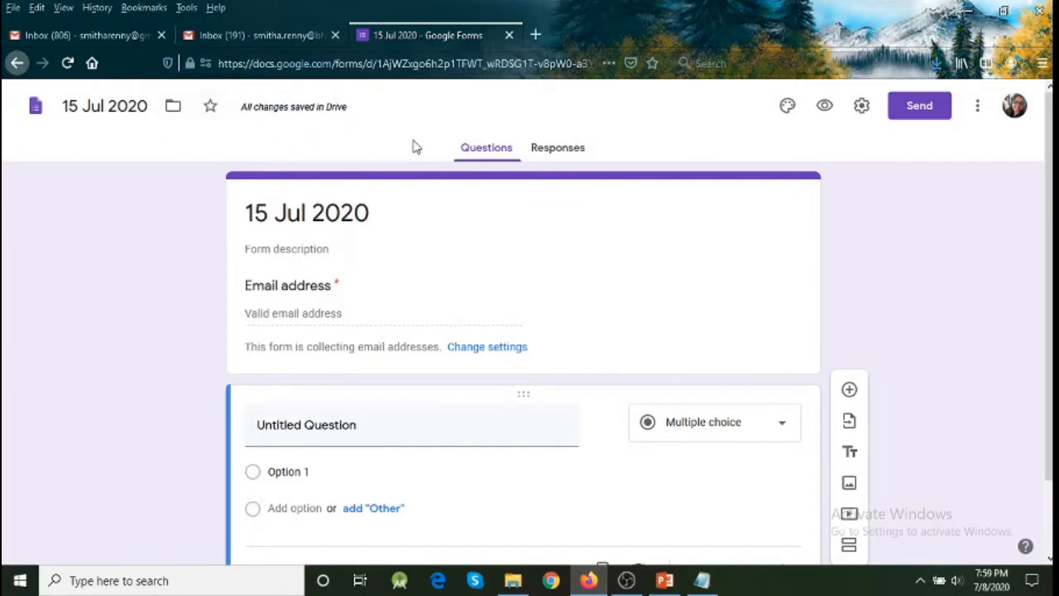
In the form's general settings, turn off response receipts and limit respondents to 1 response
left_click(862, 108)
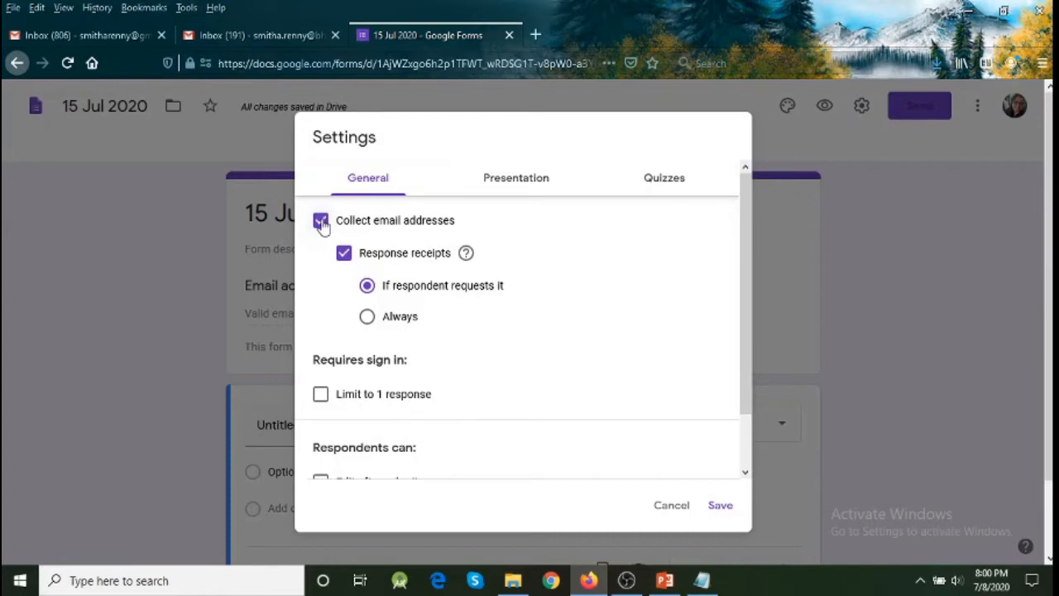
left_click(348, 258)
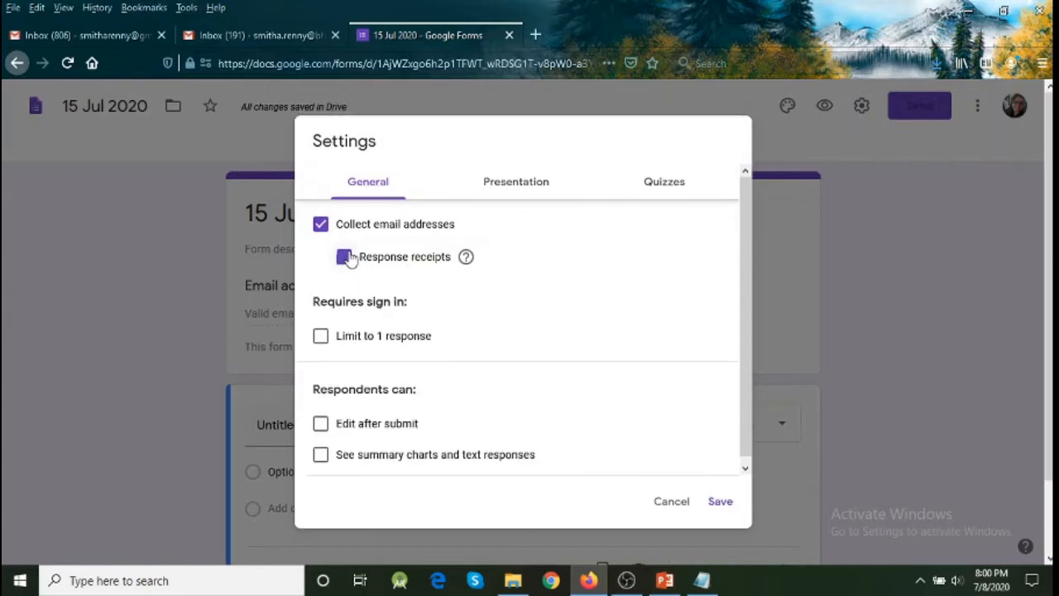
left_click(320, 336)
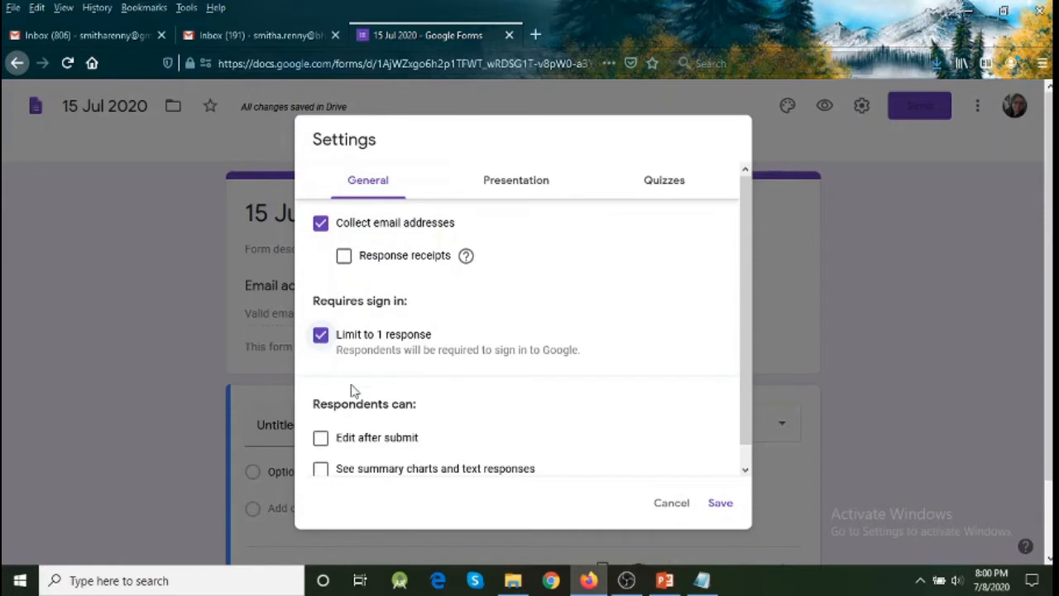
scroll(353, 389, "down", 1)
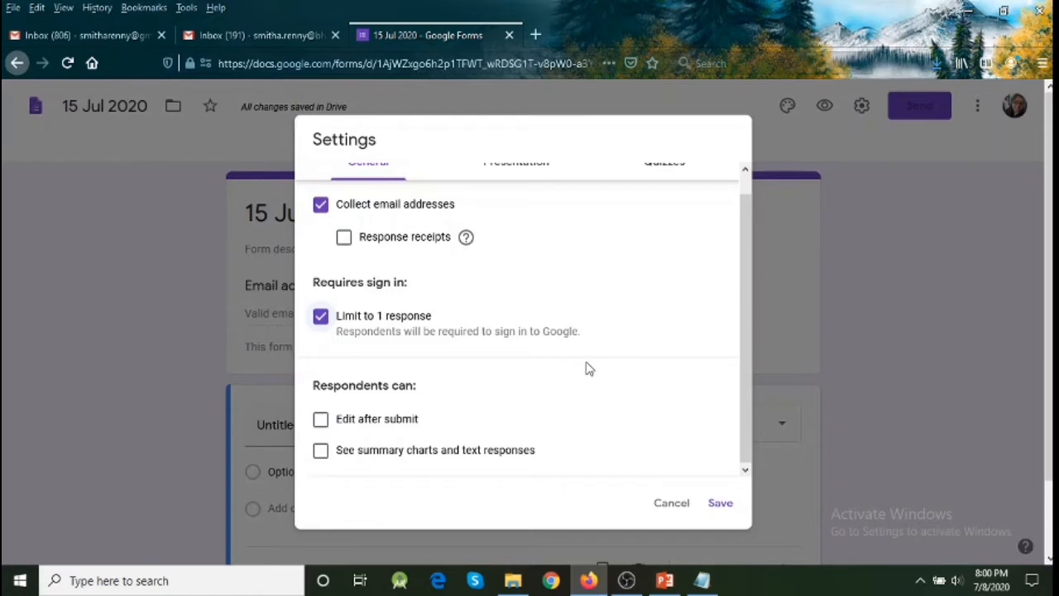
scroll(546, 206, "up", 1)
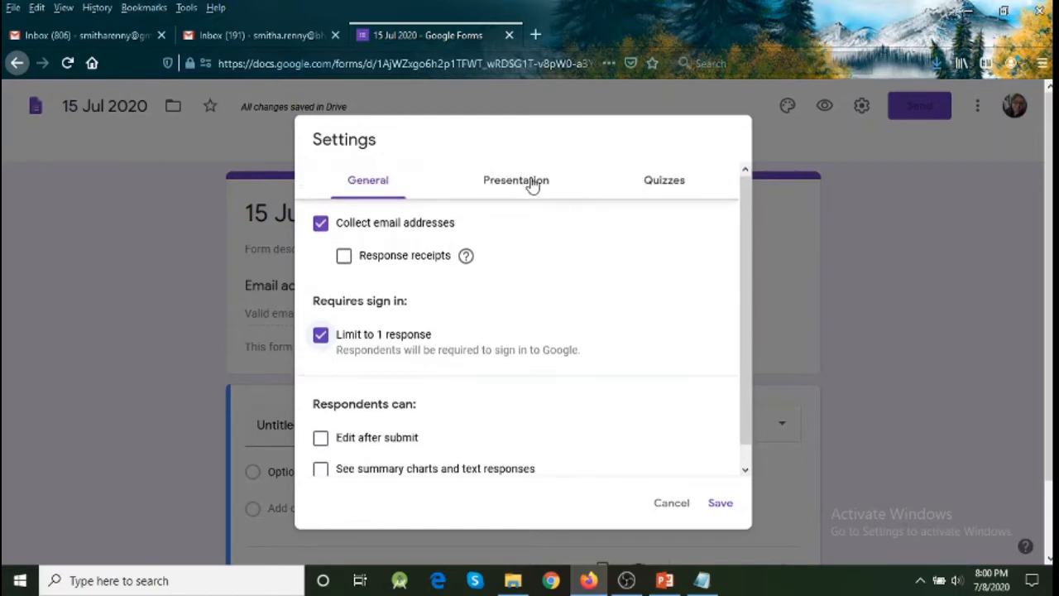
Review the presentation settings, and make the form a quiz whose grades are released later, after manual review
left_click(532, 182)
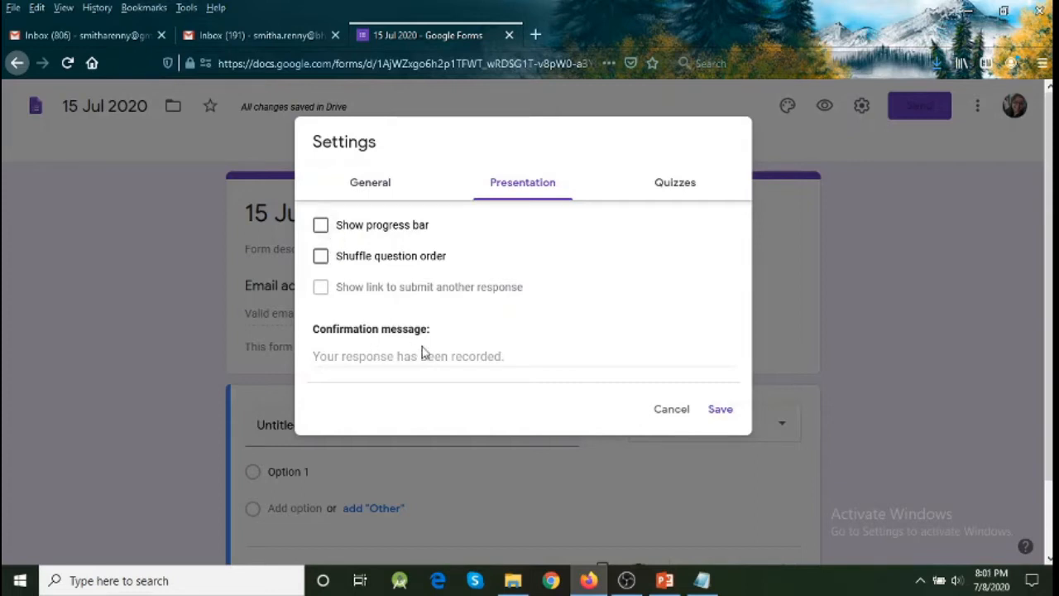
left_click(675, 184)
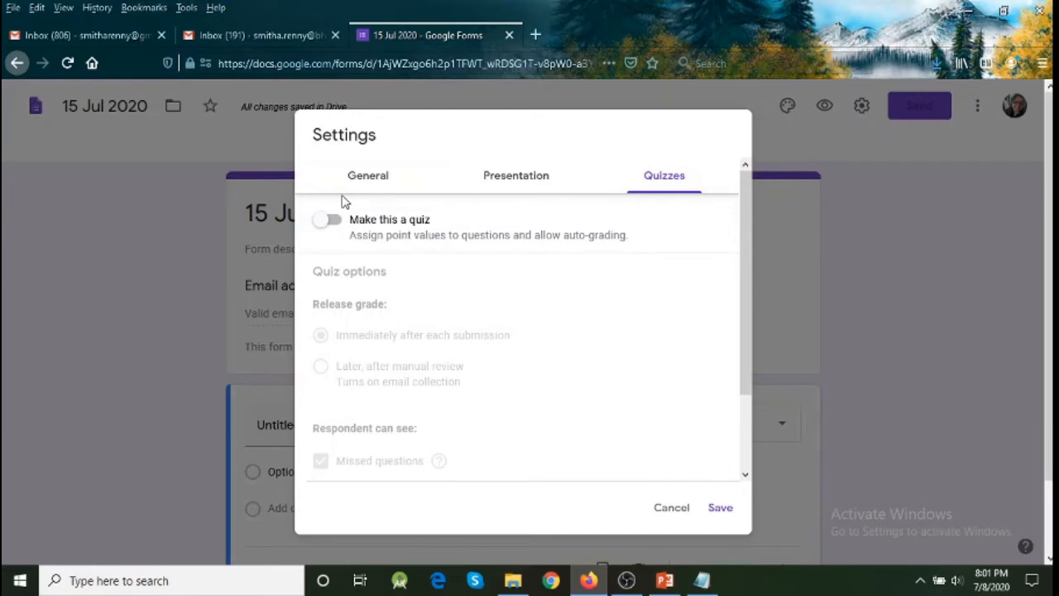
left_click(329, 221)
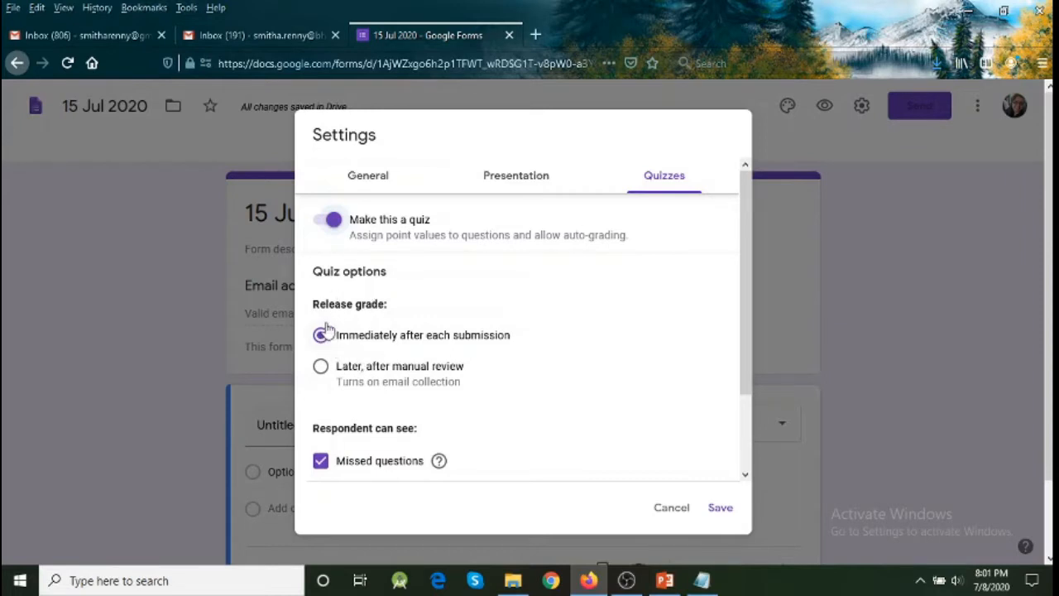
left_click(321, 368)
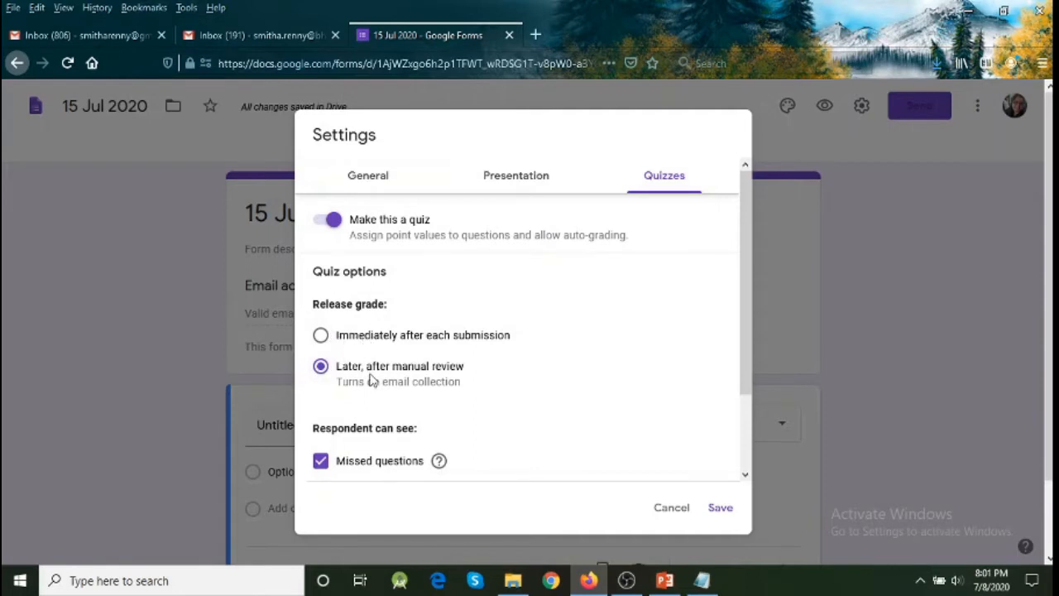
Hide missed questions, correct answers and point values from quiz respondents, and save the settings
scroll(370, 380, "down", 2)
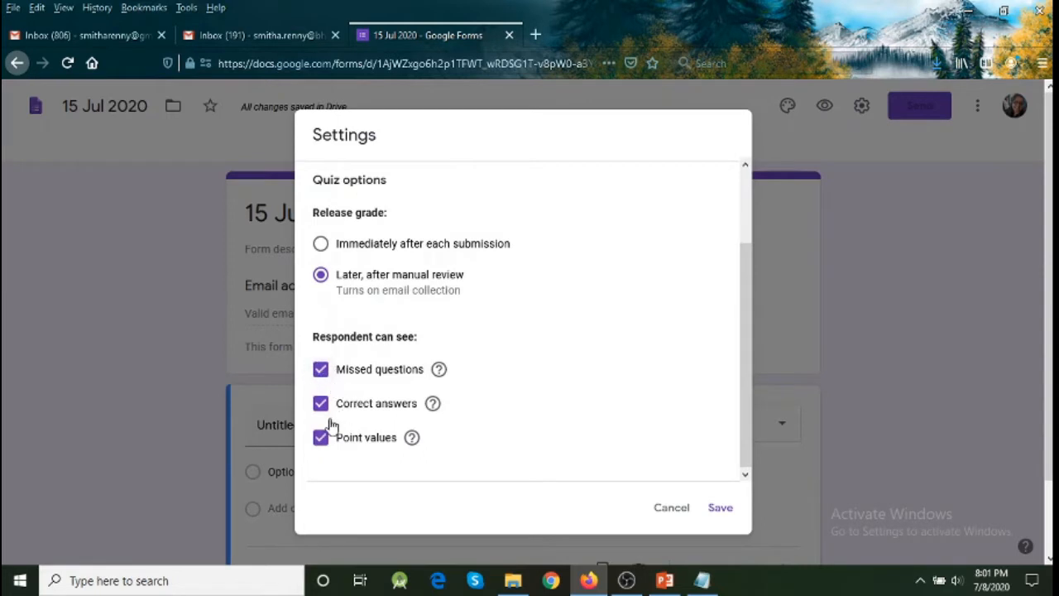
left_click(320, 367)
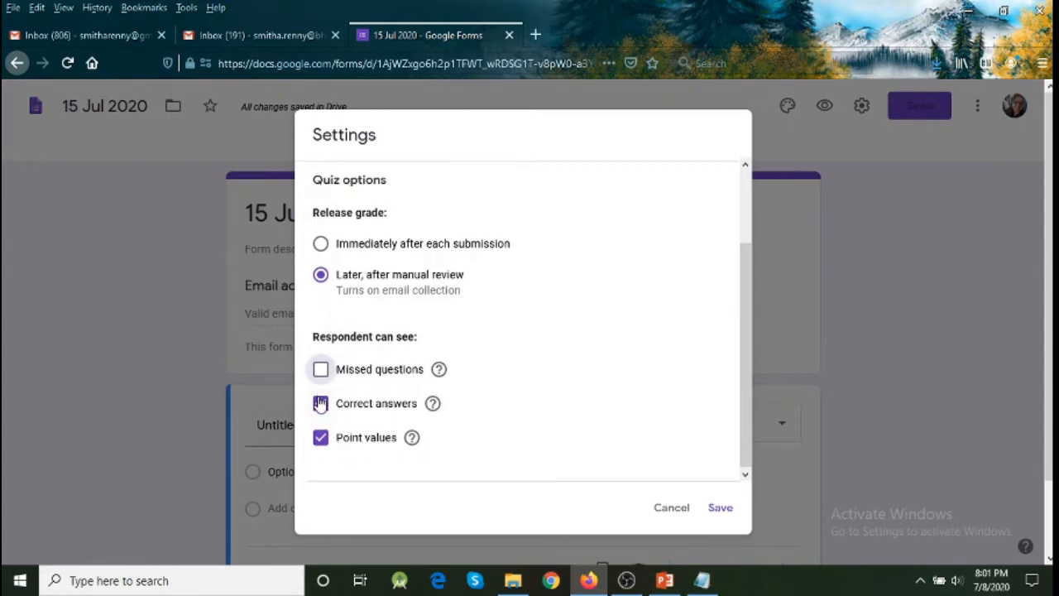
left_click(320, 403)
left_click(348, 439)
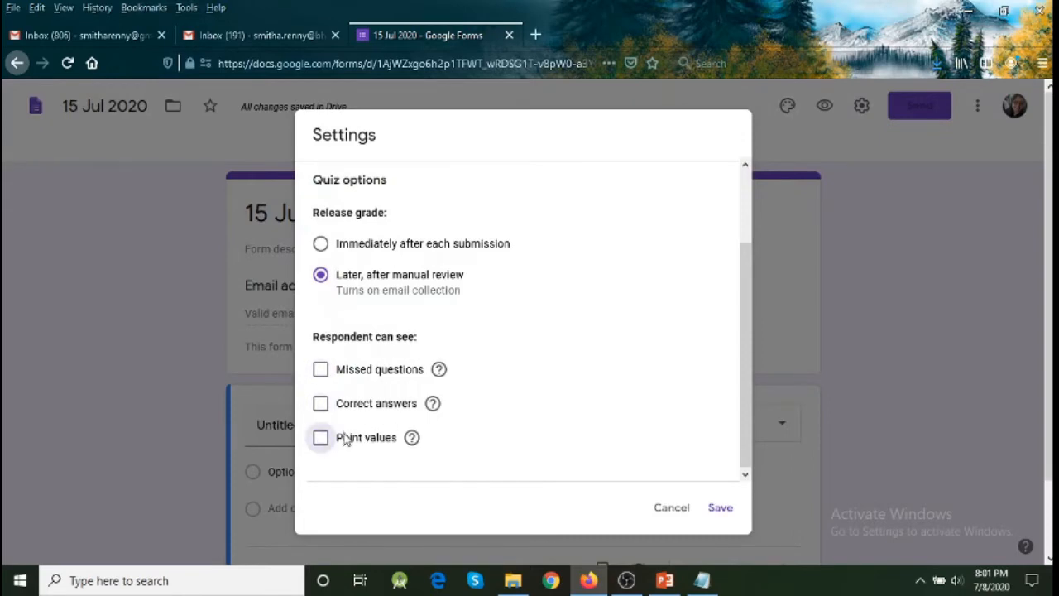
scroll(414, 426, "up", 2)
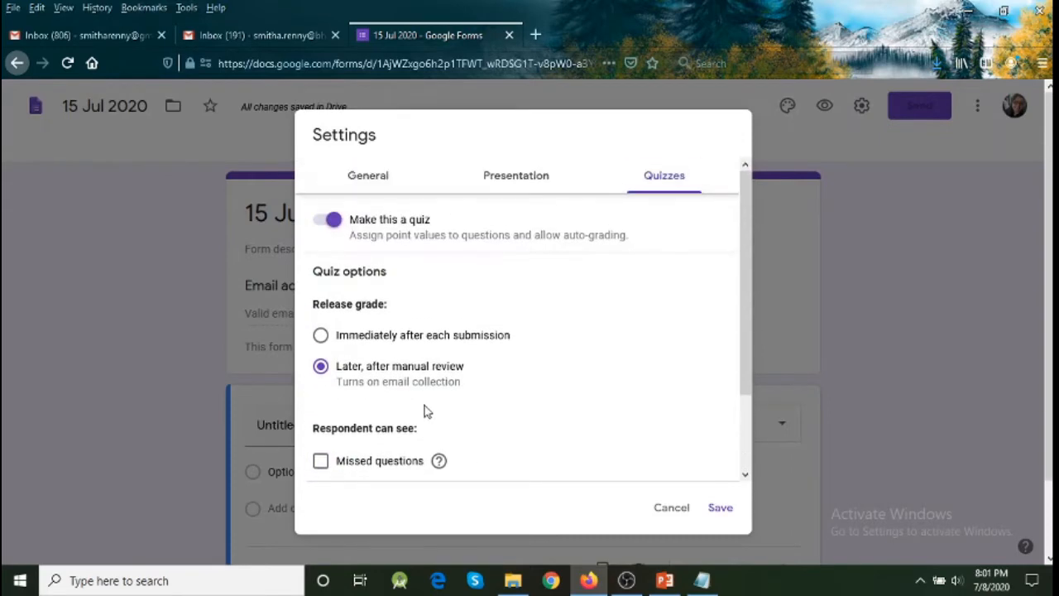
scroll(425, 291, "down", 1)
scroll(468, 227, "up", 3)
left_click_drag(750, 218, 765, 351)
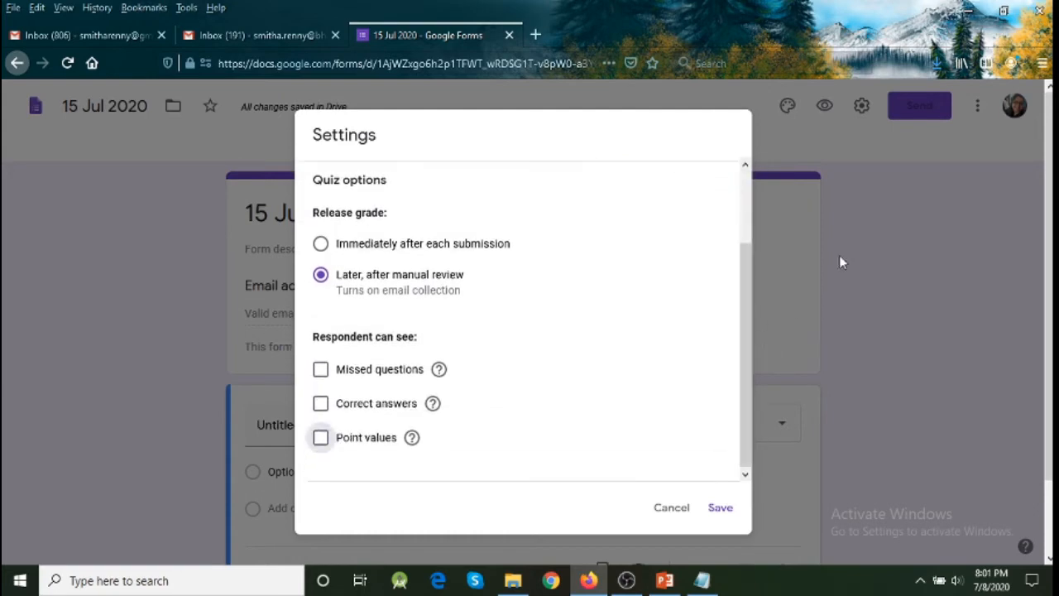
left_click(719, 506)
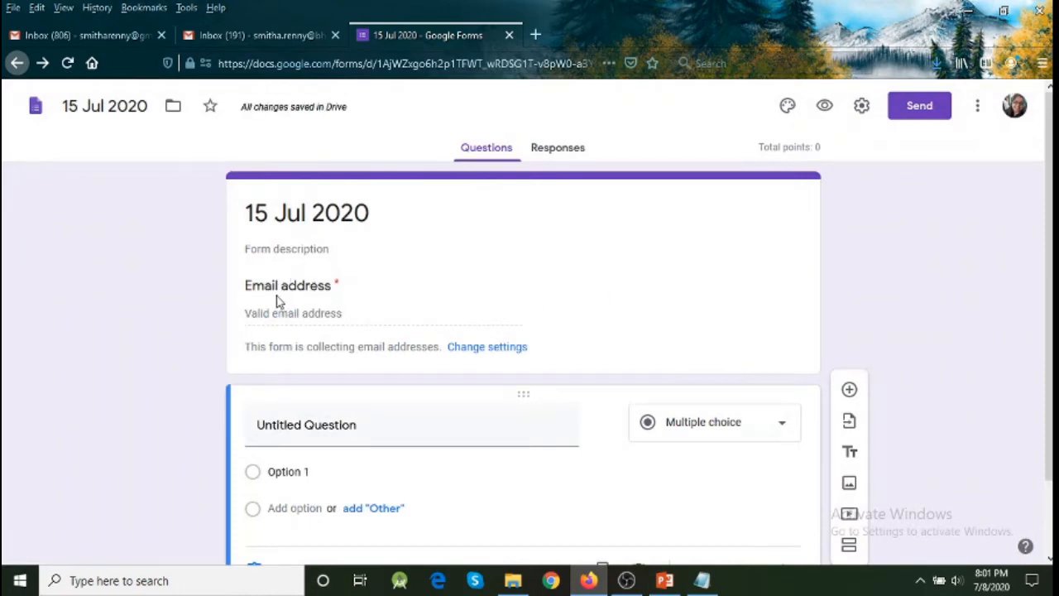
Title the first question "Roll No" and set its type to Short answer
left_click(349, 426)
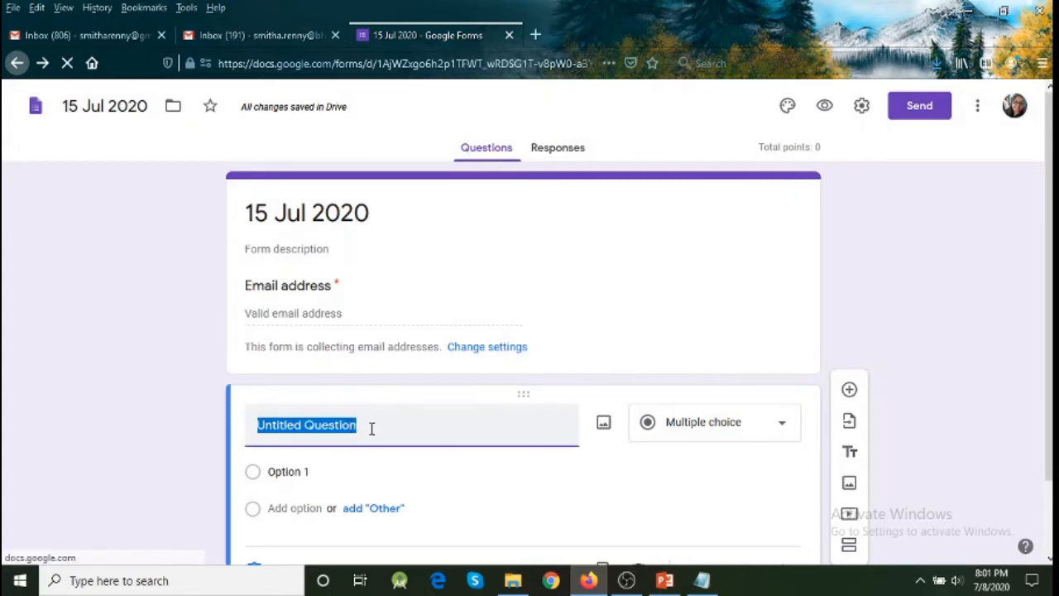
type("Roll No")
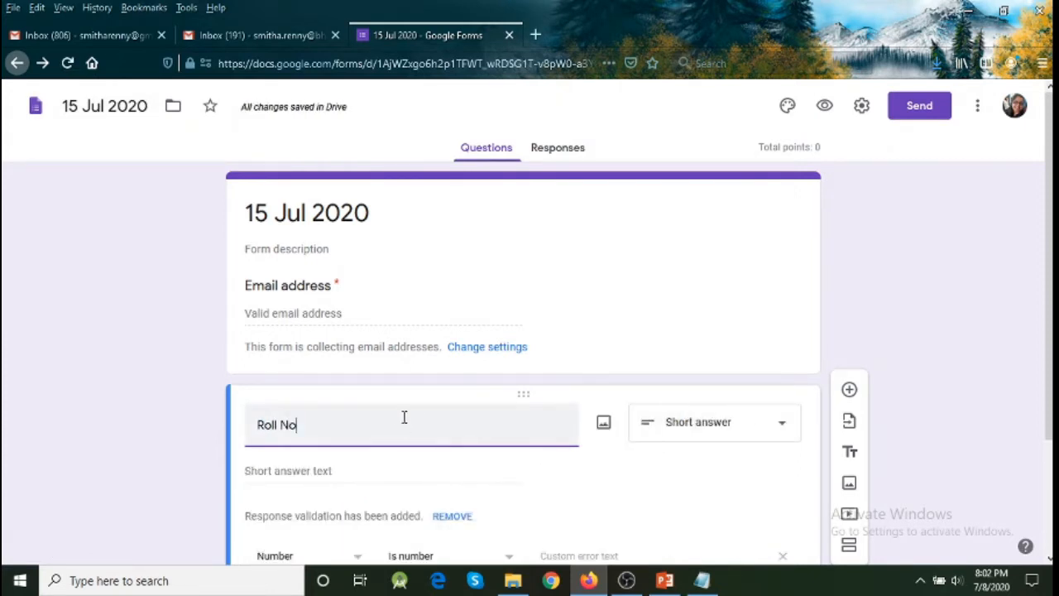
left_click(761, 437)
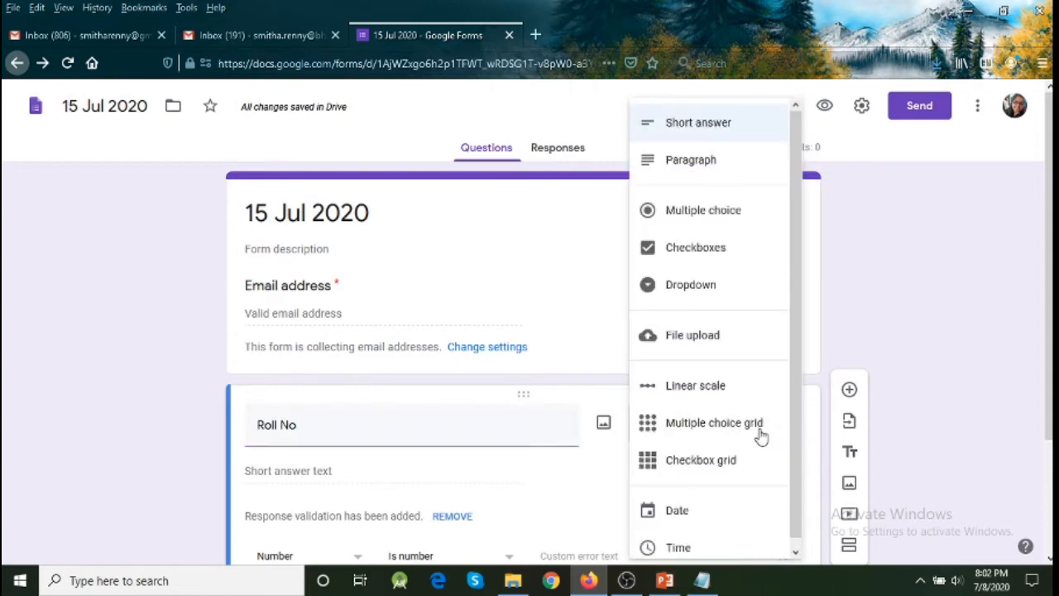
left_click(698, 122)
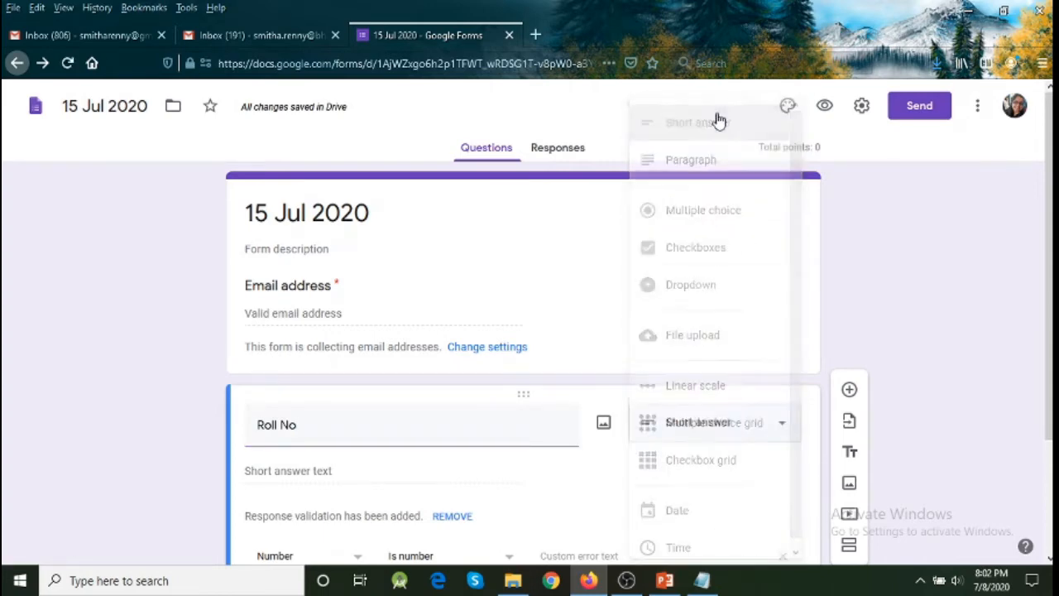
Set the Roll No response validation to Number and make the question required
scroll(680, 418, "down", 3)
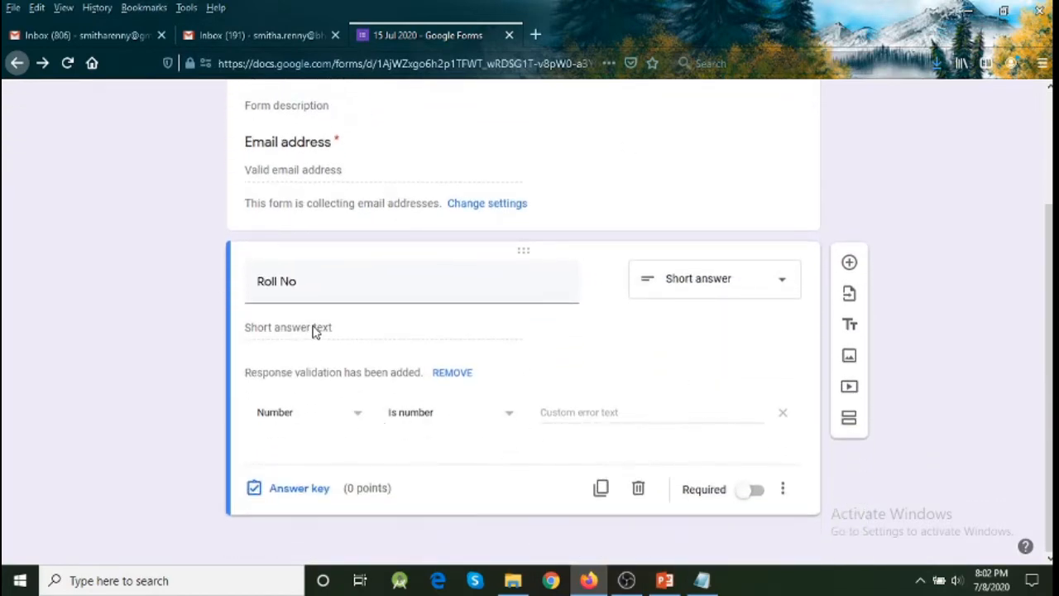
left_click(308, 422)
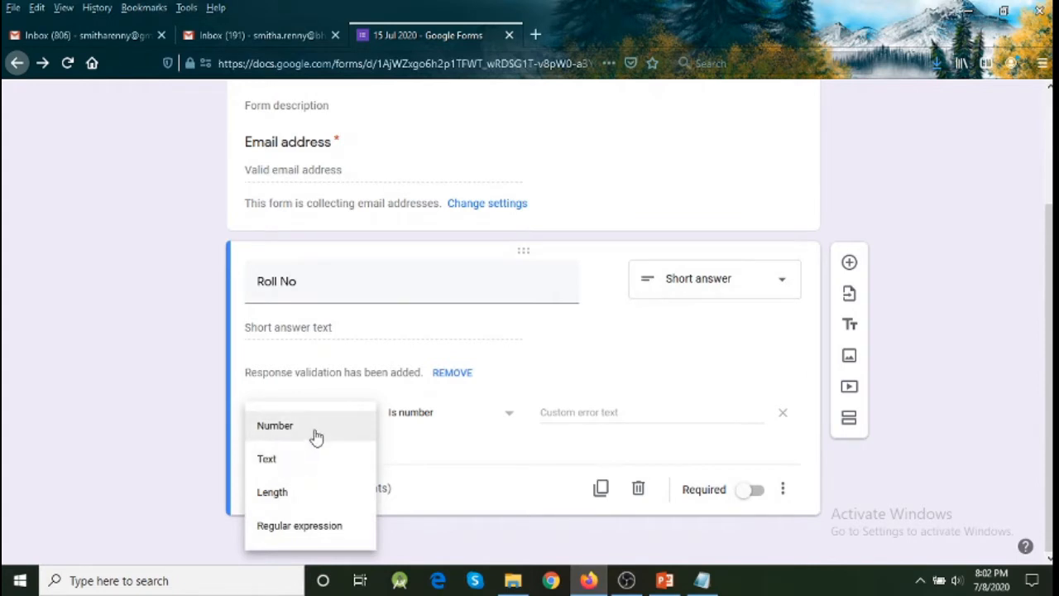
left_click(315, 433)
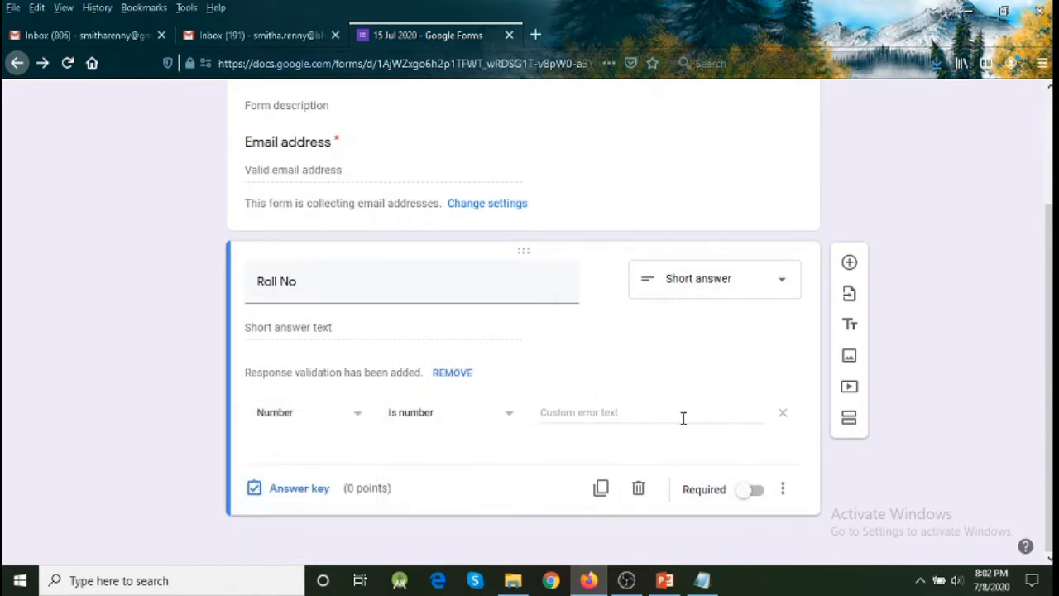
left_click(753, 494)
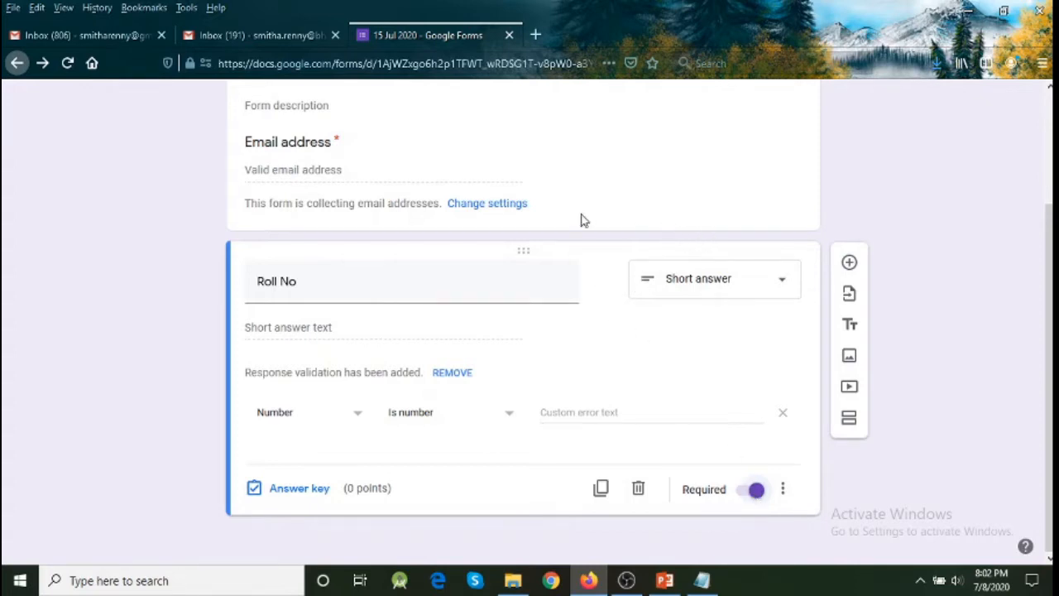
Add a multiple-choice question titled "The number of bits in ASCII code are:", copying the text from the Notepad file
left_click(850, 265)
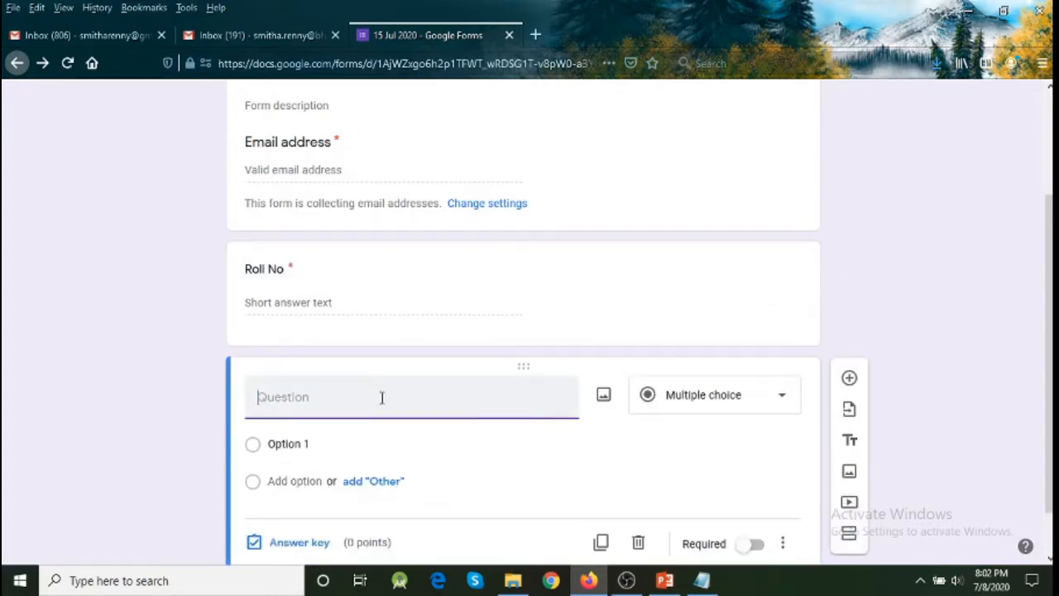
left_click(708, 582)
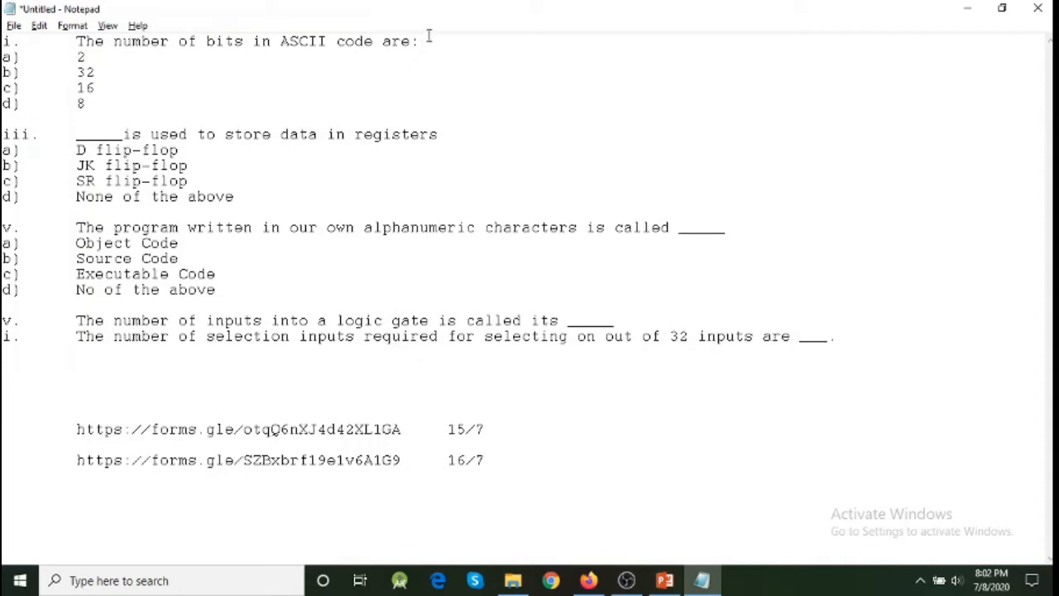
left_click_drag(429, 37, 78, 4)
key("ctrl+c")
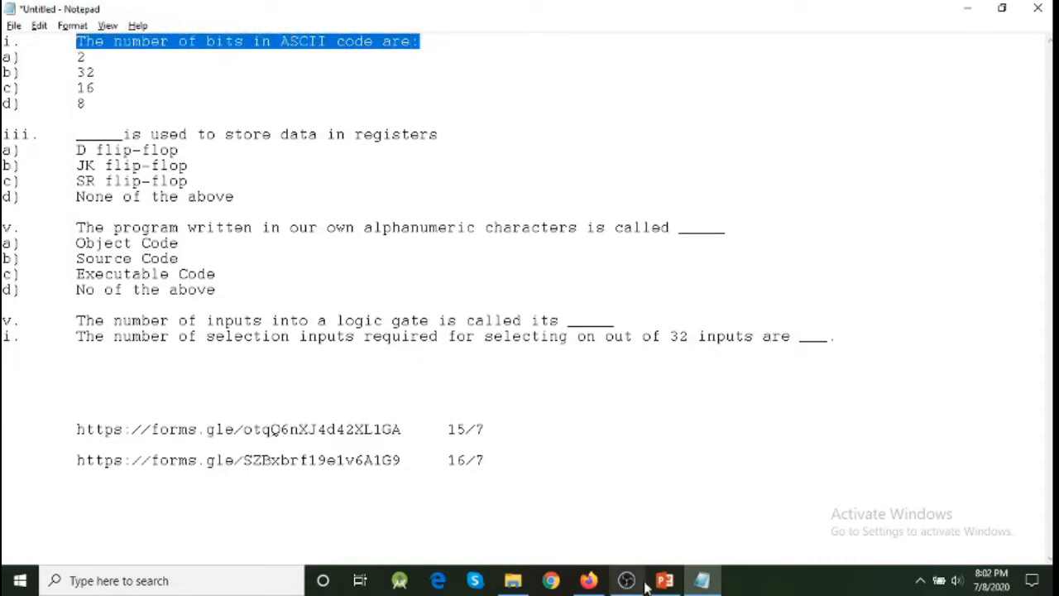
key("alt+Tab")
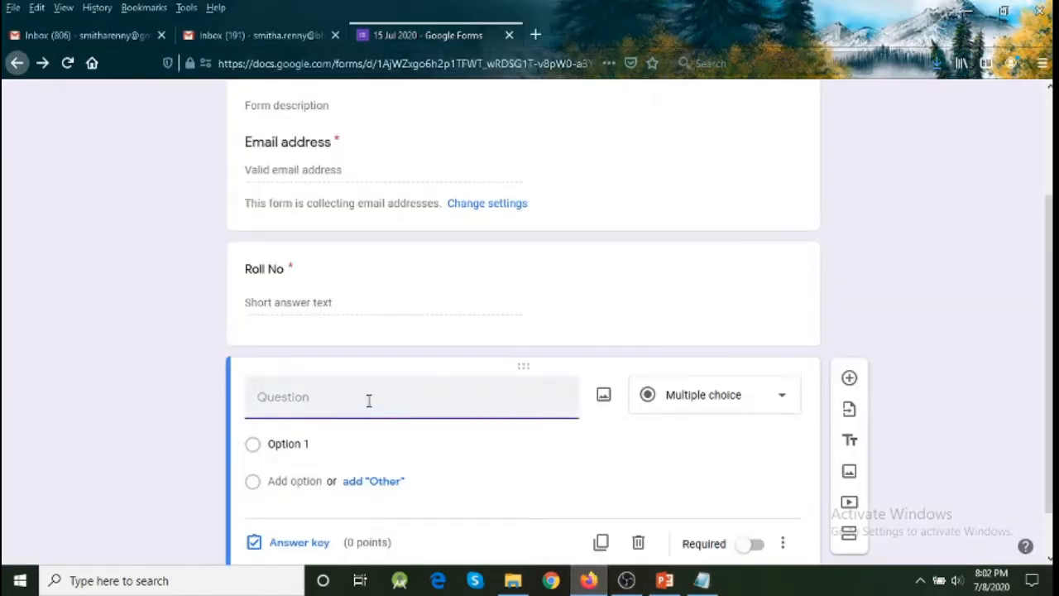
key("ctrl+v")
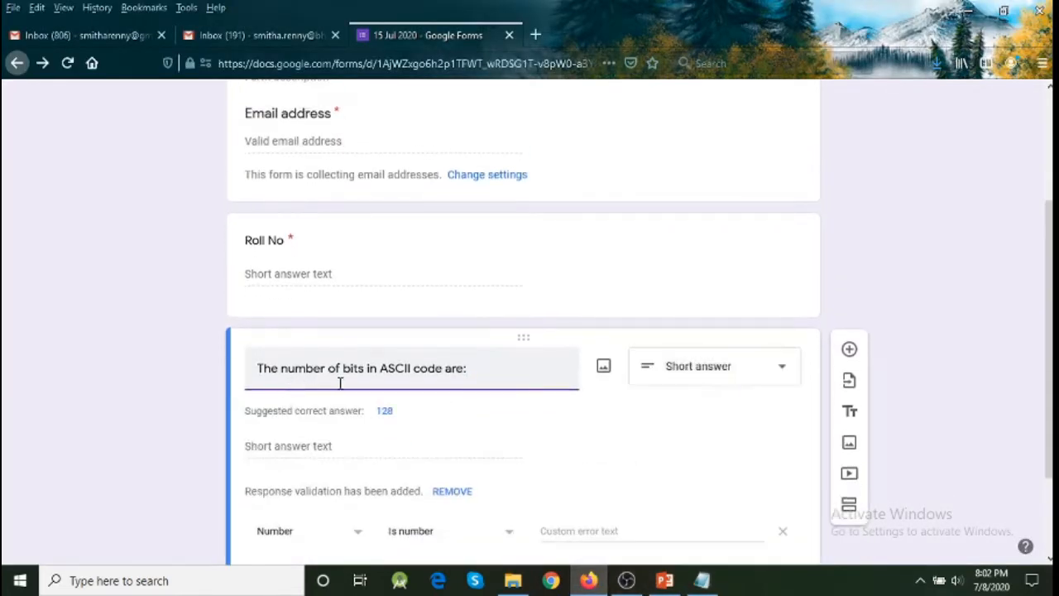
left_click(757, 380)
left_click(740, 217)
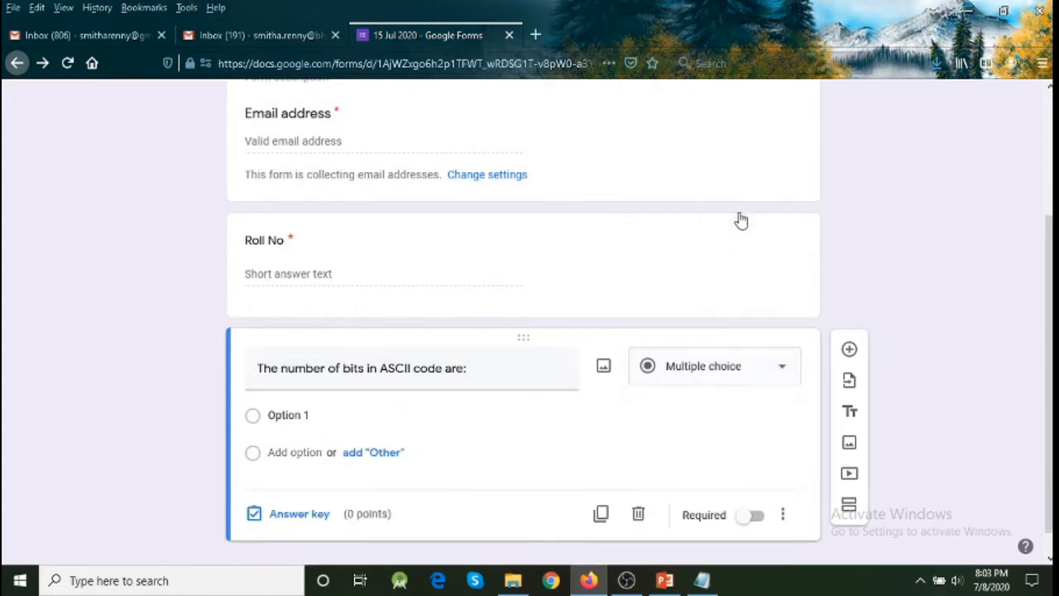
Enter 2, 32, 16 and 8 as the options of the ASCII question and make it required
left_click(289, 417)
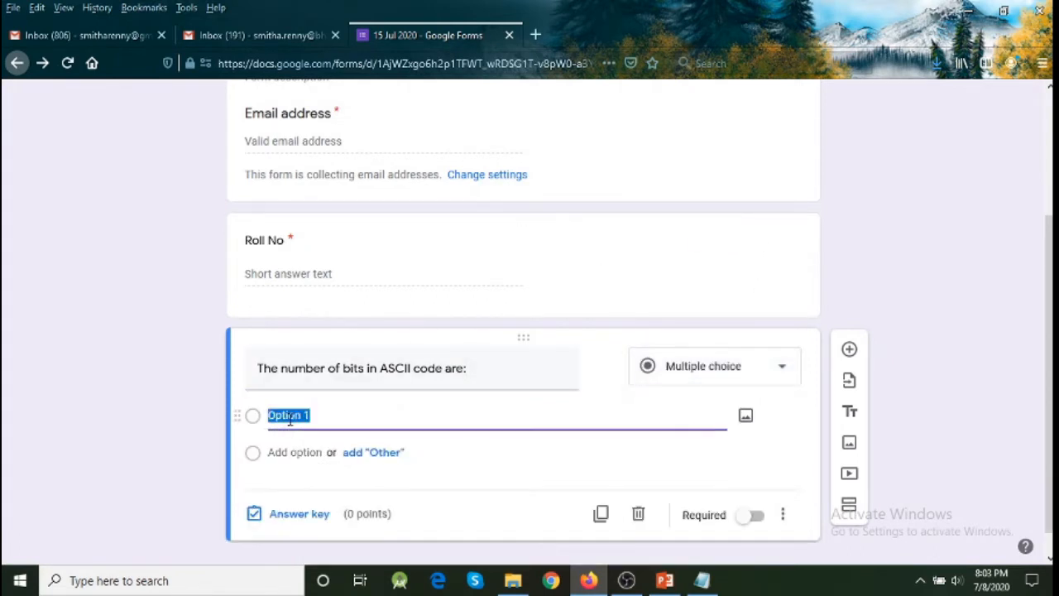
type("2")
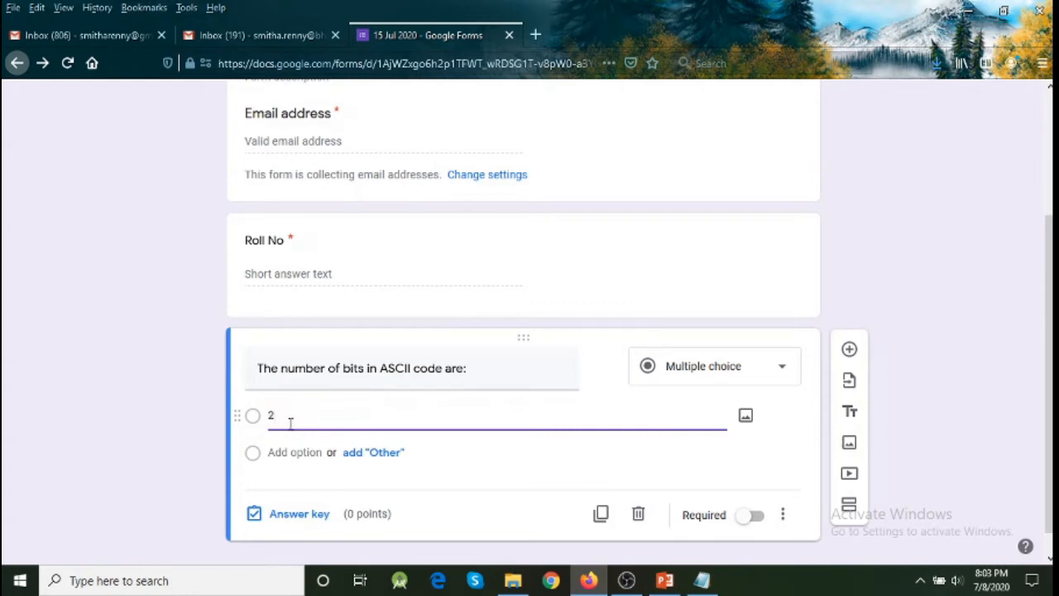
left_click(284, 479)
type("32")
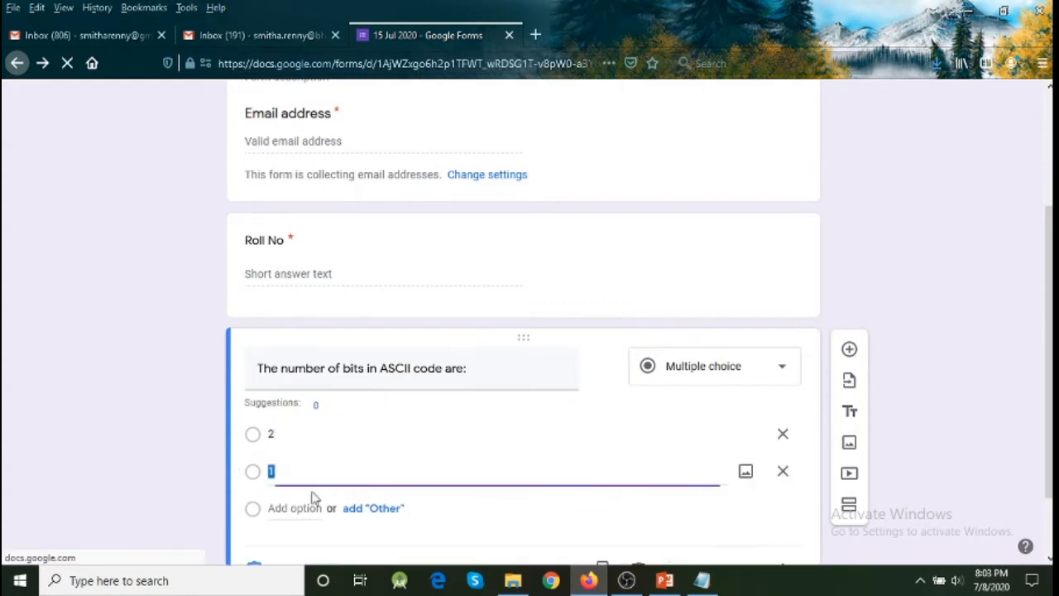
left_click(315, 517)
type("1")
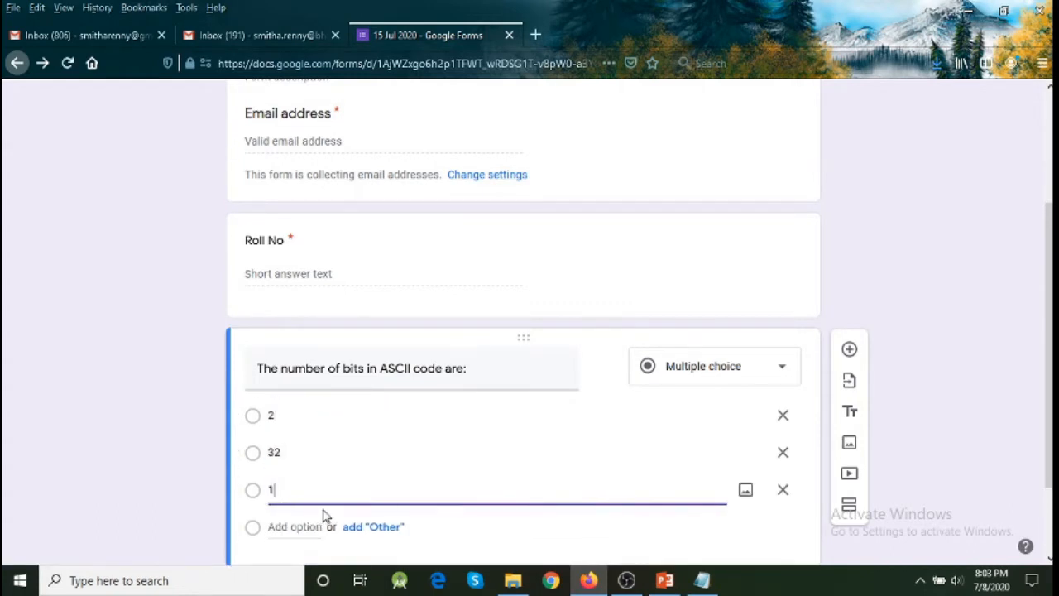
type("6")
left_click(295, 526)
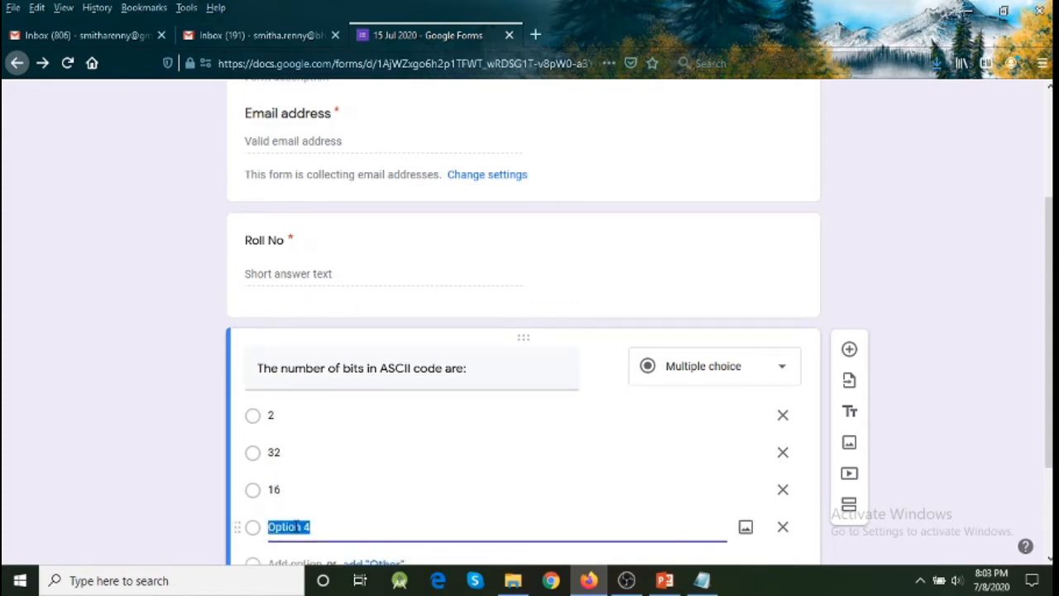
type("8")
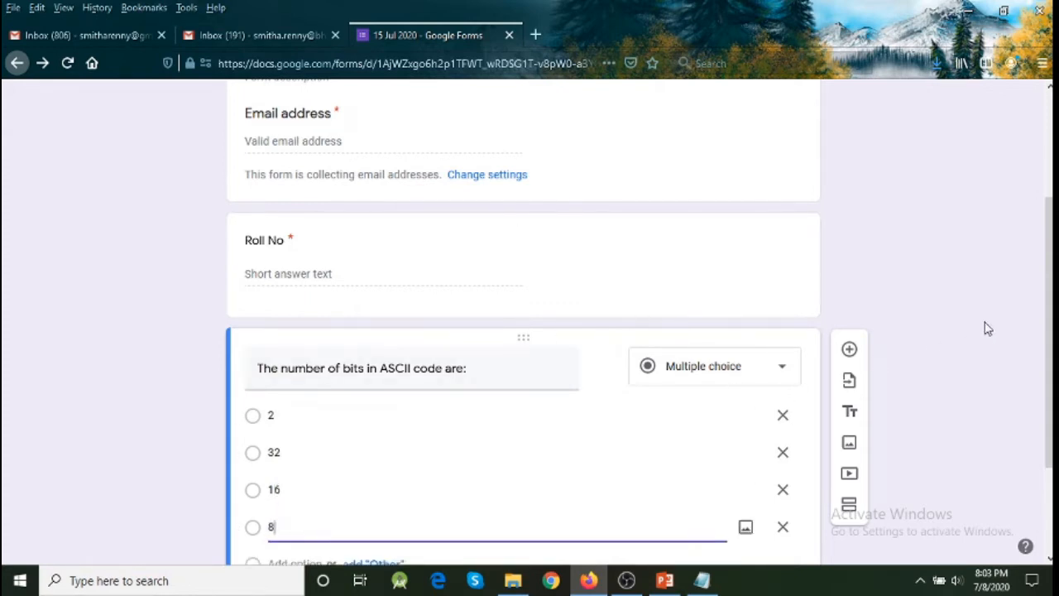
scroll(1049, 393, "down", 2)
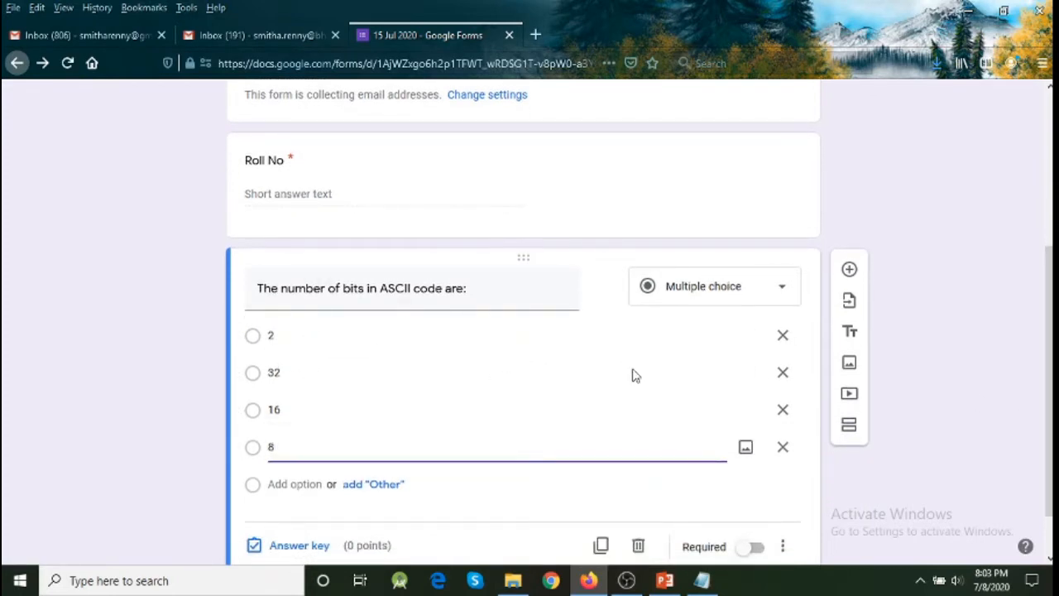
left_click(756, 548)
scroll(1049, 462, "down", 1)
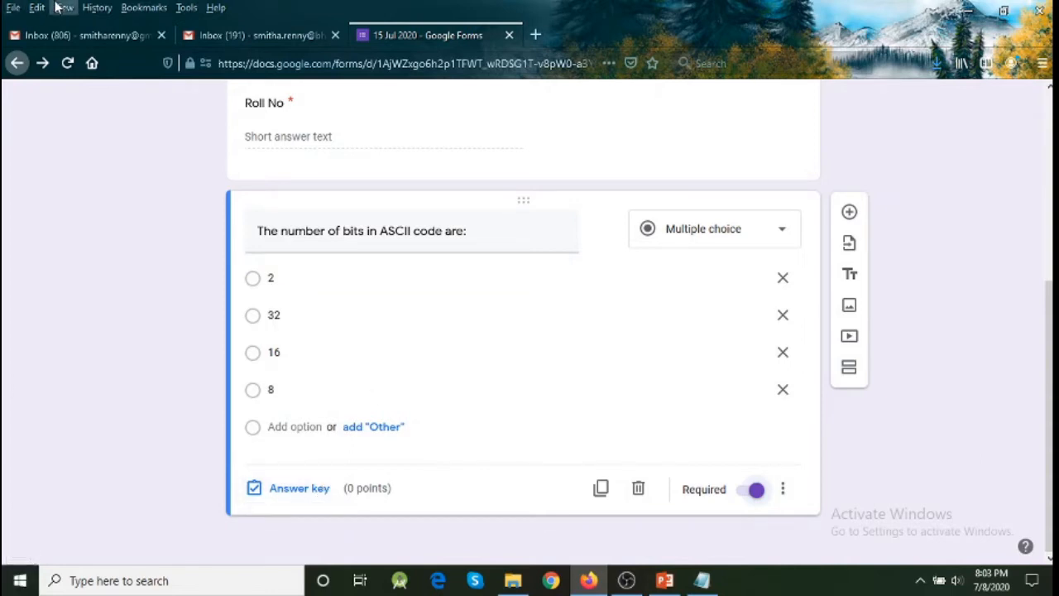
Mark 8 as the correct answer to the ASCII question and set it to 1 point
left_click(301, 490)
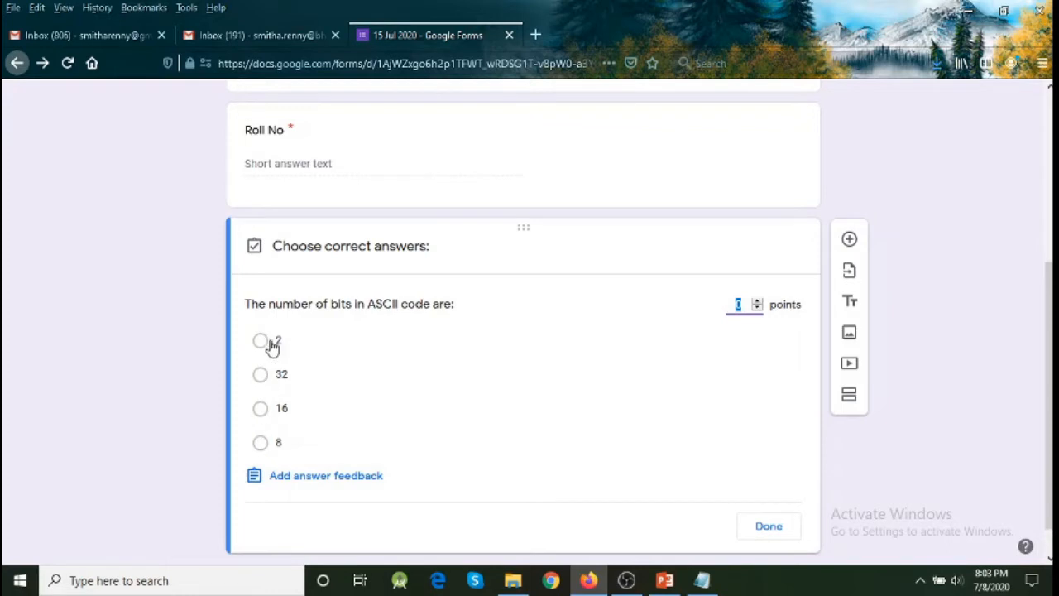
left_click(261, 444)
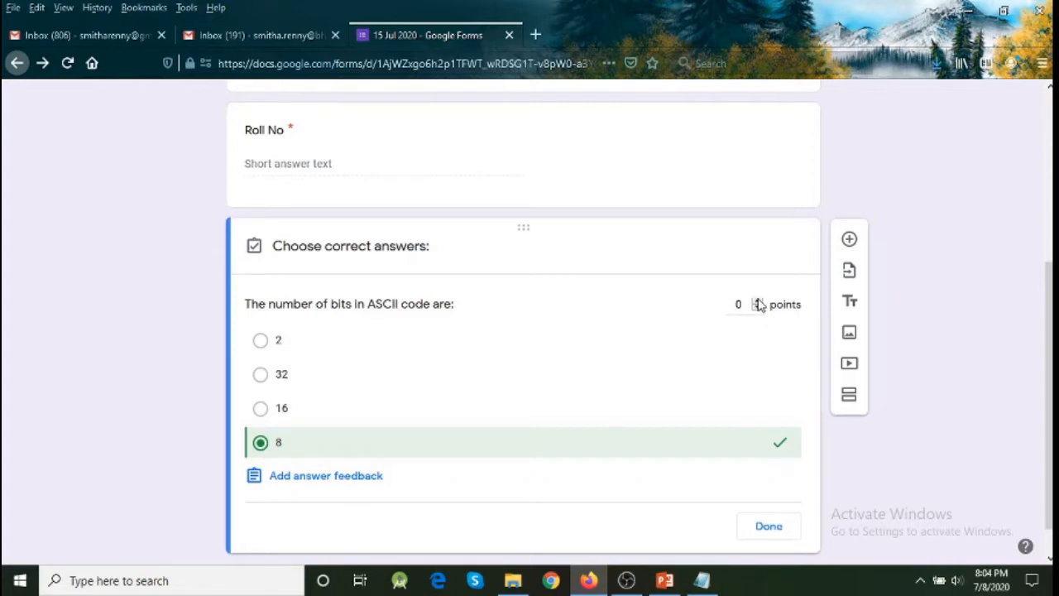
left_click(715, 304)
type("1")
left_click(761, 524)
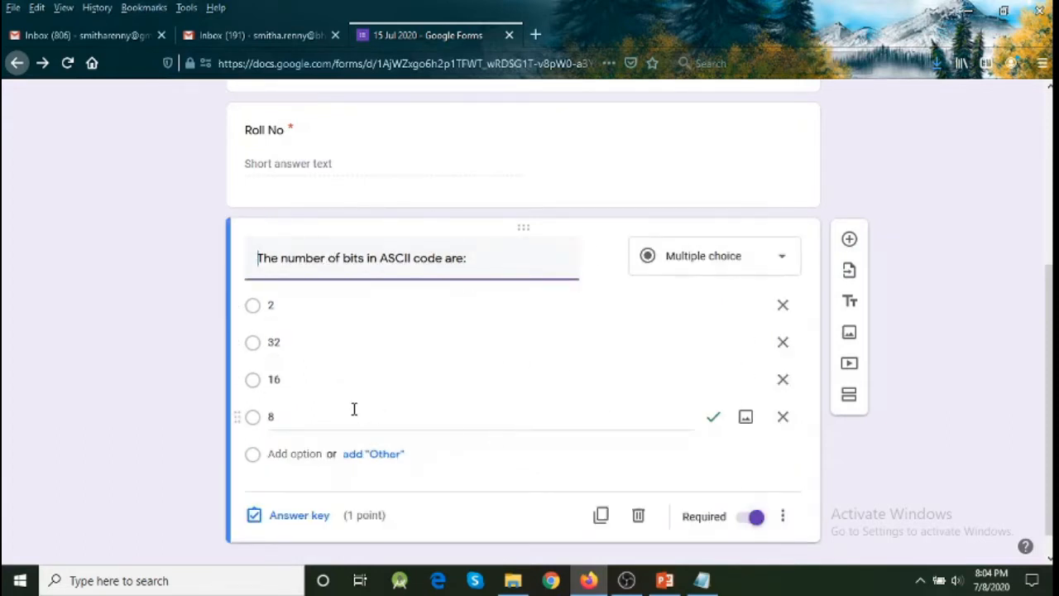
Add another question and paste "_____is used to store data in registers" from the Notepad file as its title
left_click(850, 240)
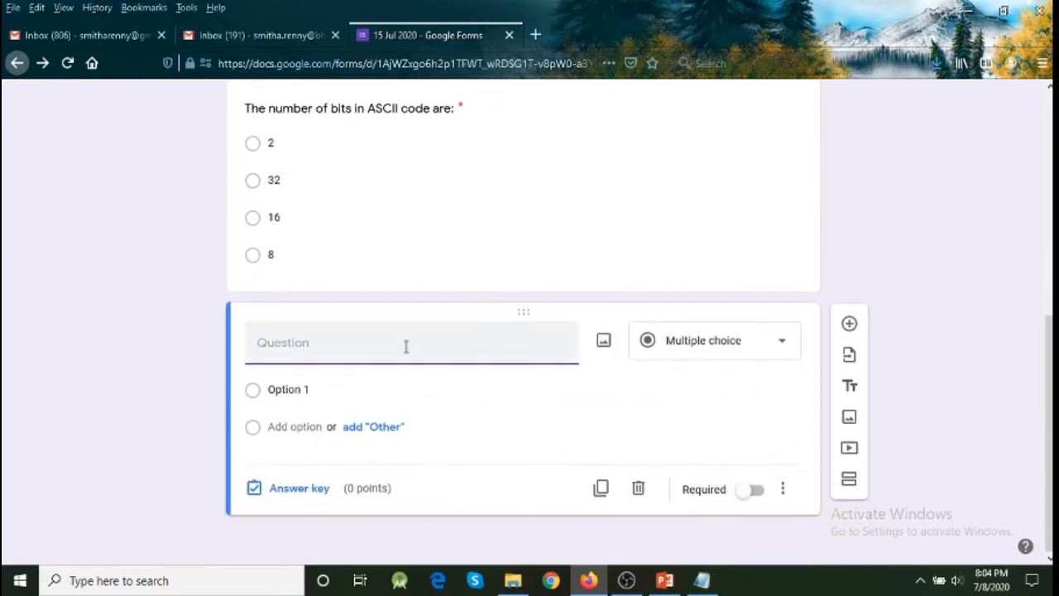
left_click(704, 579)
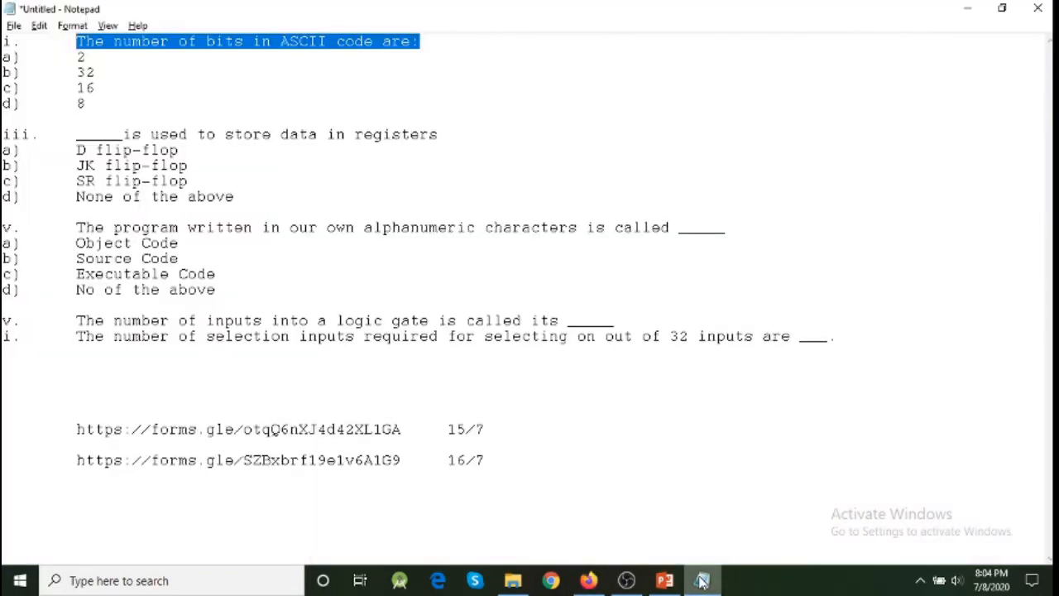
left_click_drag(74, 132, 442, 135)
key("ctrl+c")
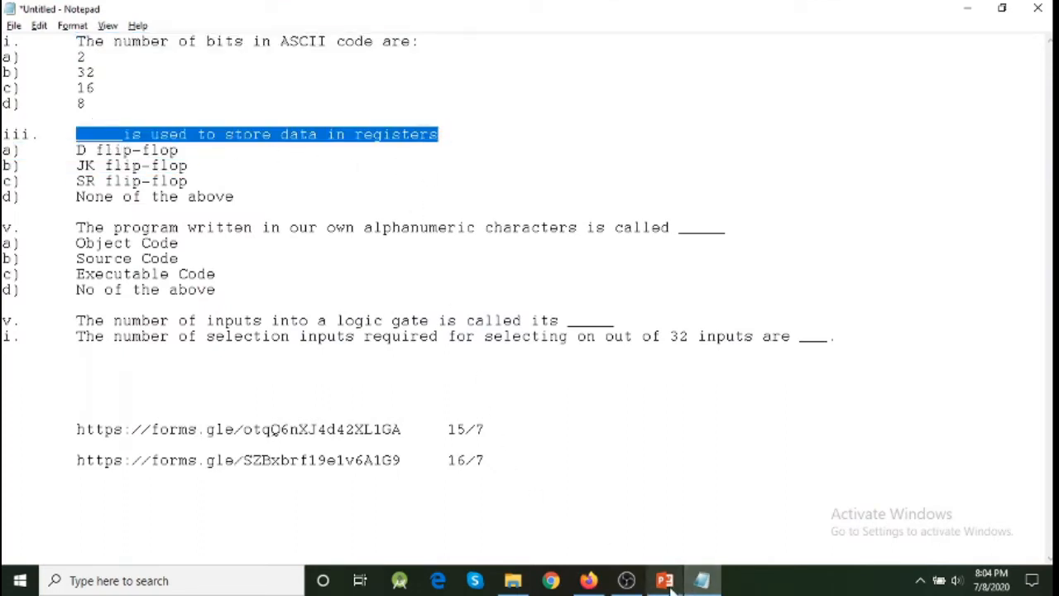
left_click(589, 580)
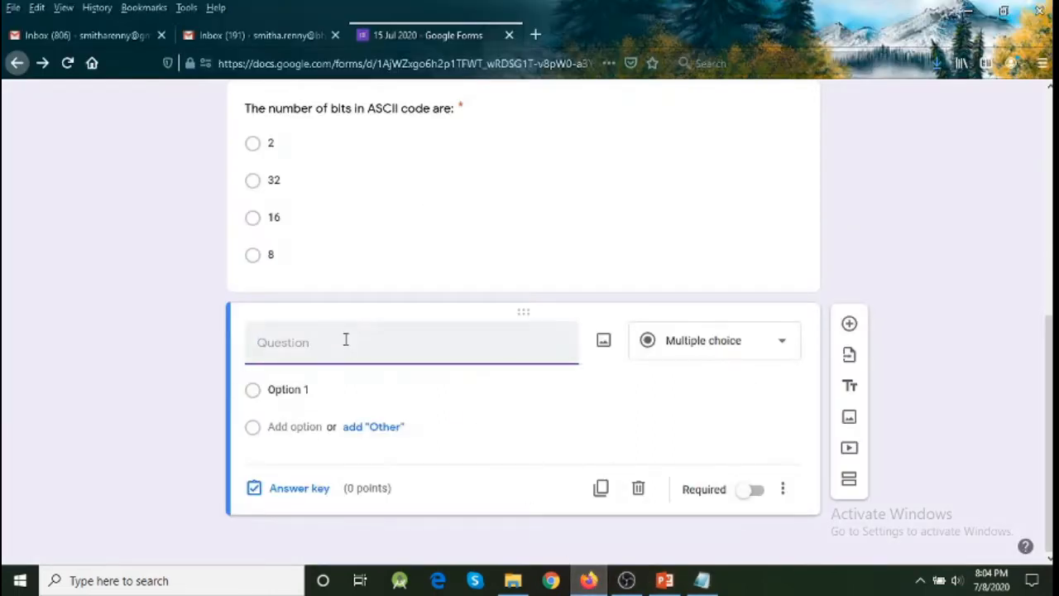
key("ctrl+v")
Enter "D Flip Flop" and "JK Flip Flop" as the first two options of the registers question
left_click(290, 388)
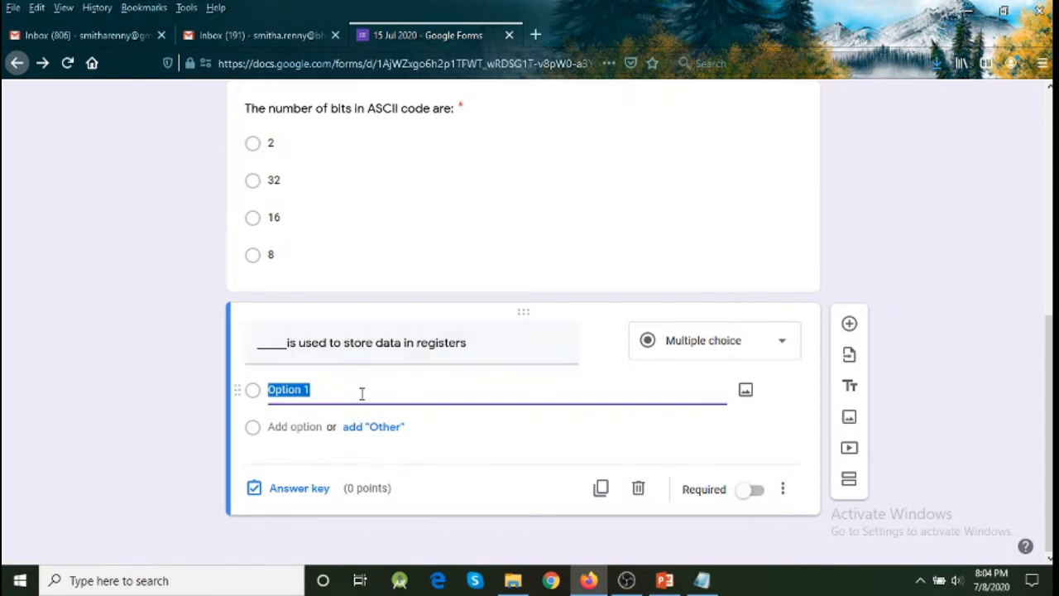
type("D Flip FLop")
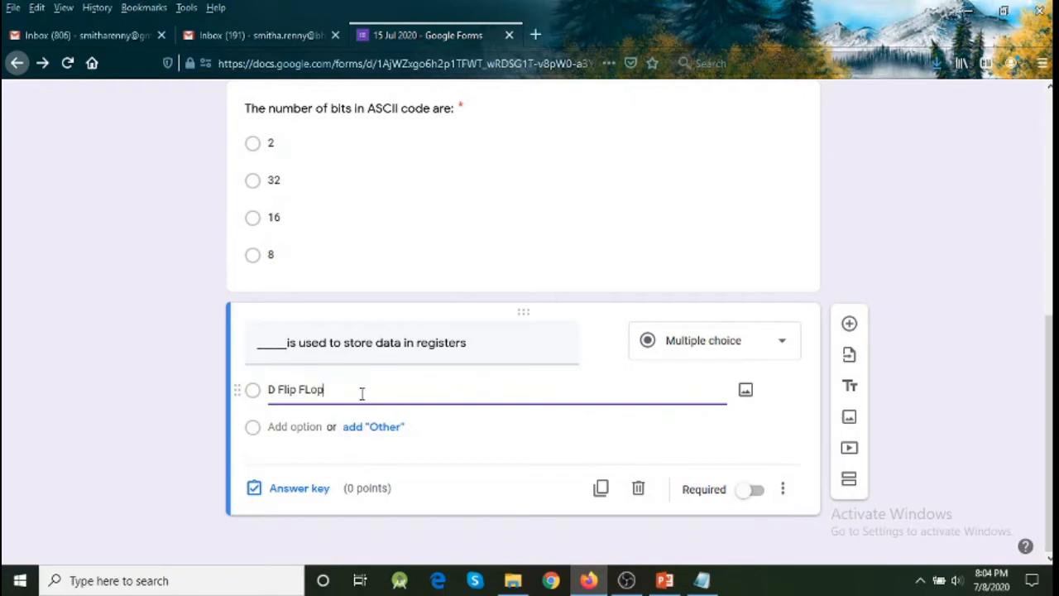
key("BackSpace")
key("BackSpace")
type("lo")
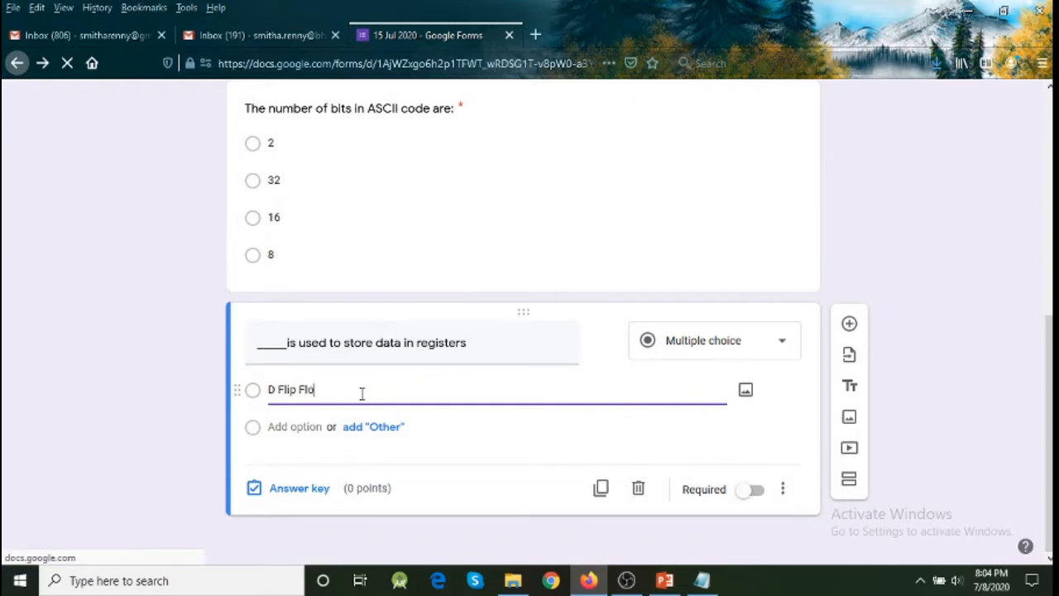
type("p")
key("ctrl+shift+Left")
key("ctrl+shift+Left")
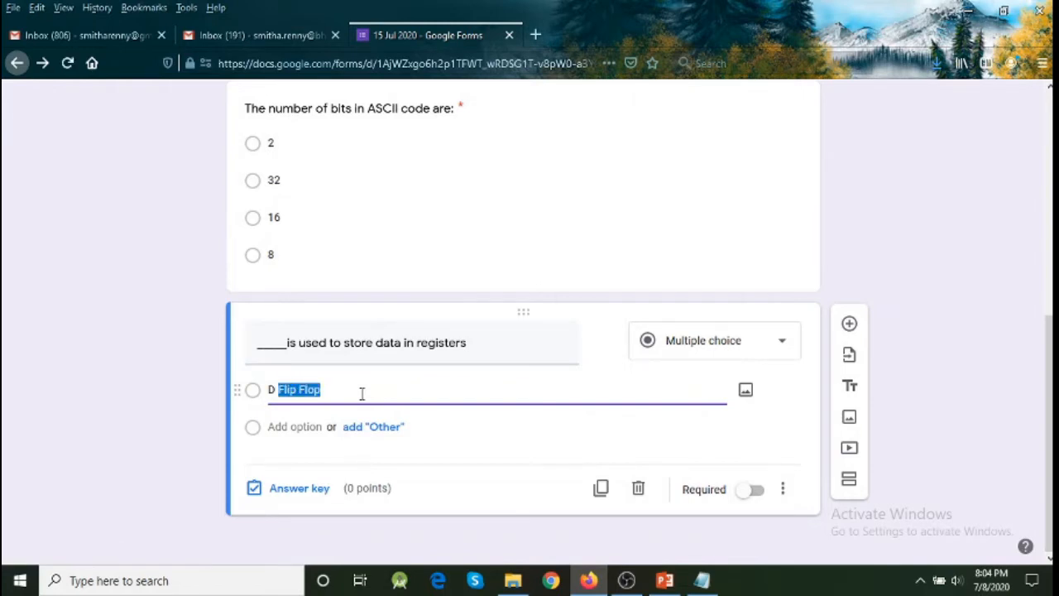
left_click(315, 426)
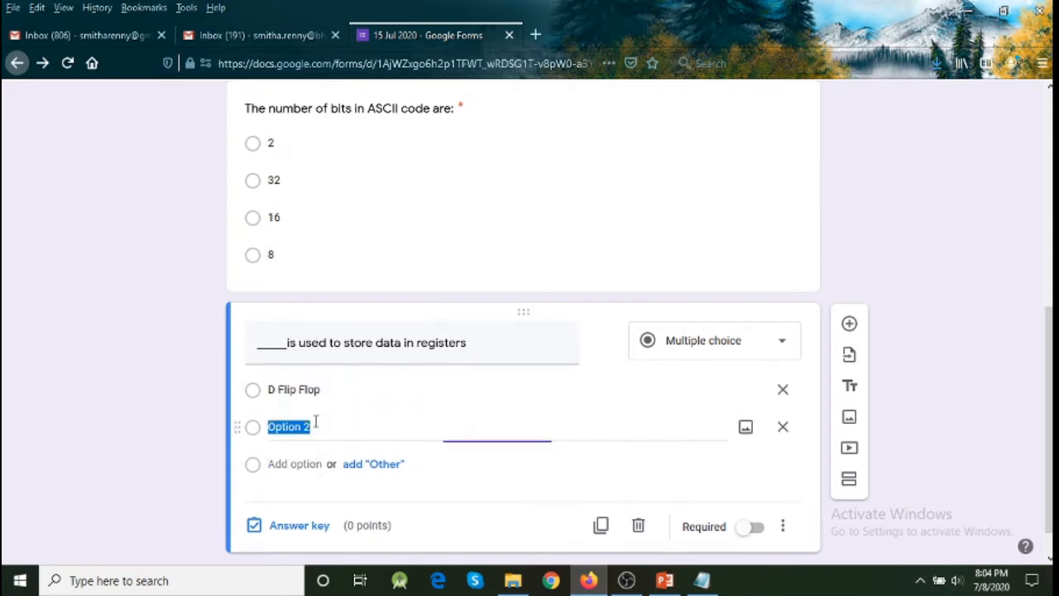
type("JK")
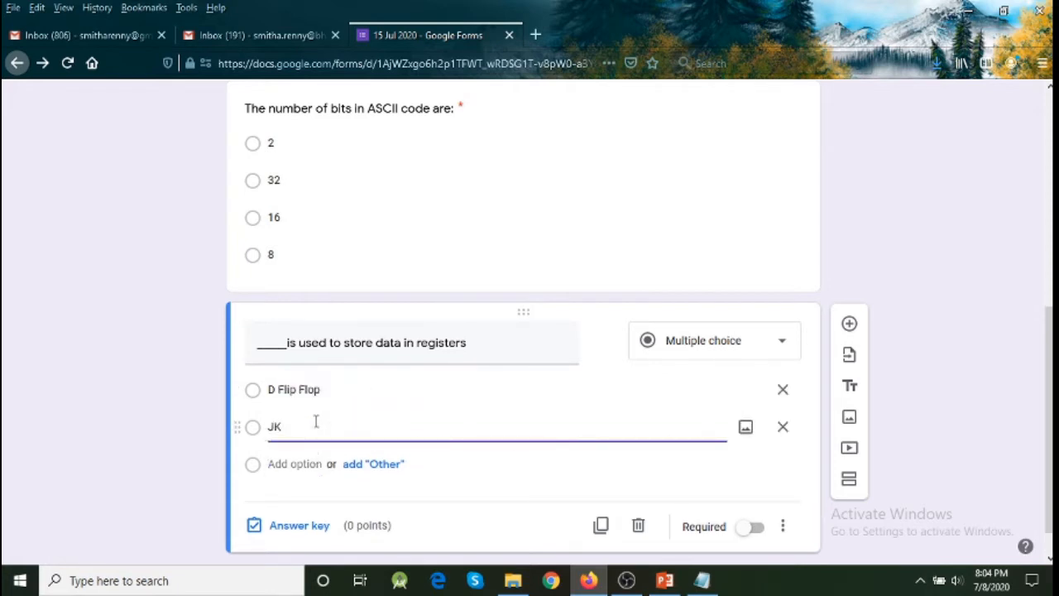
type(" Flip Flop")
Add the options "SR Flip Flop" and "None of the above" to the registers question and make it required
left_click(290, 465)
type("SR Flip Flop")
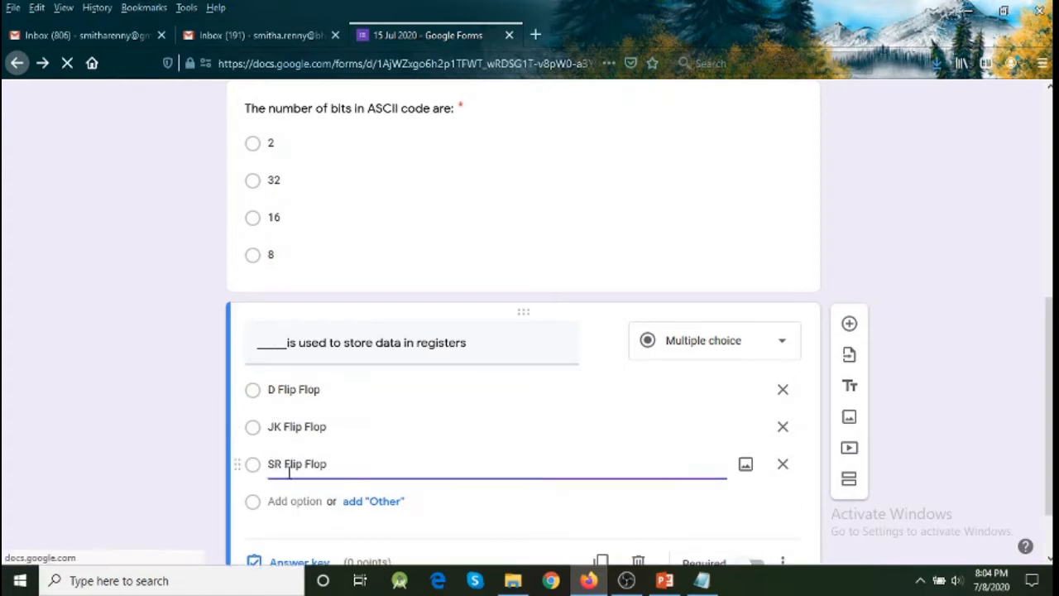
left_click(281, 495)
left_click(282, 500)
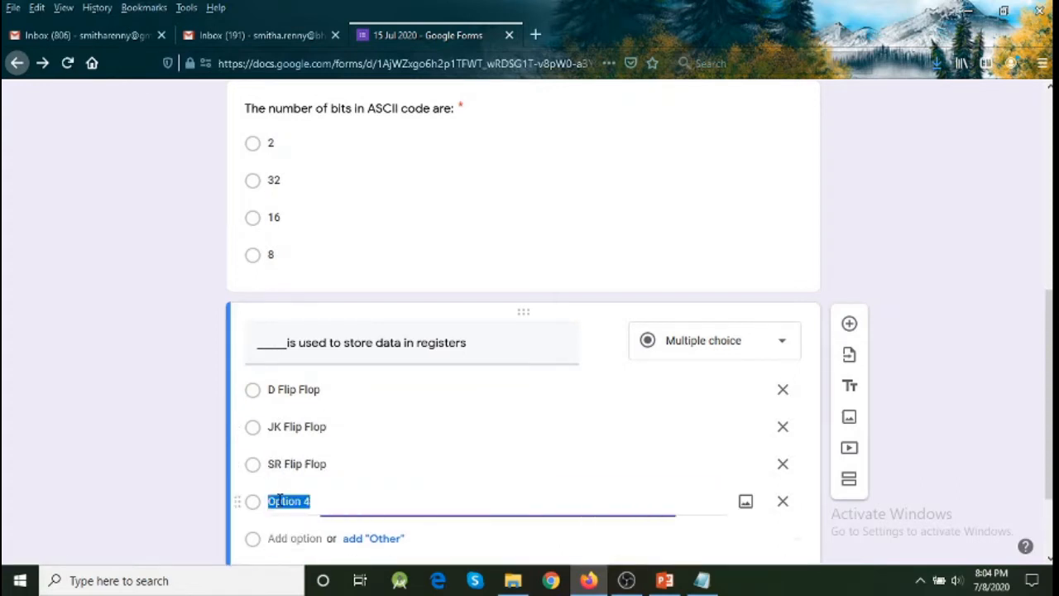
type("None of the above")
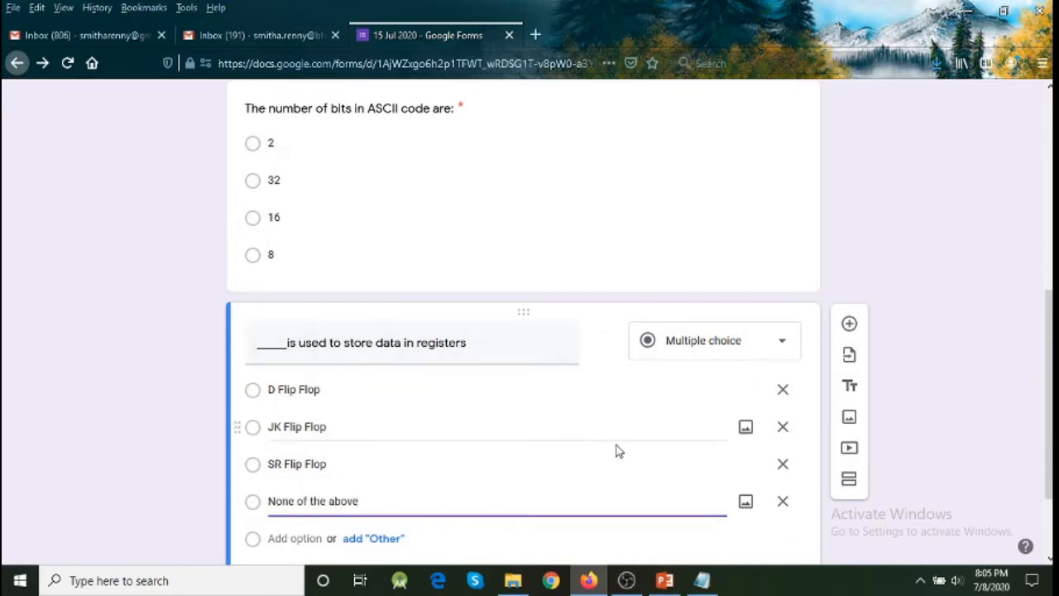
scroll(654, 452, "down", 2)
left_click(757, 491)
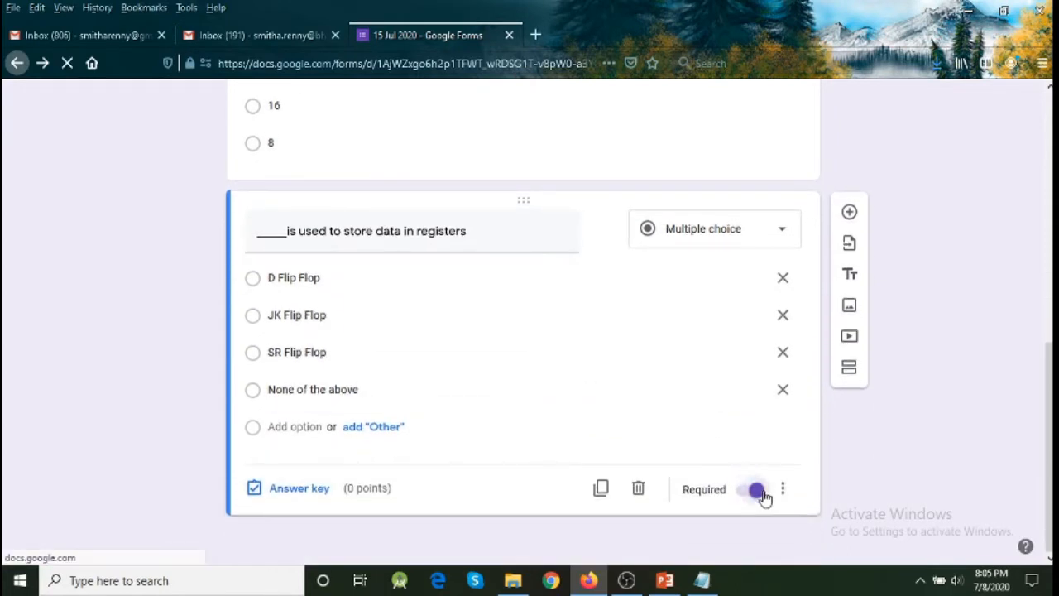
Mark D Flip Flop as the correct answer to the registers question and set it to 1 point
left_click(301, 490)
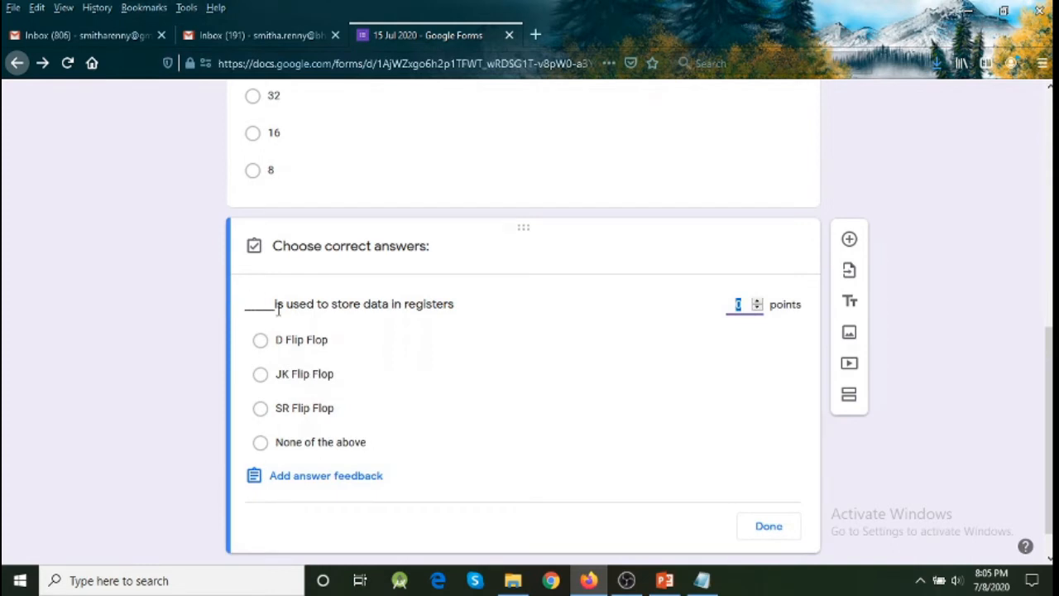
left_click(260, 342)
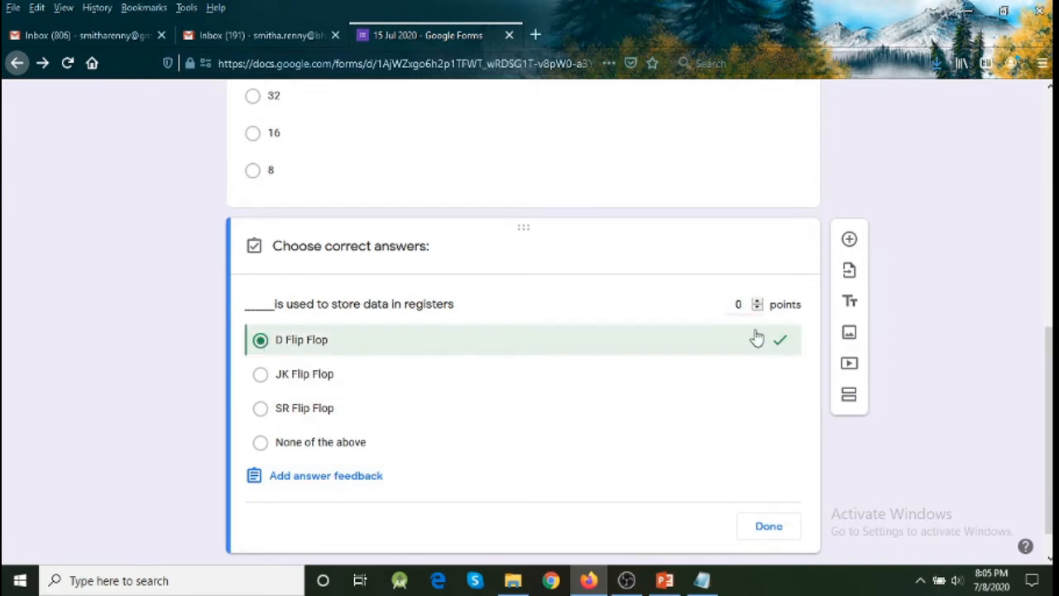
left_click(741, 304)
left_click(764, 532)
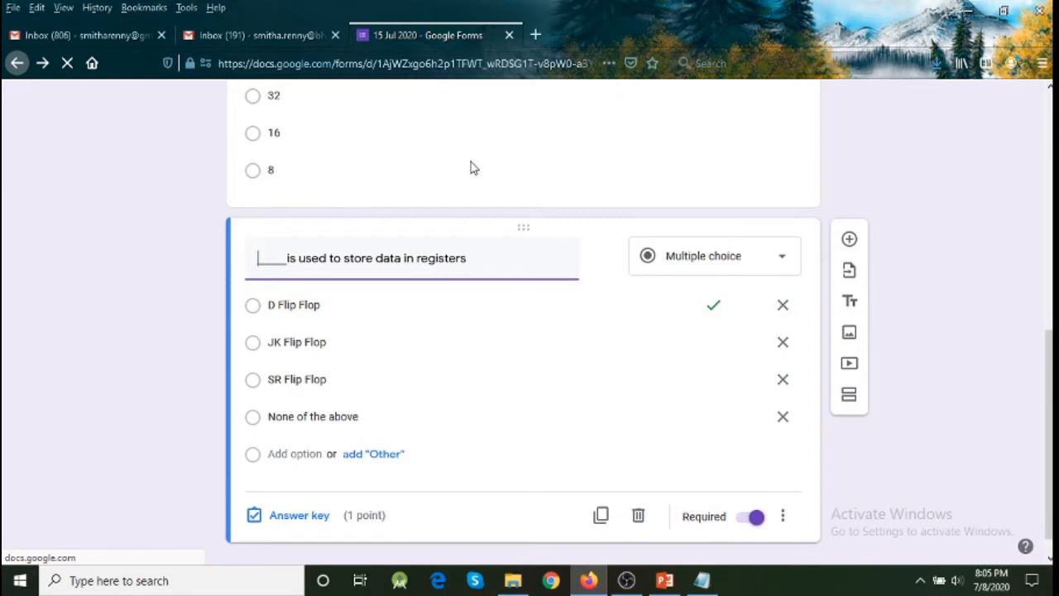
scroll(475, 175, "up", 4)
scroll(475, 180, "down", 4)
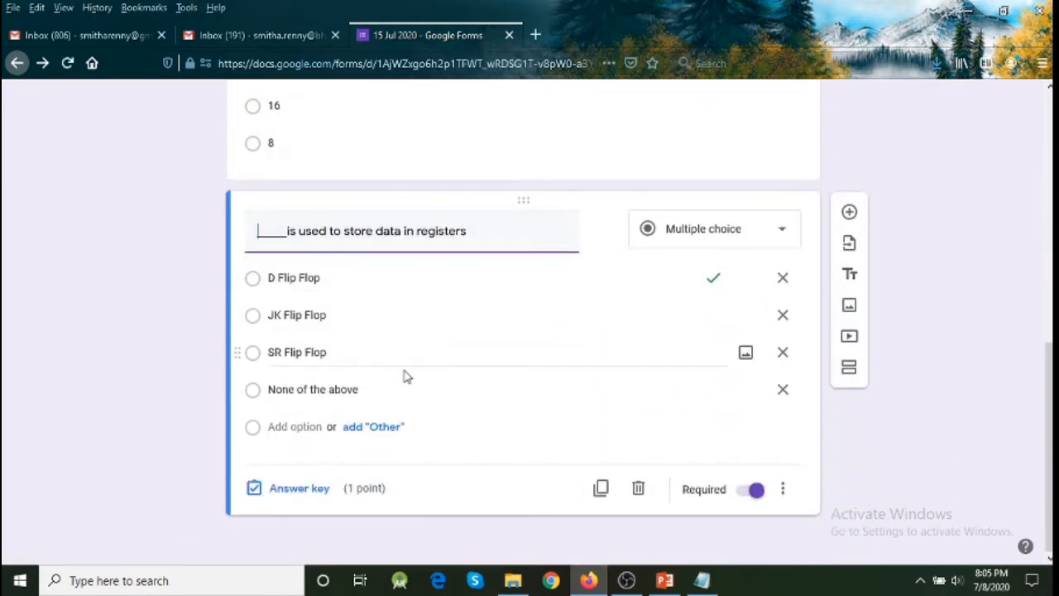
Review the finished quiz from its title and email field through to the registers question
scroll(409, 364, "up", 5)
scroll(411, 366, "up", 1)
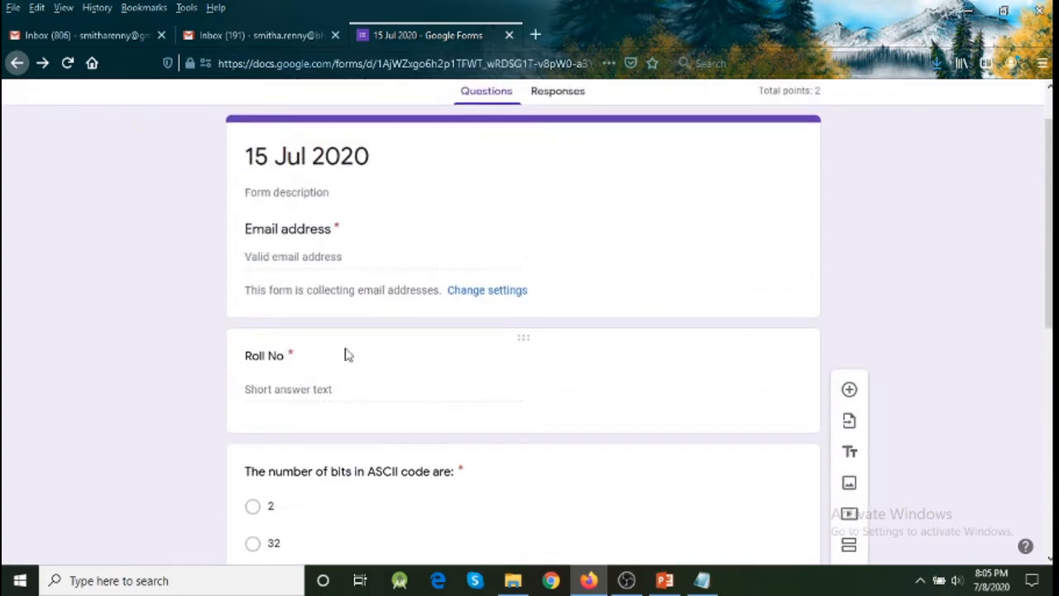
scroll(847, 494, "down", 1)
scroll(846, 494, "down", 5)
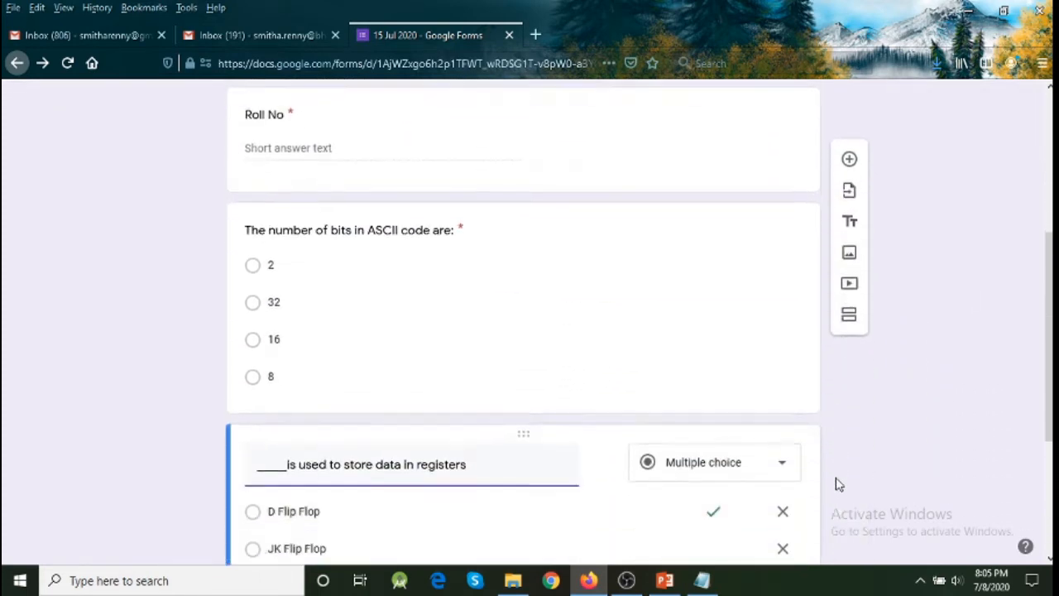
scroll(794, 422, "up", 6)
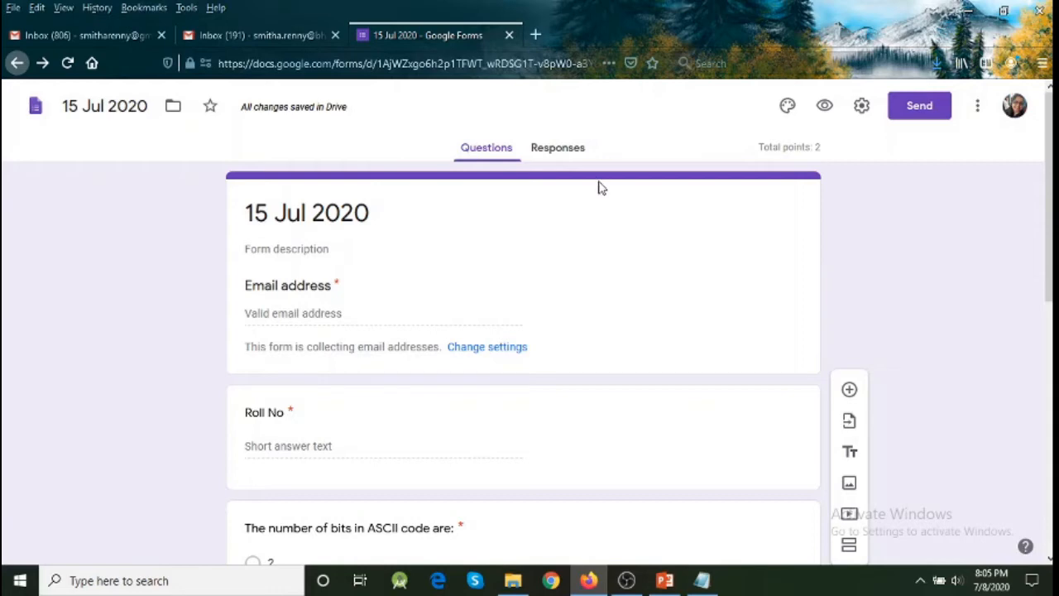
scroll(459, 347, "down", 5)
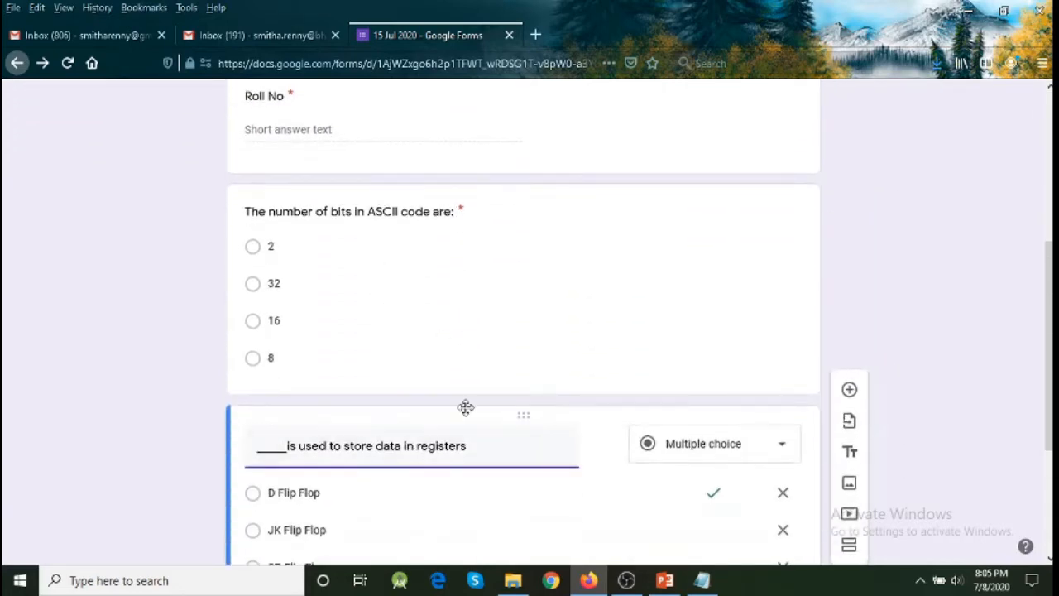
scroll(960, 211, "up", 5)
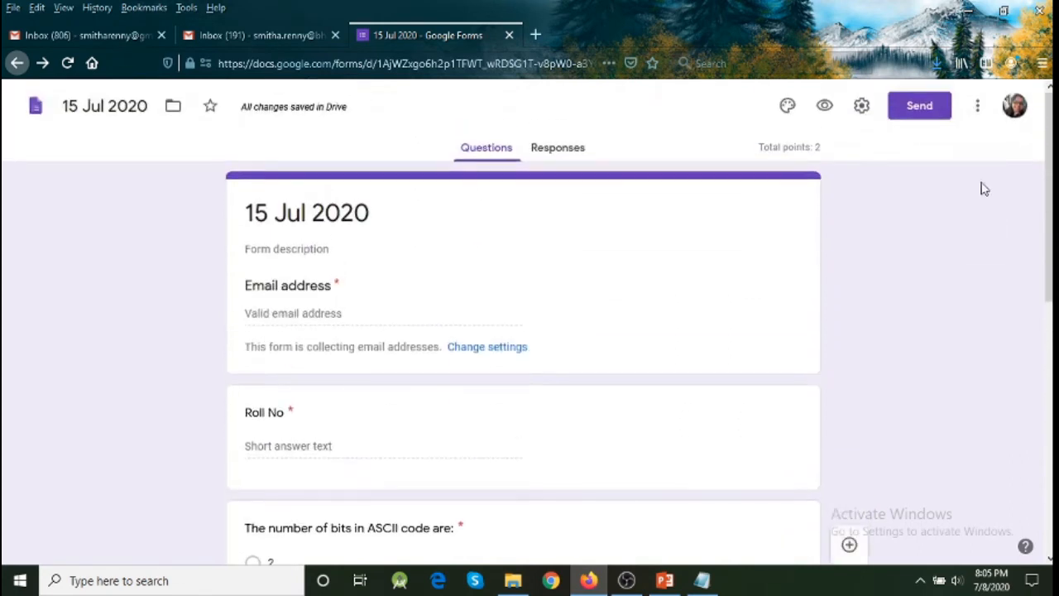
Open the form's sending options and look through the email, link and embed HTML choices
left_click(939, 113)
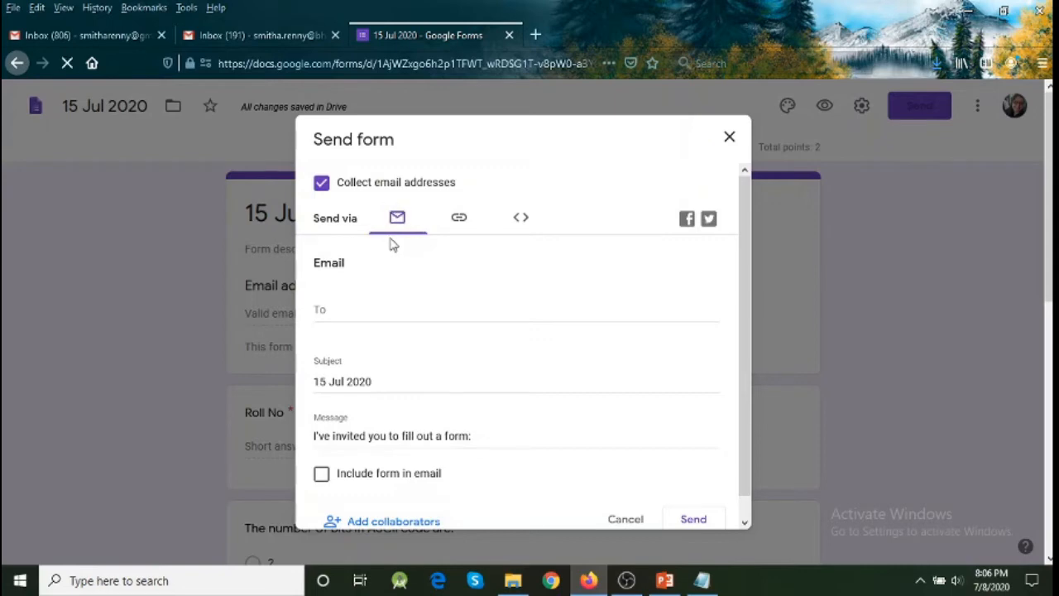
left_click(369, 317)
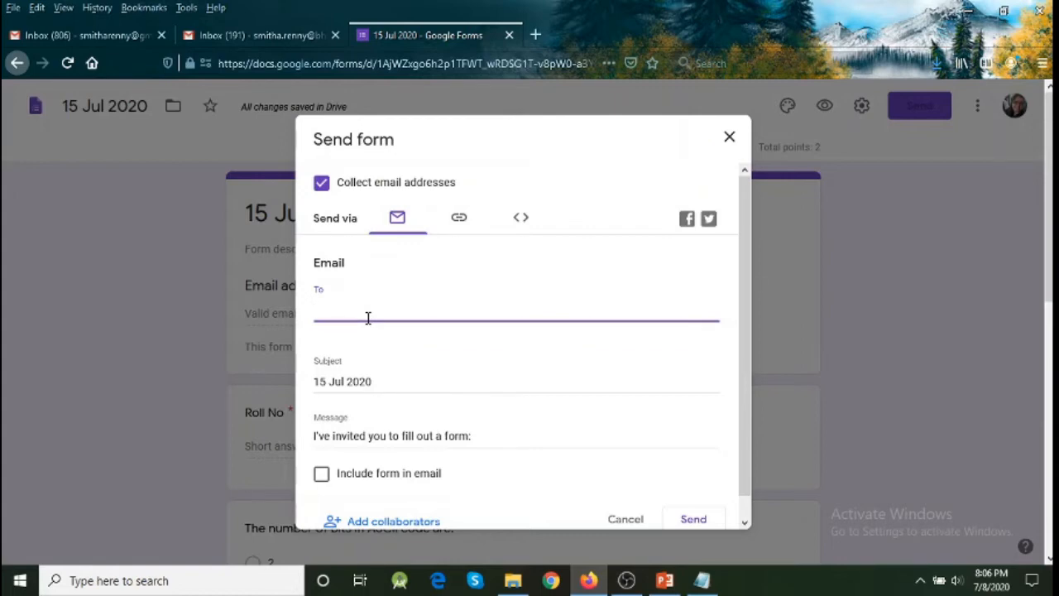
left_click(458, 218)
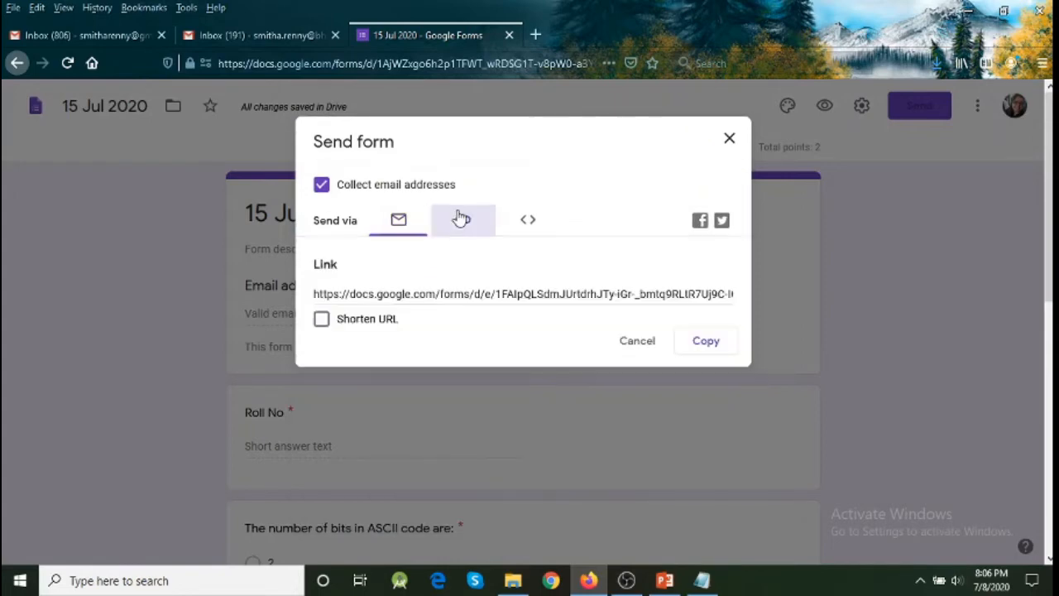
left_click(534, 221)
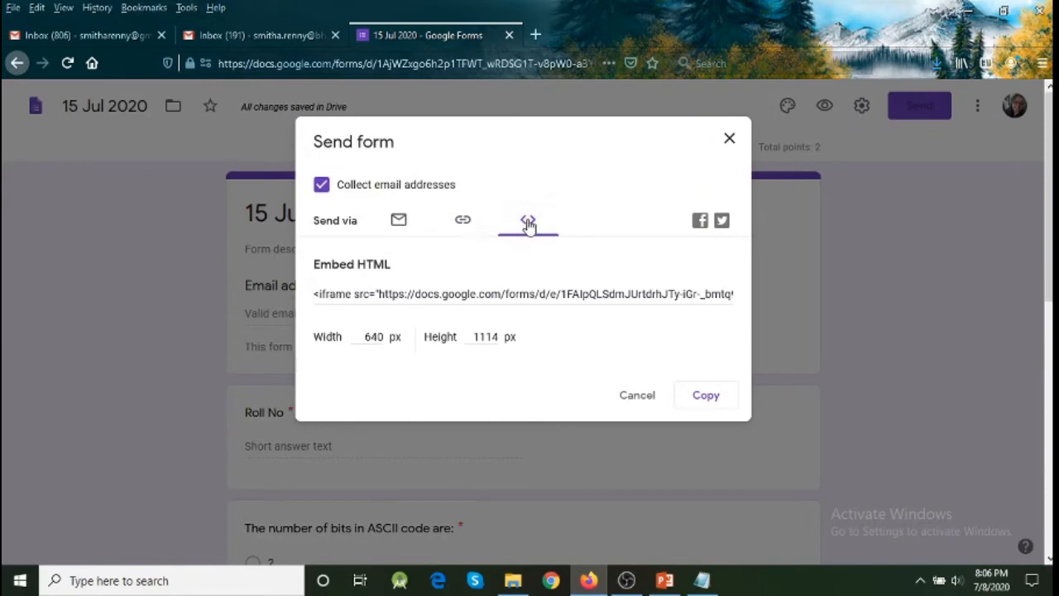
Shorten the form's shareable URL, copy it and close the sending dialog
left_click(457, 227)
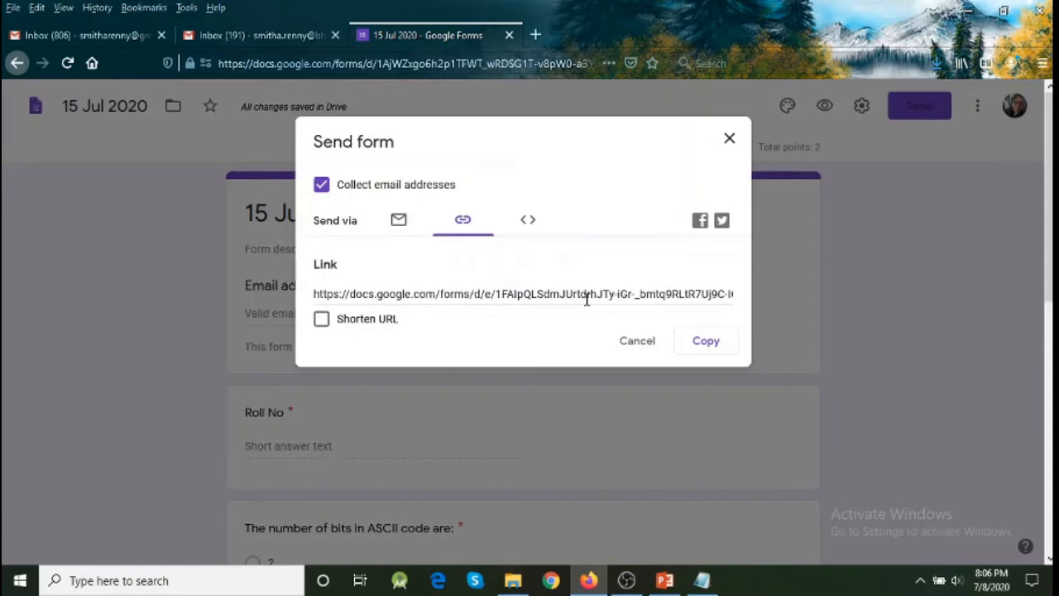
left_click(324, 321)
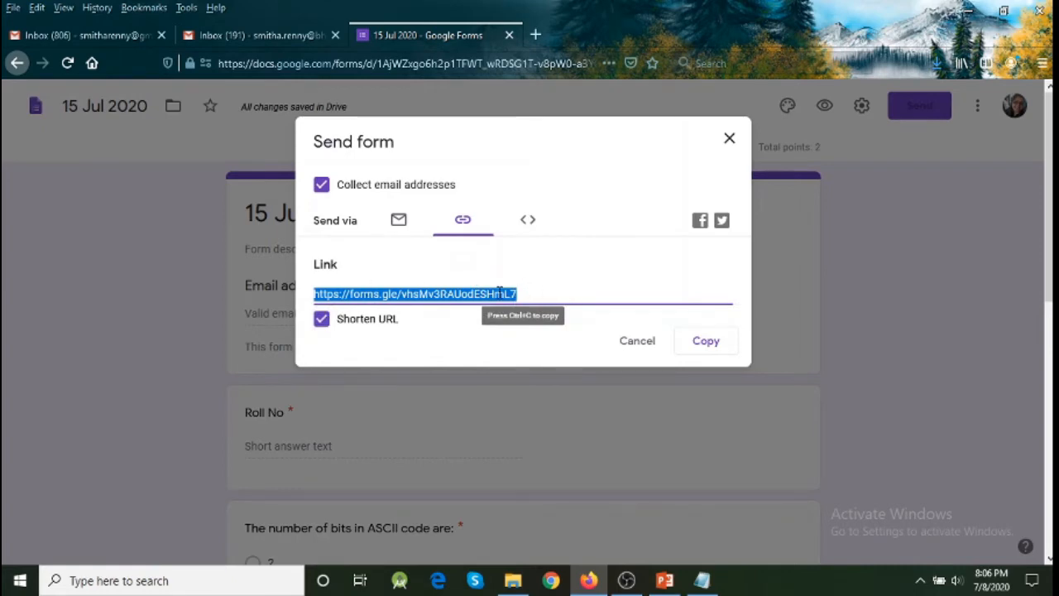
left_click(710, 342)
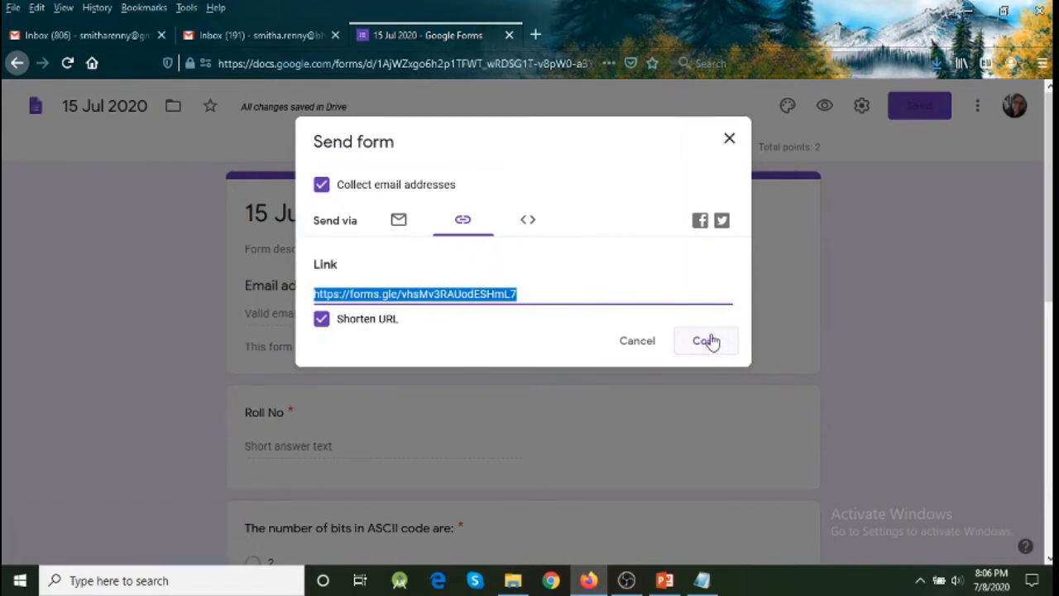
left_click(728, 142)
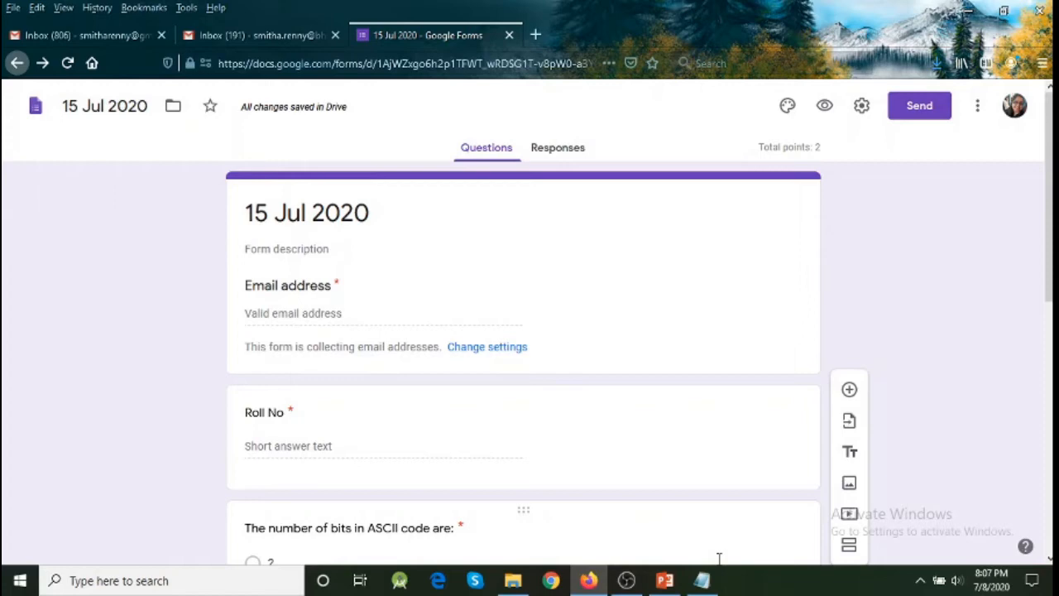
Switch to Notepad and replace the two old form links below the questions with the copied short link
left_click(702, 580)
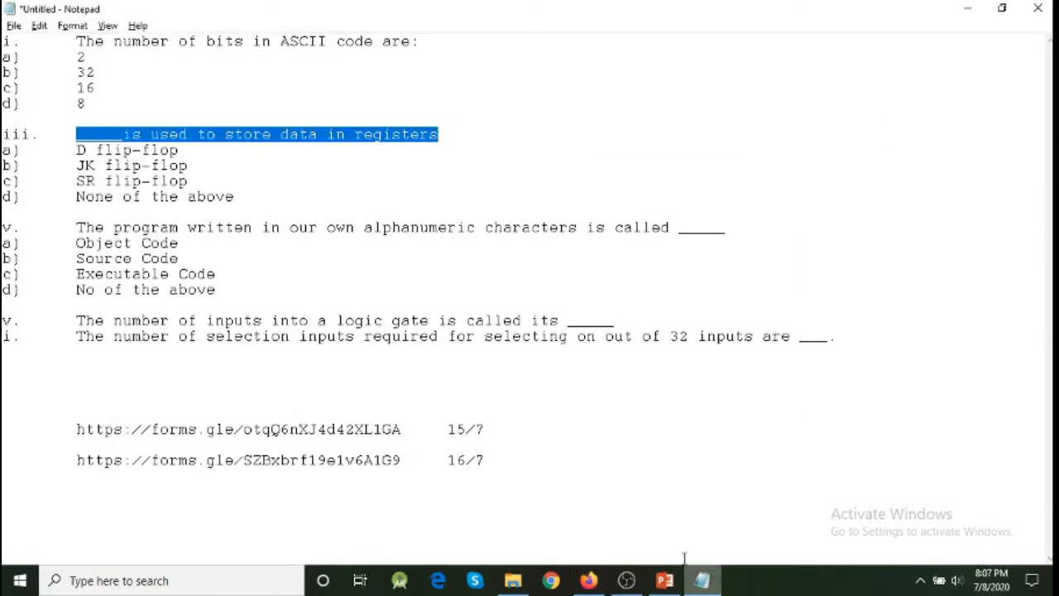
left_click_drag(587, 496, 174, 366)
key("BackSpace")
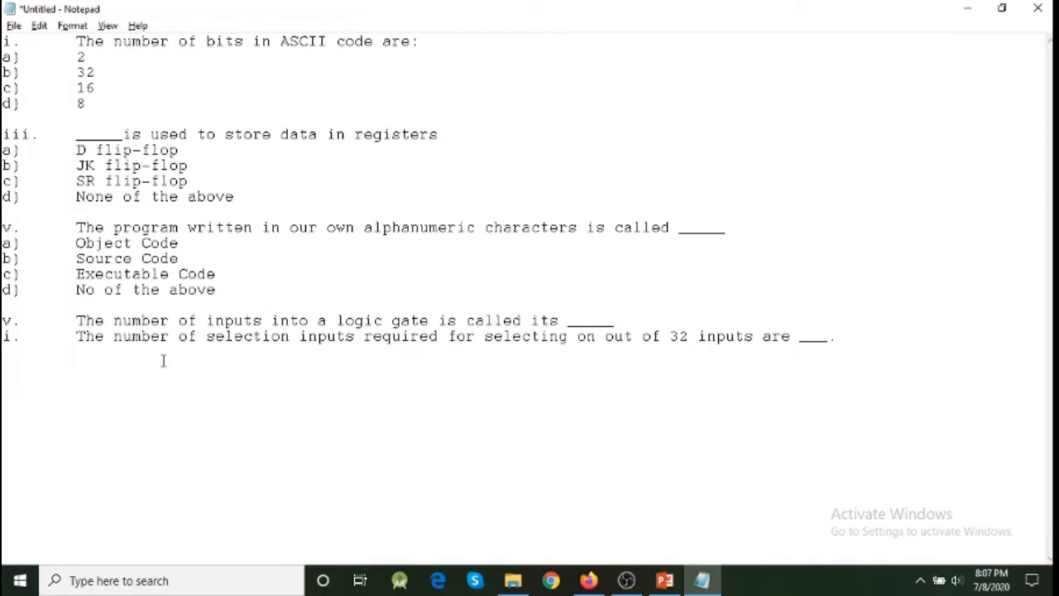
key("ctrl+v")
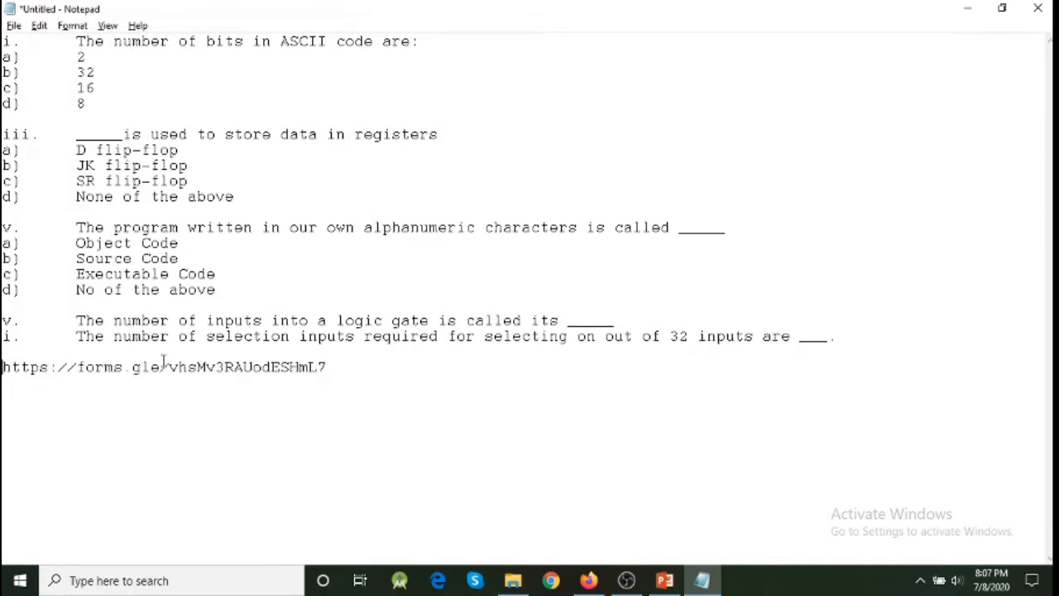
Move the pasted form link two lines further down and indent it by one tab
key("Tab")
key("Return")
key("Return")
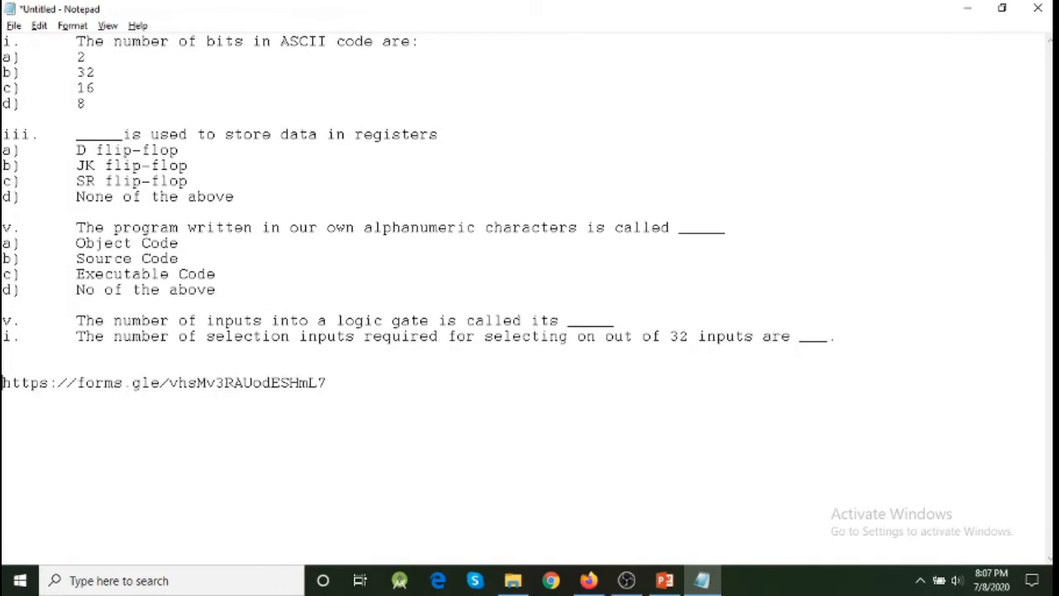
key("Tab")
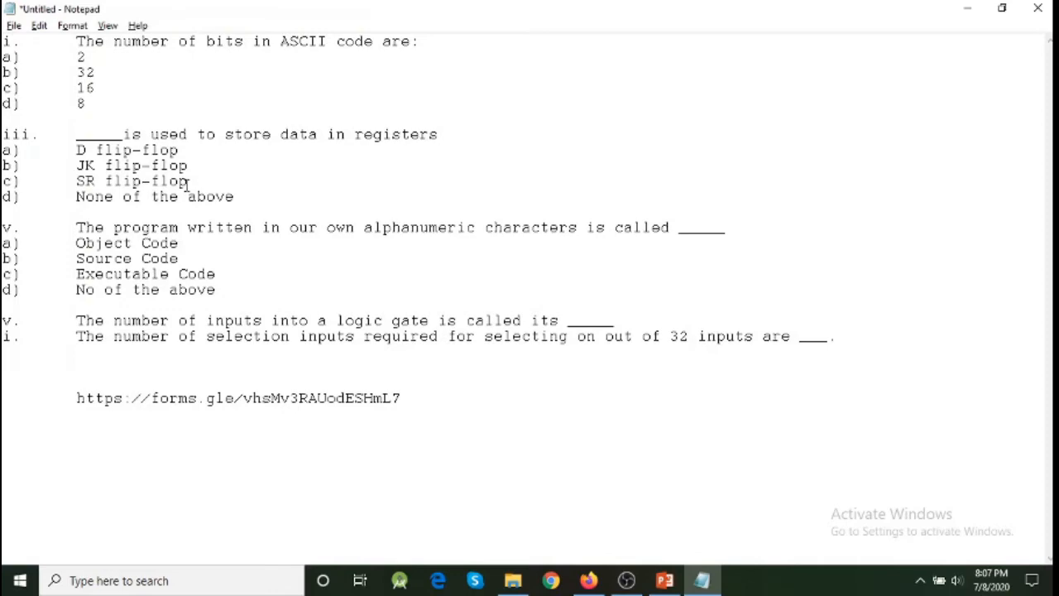
Switch back to Google Forms and create the new spreadsheet "15 Jul 2020 (Responses)" as the destination for the form's responses
key("alt+Tab")
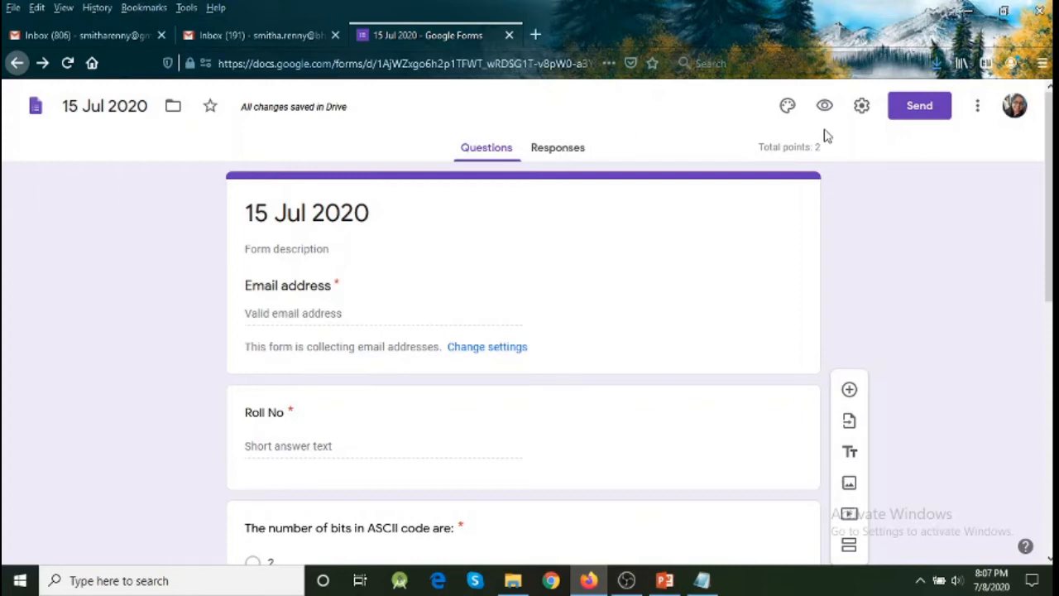
scroll(667, 217, "down", 4)
scroll(653, 256, "down", 3)
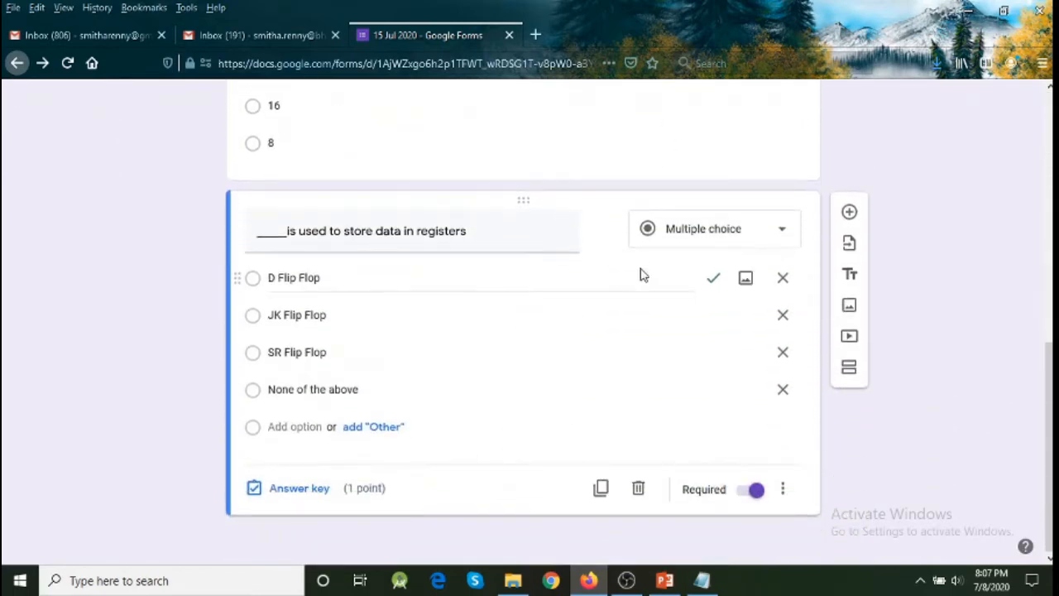
scroll(638, 273, "up", 6)
scroll(638, 276, "up", 2)
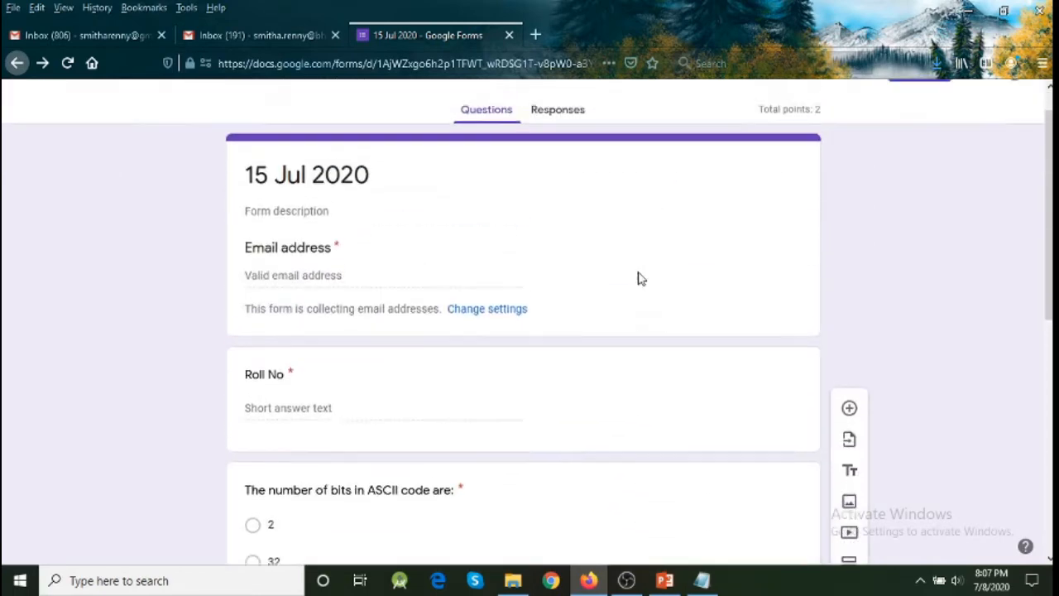
left_click(562, 152)
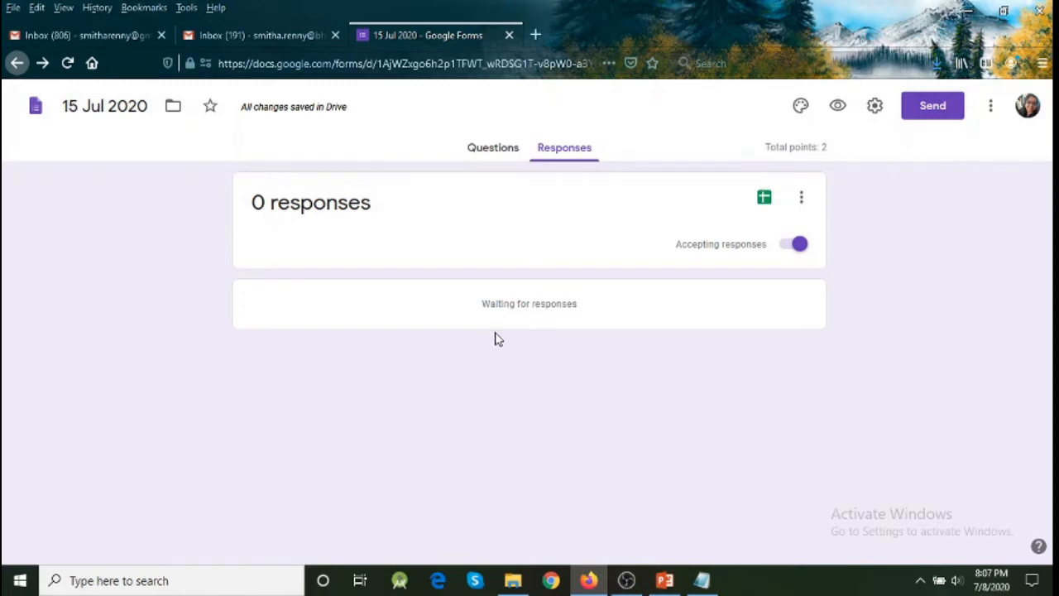
left_click(763, 202)
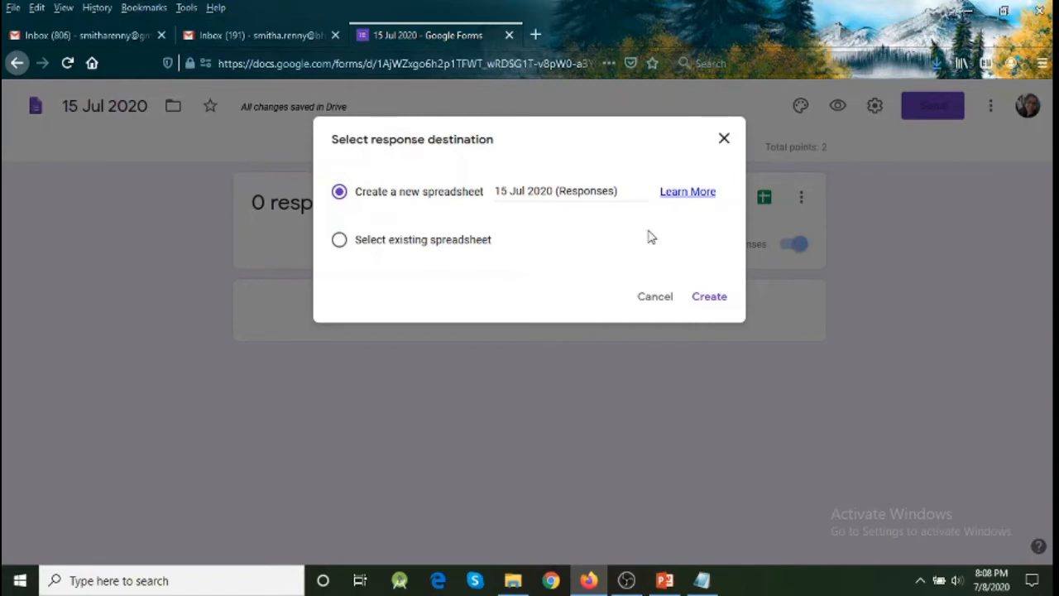
left_click(726, 300)
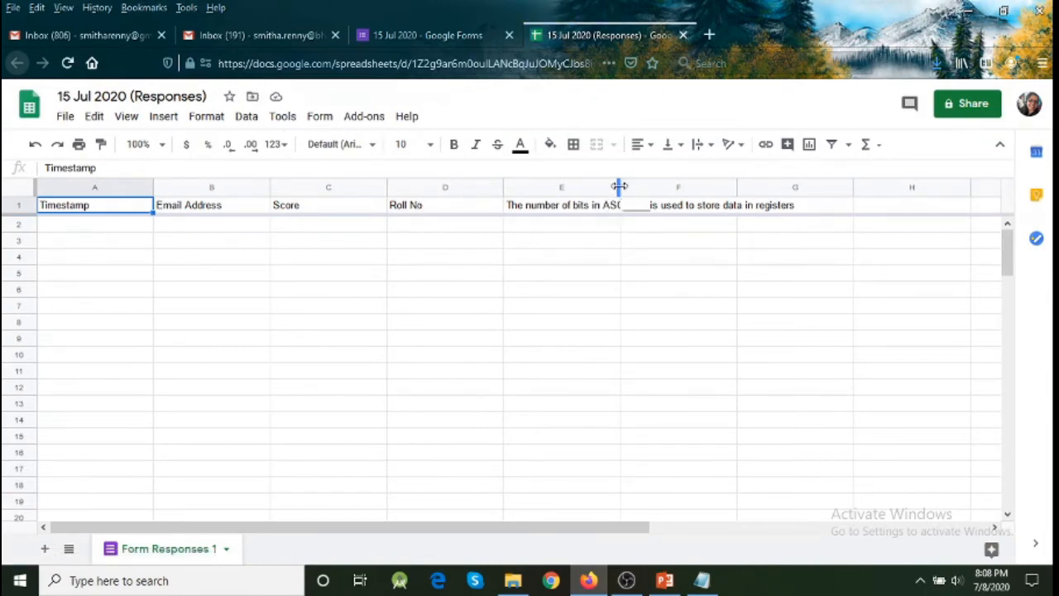
Widen columns E and F of the response sheet to fit the two question headings, and close the spreadsheet
left_click_drag(622, 191, 676, 190)
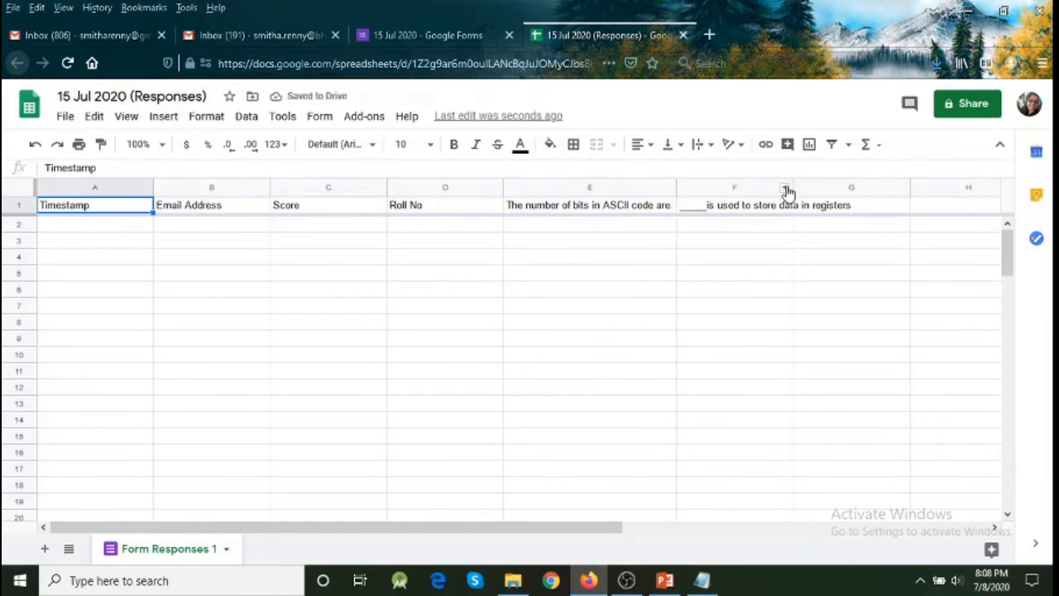
left_click_drag(791, 186, 913, 187)
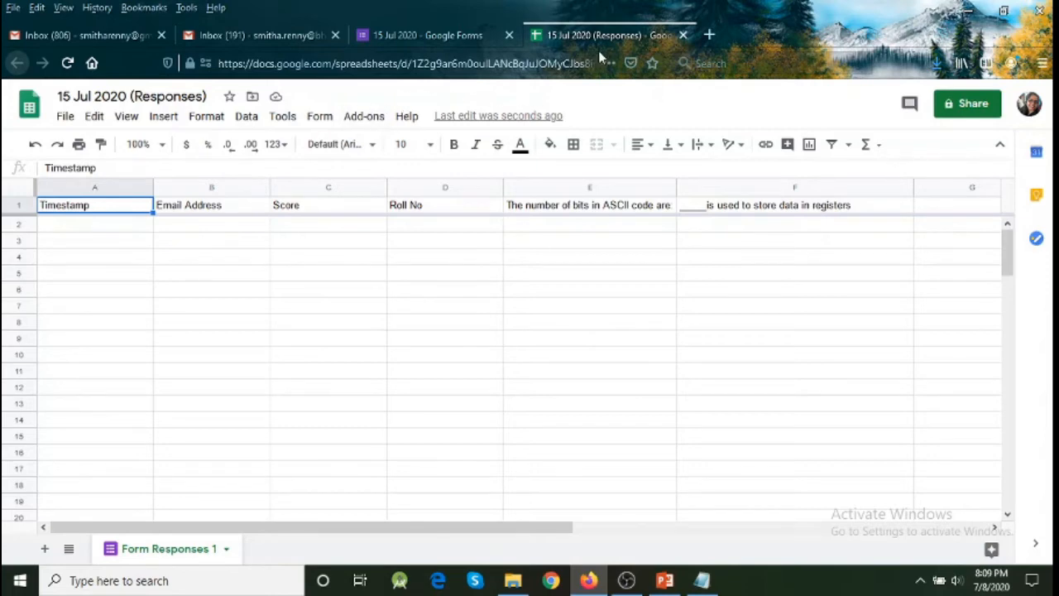
left_click(683, 36)
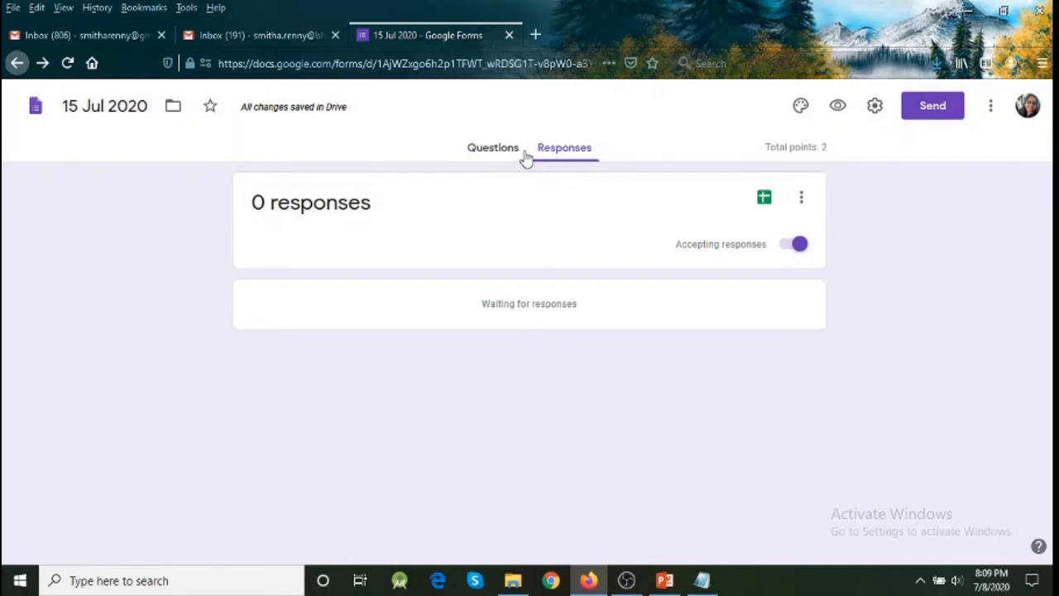
Look over the form's questions and its responses overview
left_click(499, 147)
left_click(569, 155)
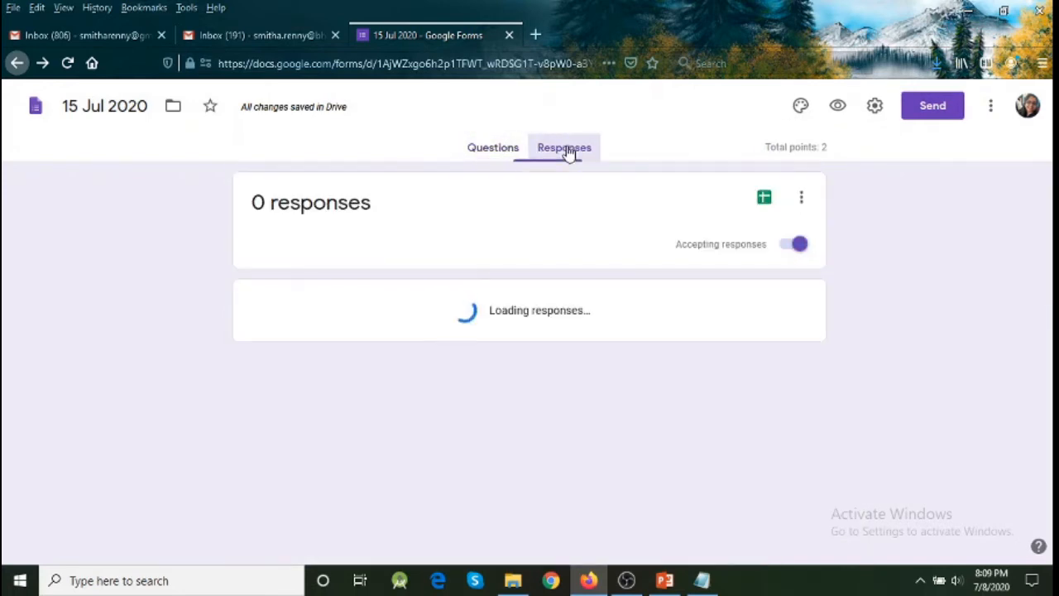
left_click(469, 146)
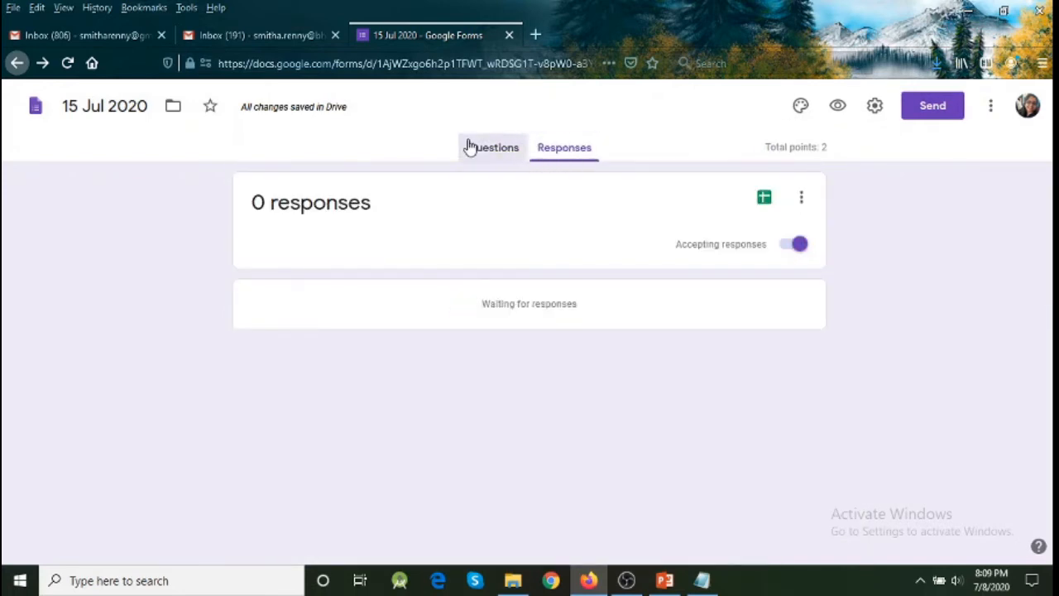
scroll(483, 187, "down", 5)
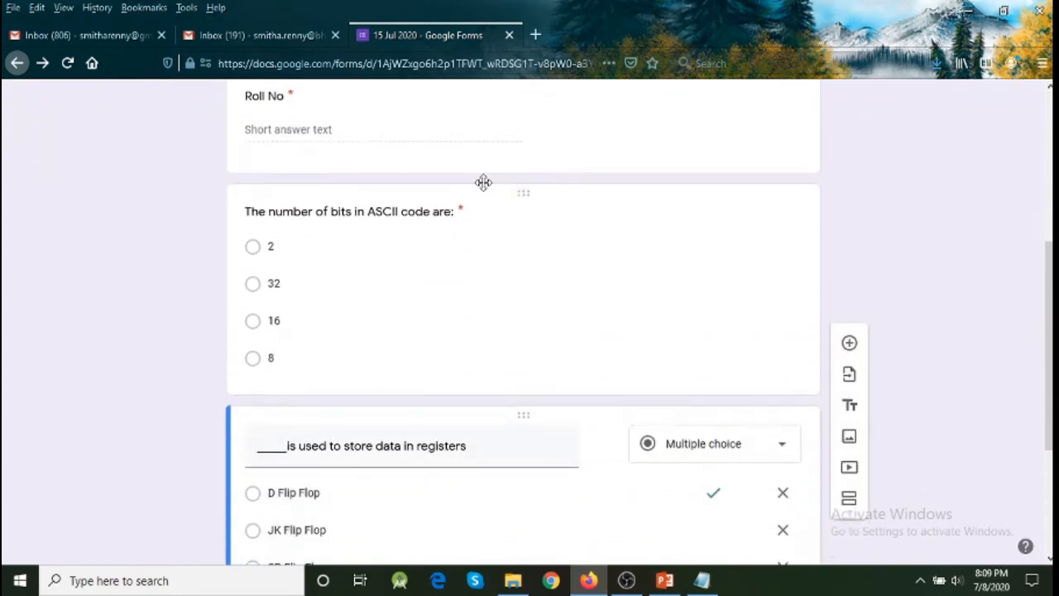
scroll(482, 187, "up", 5)
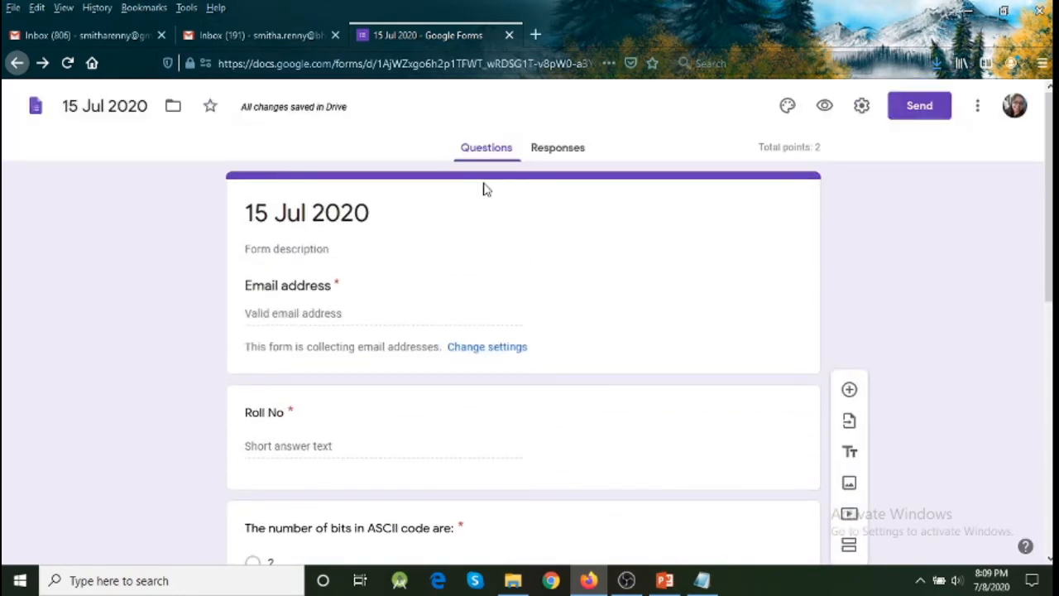
Stop the form from accepting responses, and view its linked response spreadsheet before closing the sheet
left_click(566, 154)
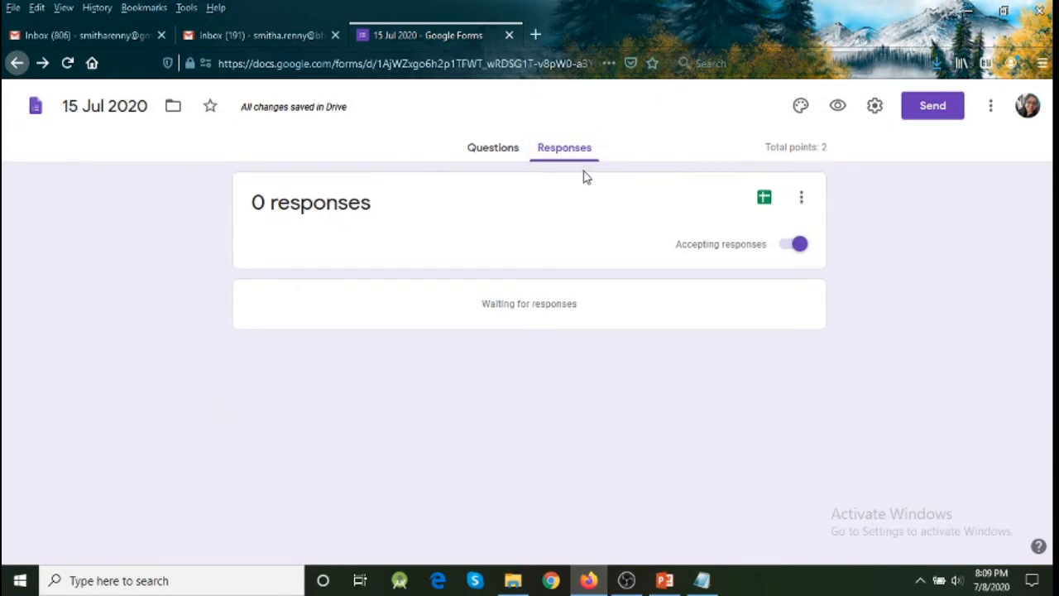
left_click(794, 247)
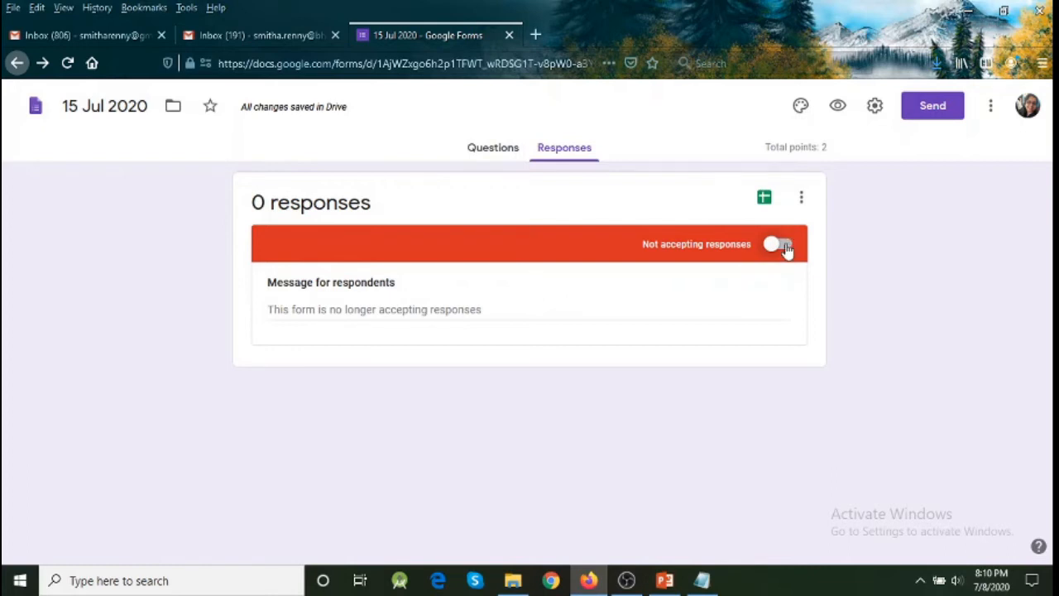
left_click(763, 199)
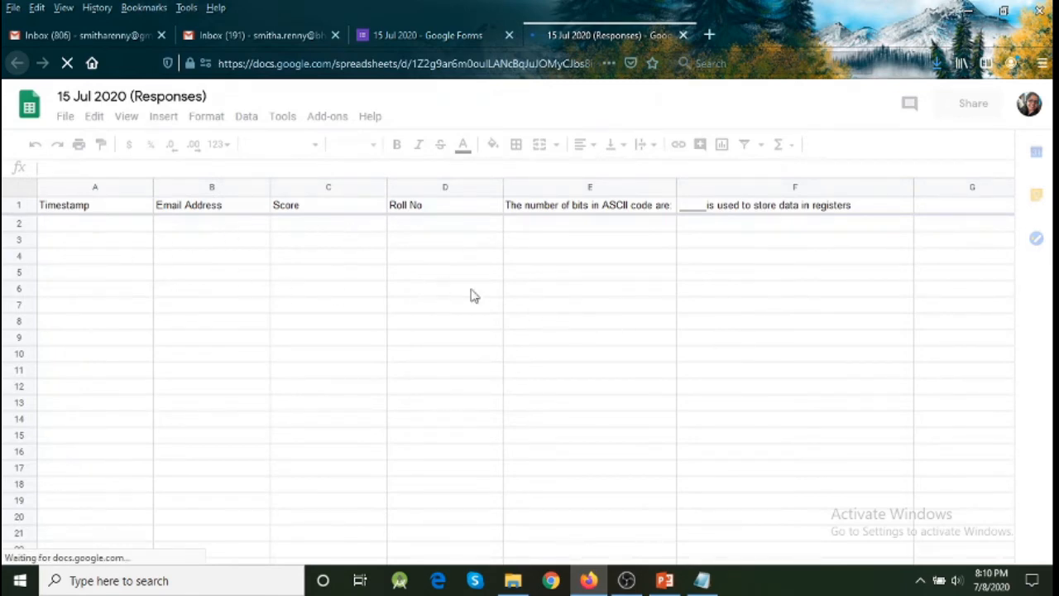
left_click(683, 35)
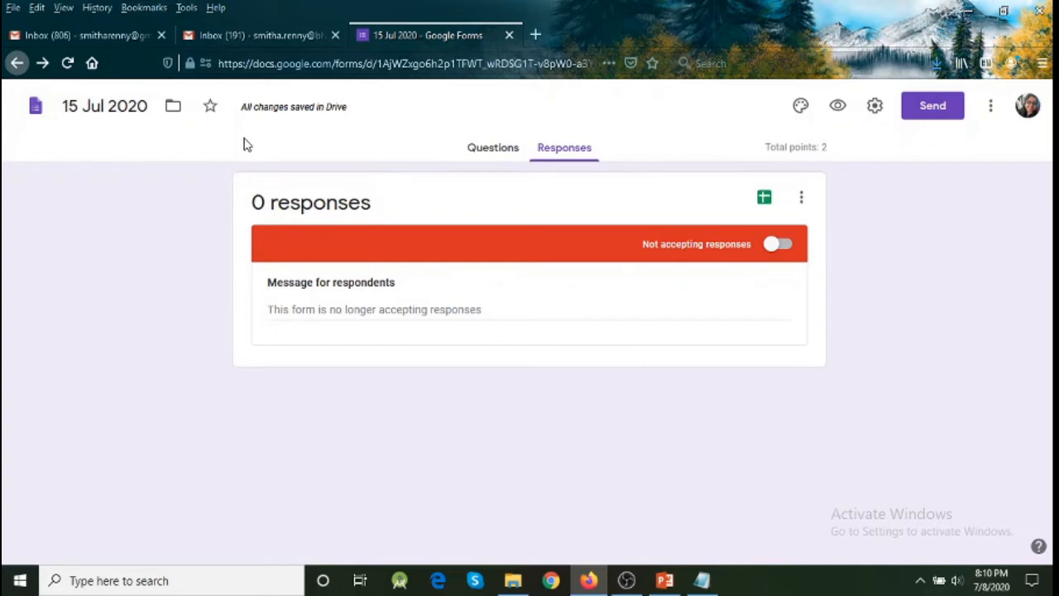
Make a copy of the form in My Drive named "17 Jul 2020", and compare it with the original form
left_click(505, 154)
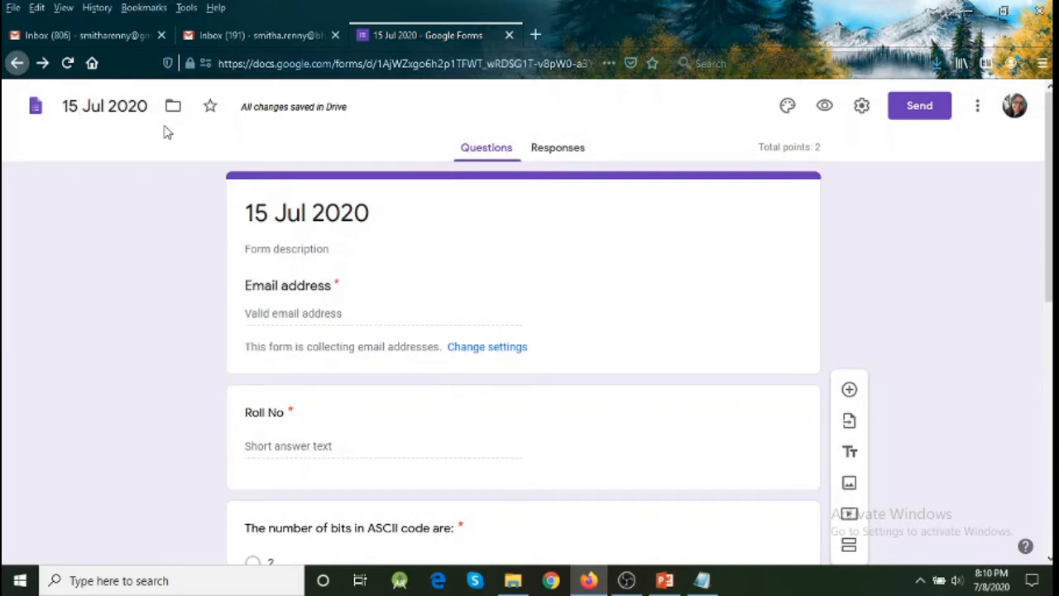
left_click(984, 109)
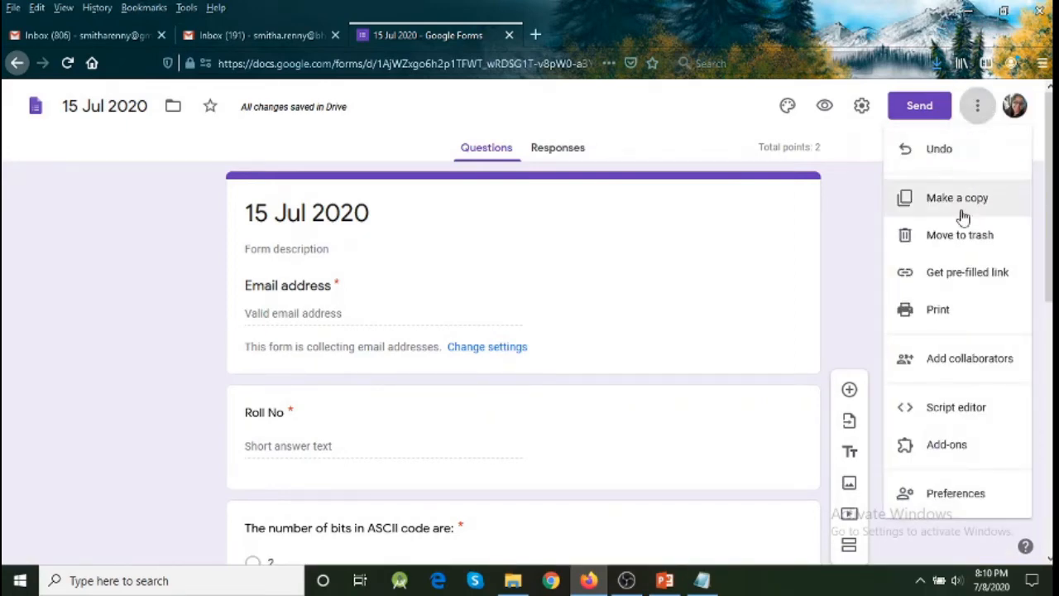
left_click(960, 207)
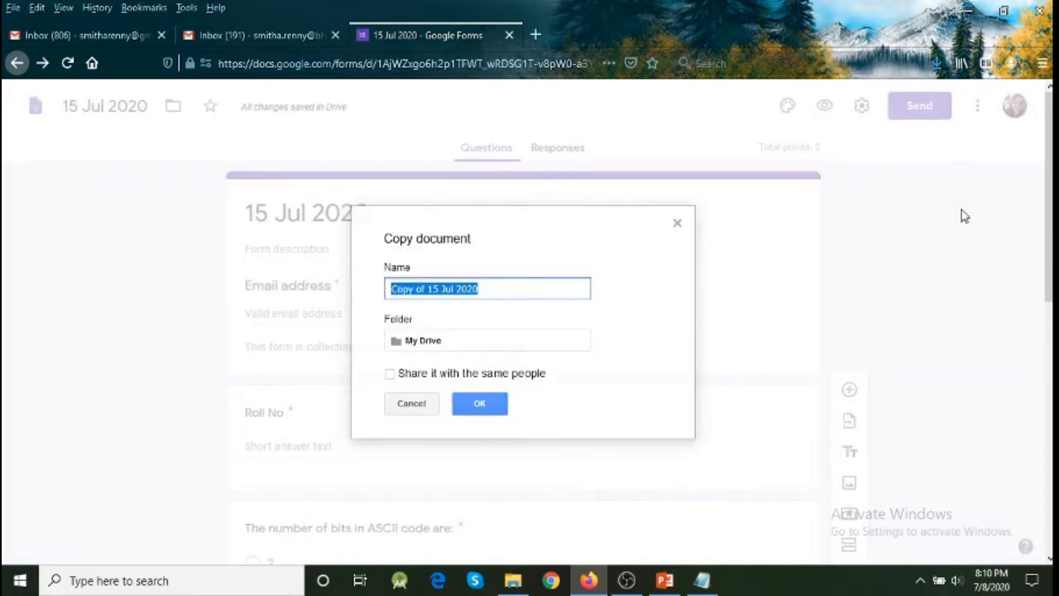
left_click(438, 288)
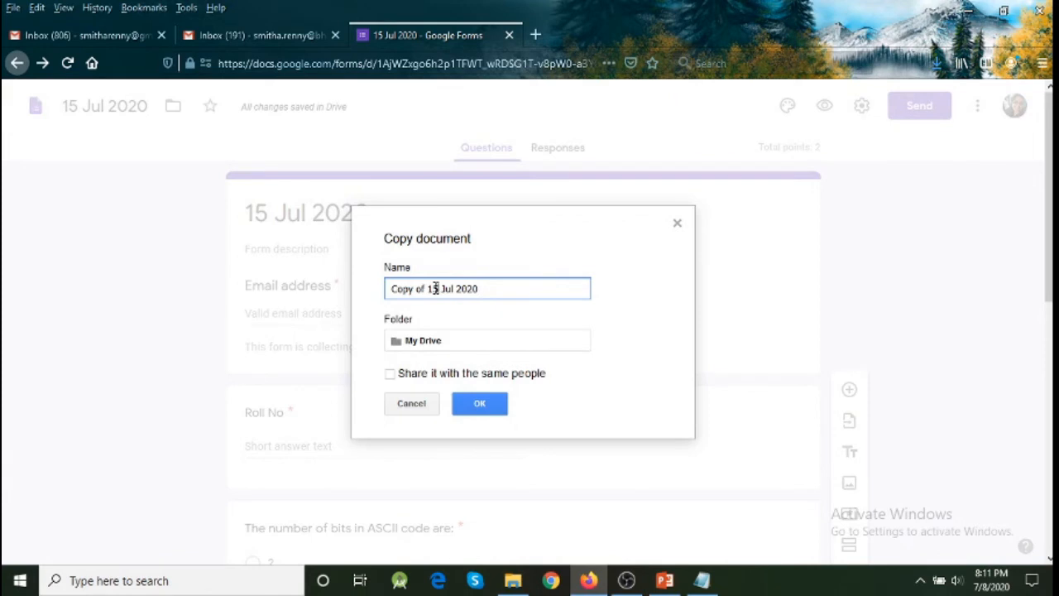
left_click_drag(436, 288, 367, 295)
type("17")
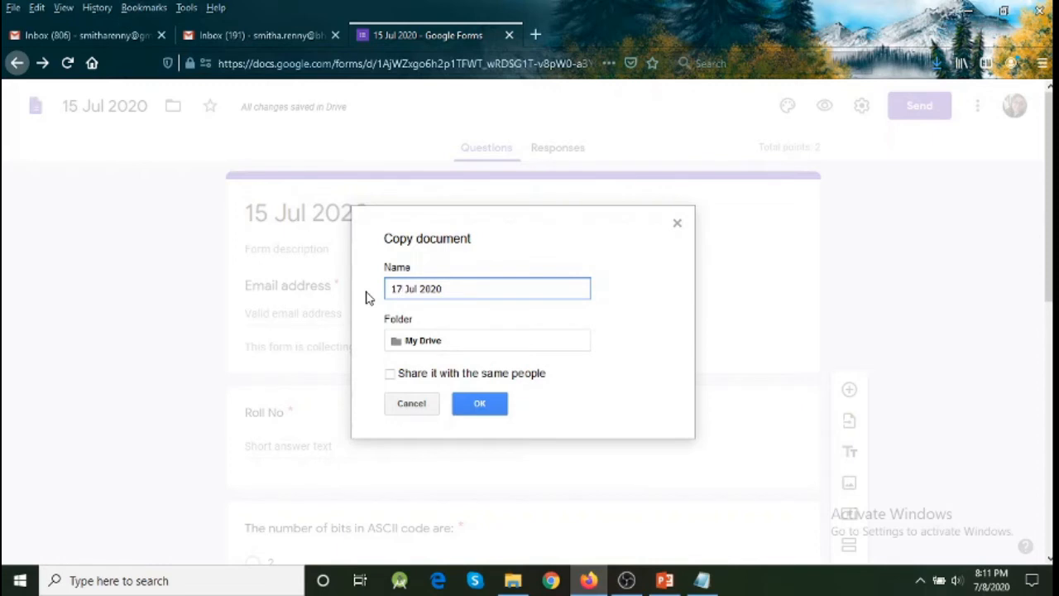
left_click(485, 403)
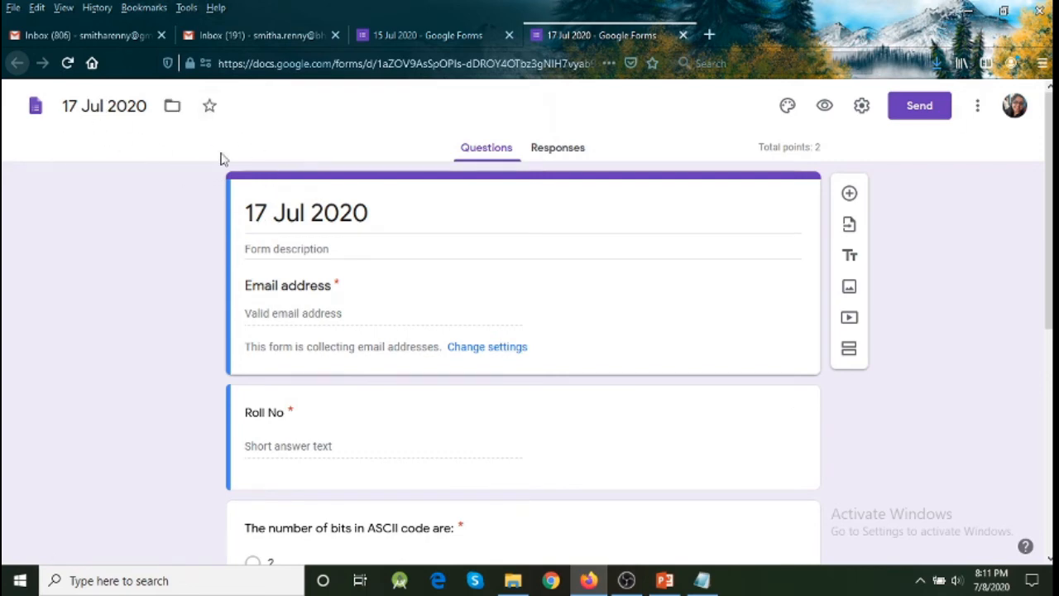
left_click(406, 41)
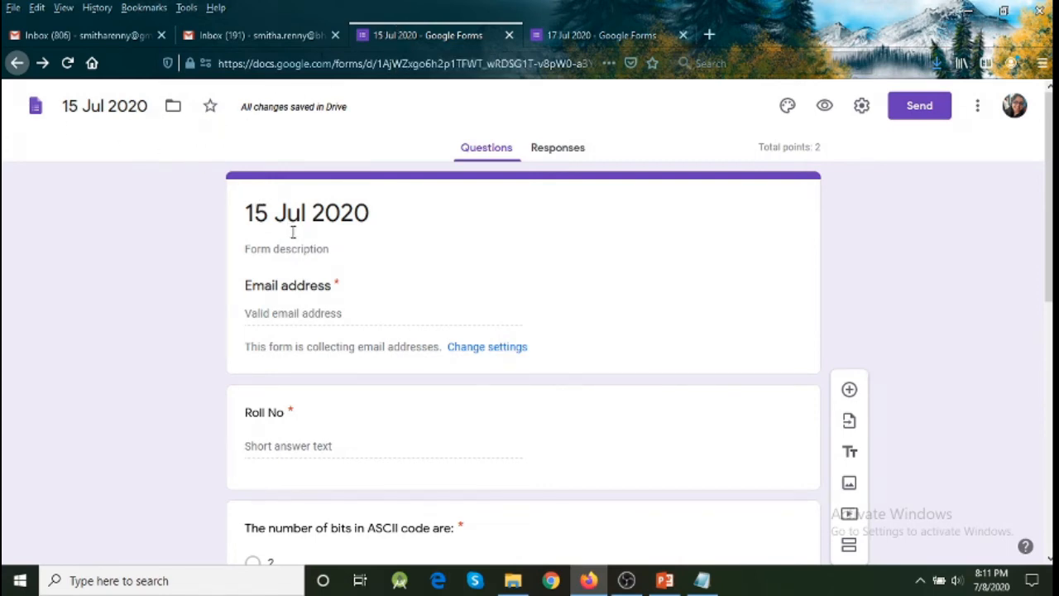
left_click(586, 38)
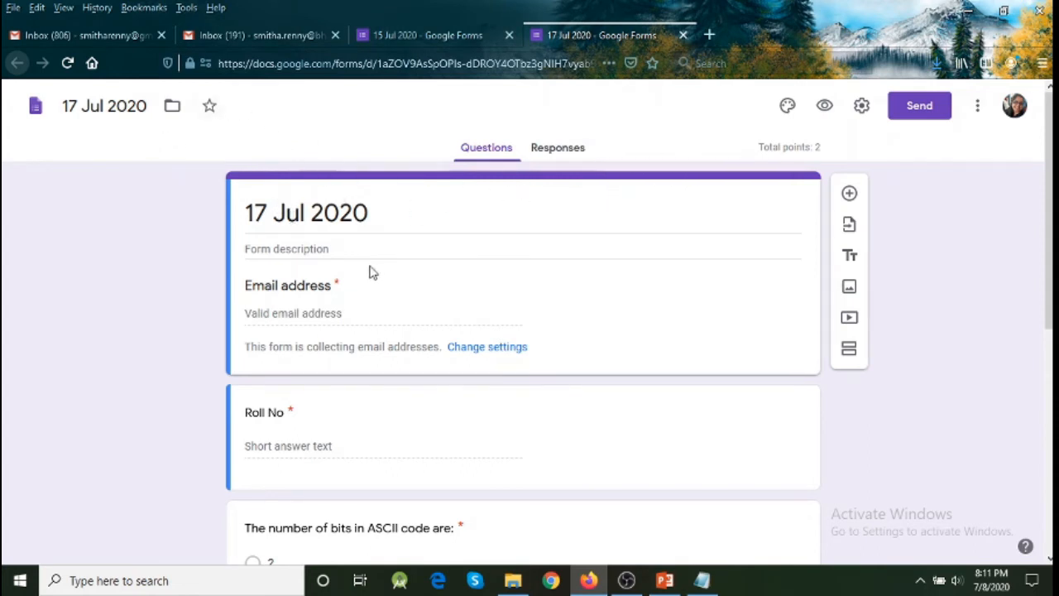
Replace the ASCII code question's text with "The program written in our own alphanumeric characters is called _____", copied from the Notepad question list
scroll(374, 281, "down", 2)
scroll(374, 281, "down", 5)
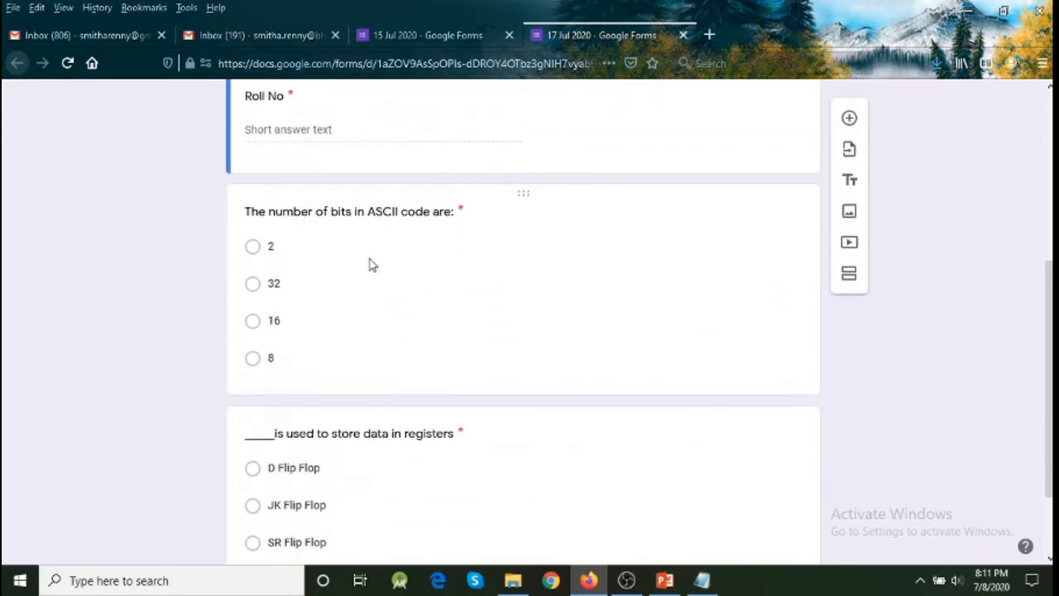
left_click(377, 213)
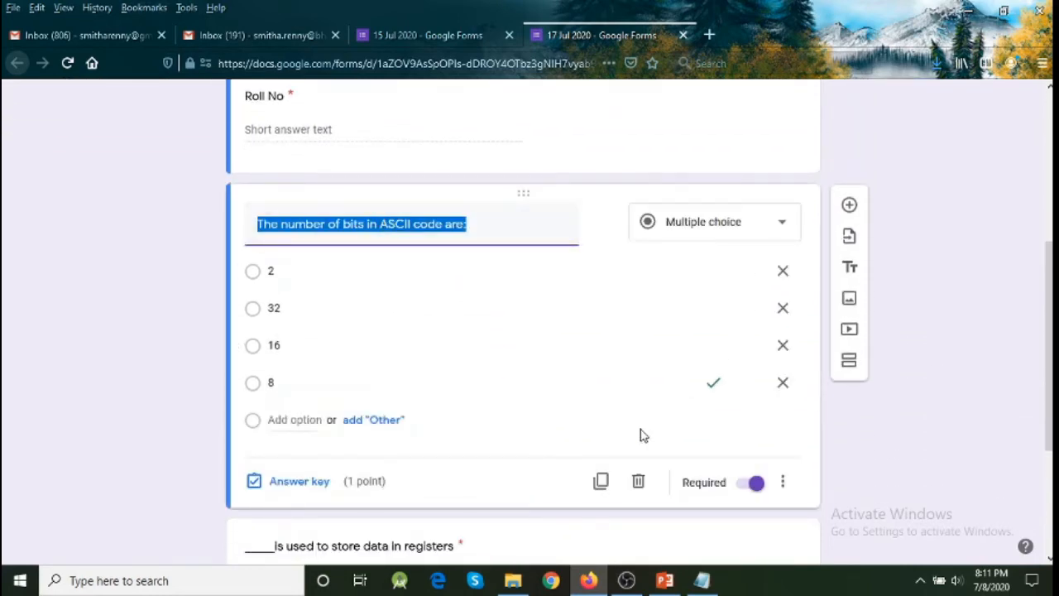
left_click(702, 580)
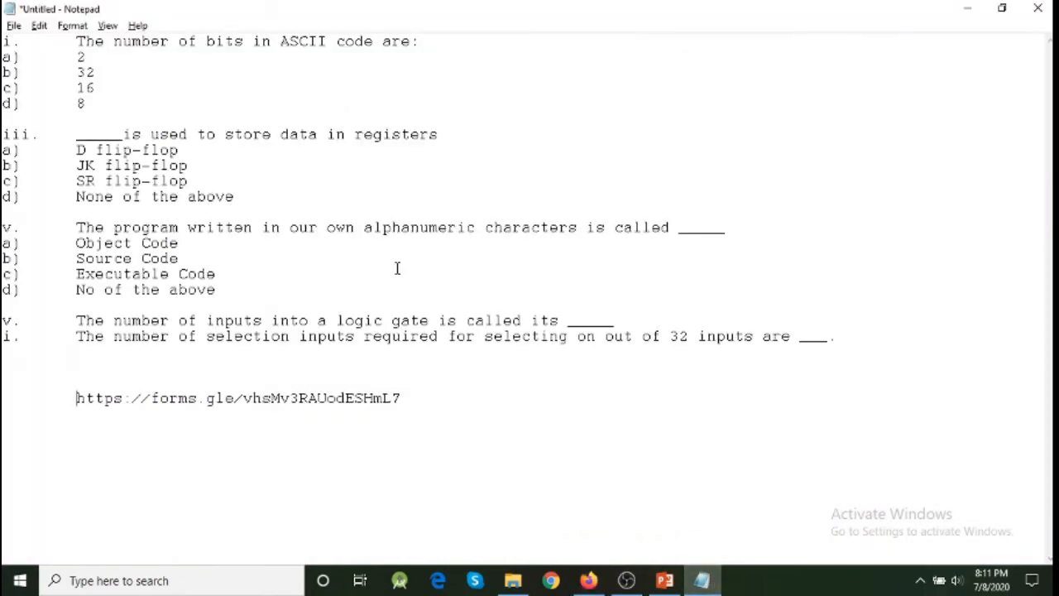
left_click_drag(77, 221, 126, 213)
left_click_drag(541, 225, 692, 244)
left_click(69, 227)
key("shift+End")
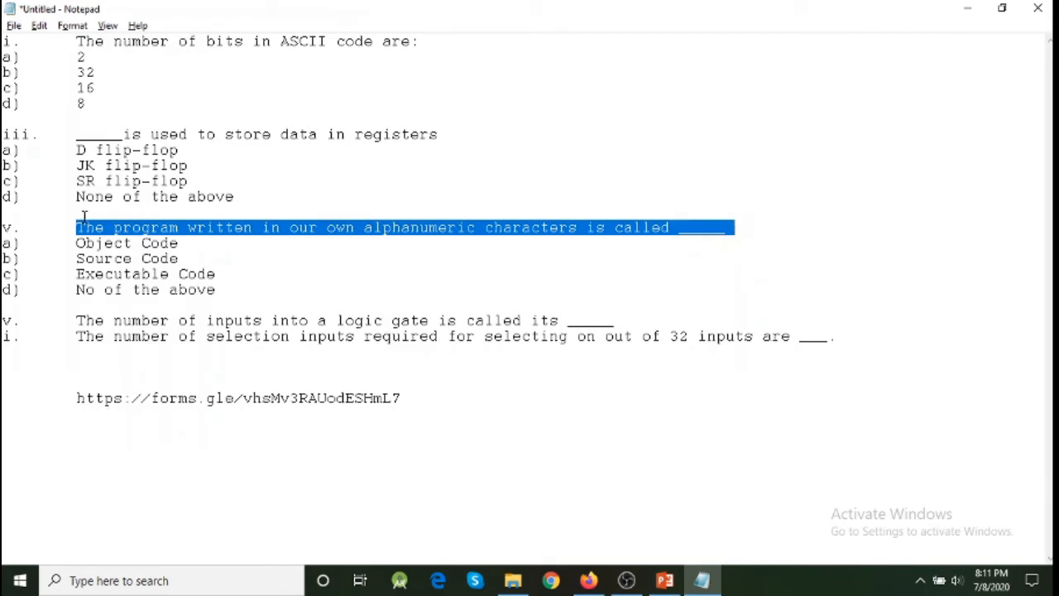
key("ctrl+c")
key("alt+Tab")
key("ctrl+v")
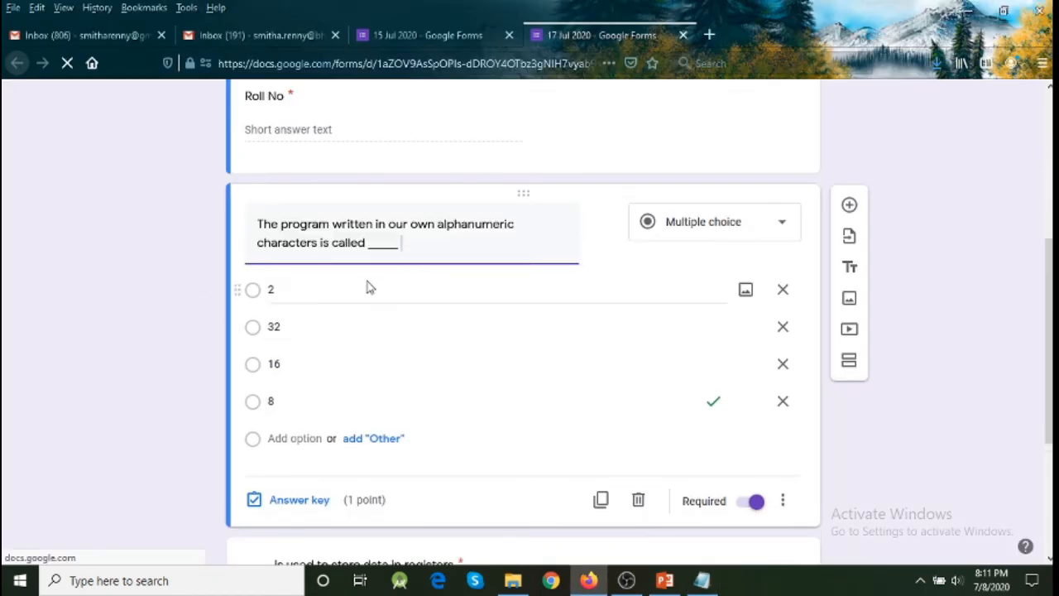
Replace the question's first two options with "Object Code" and "Source Code", copied from the Notepad question list
key("alt+Tab")
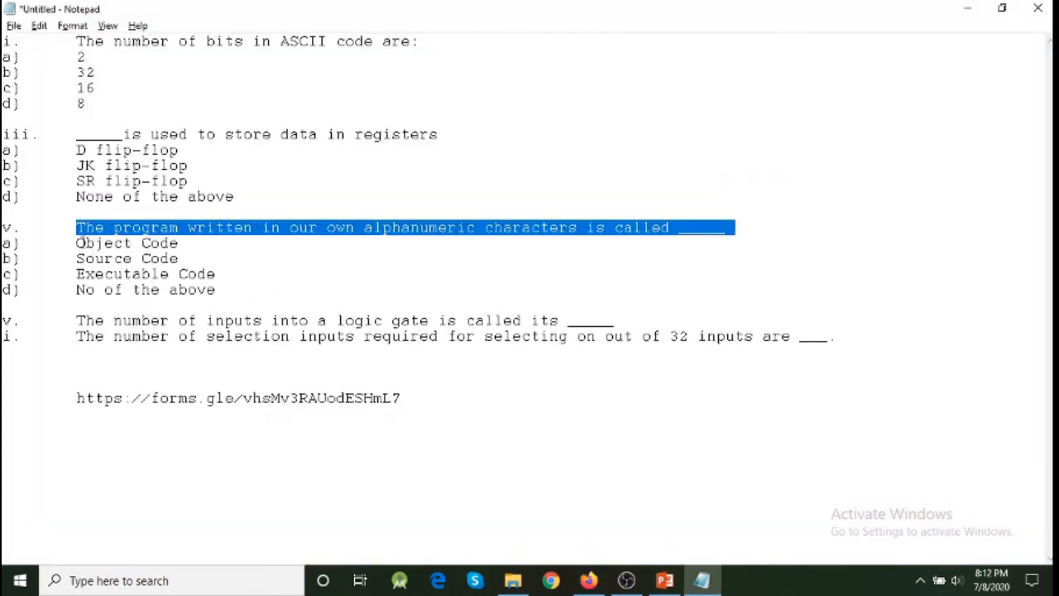
left_click_drag(77, 243, 187, 239)
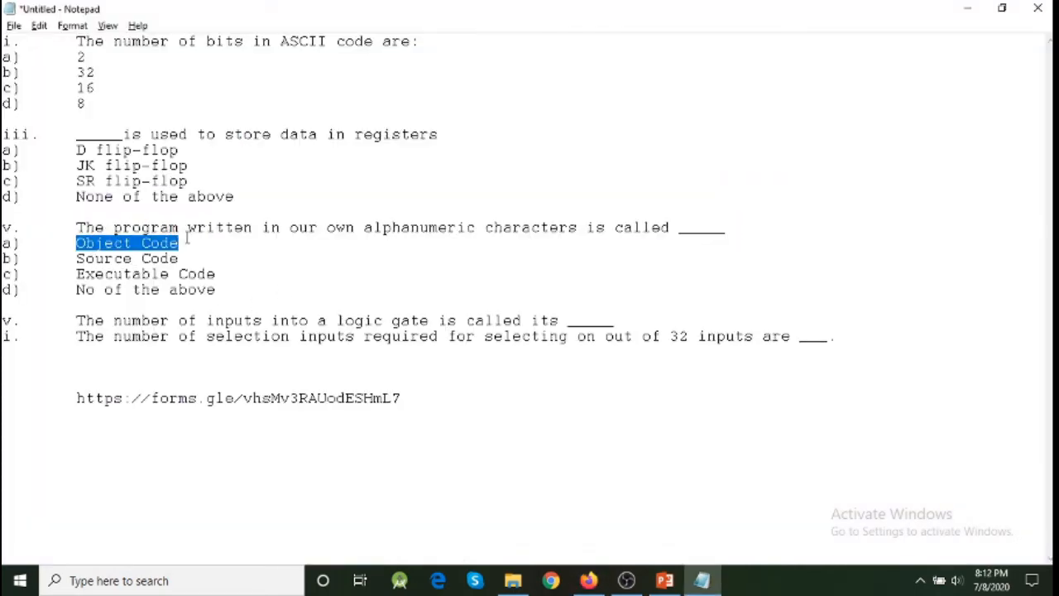
key("alt+Tab")
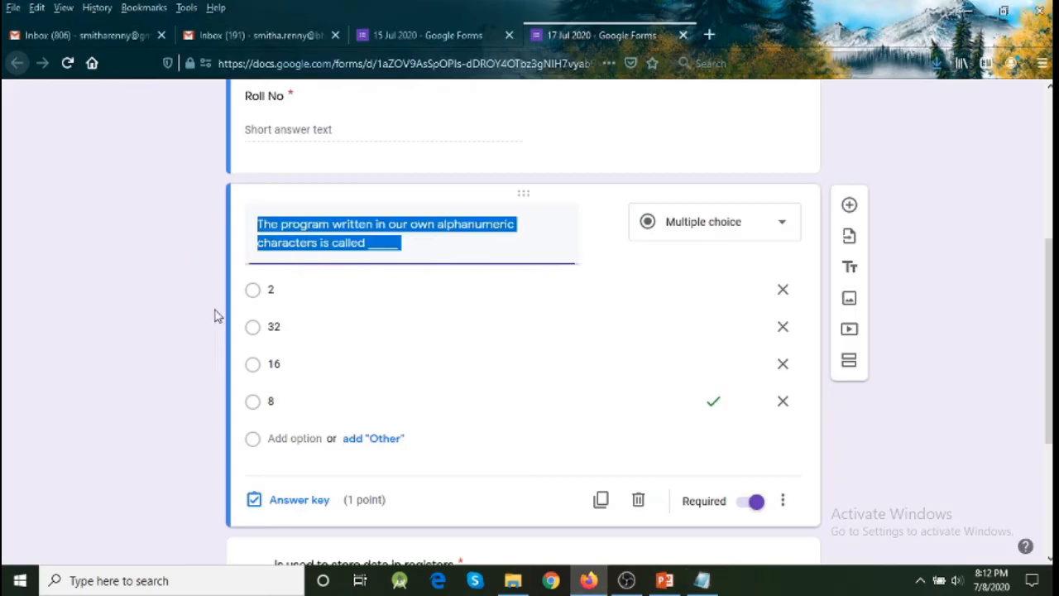
left_click(342, 293)
key("ctrl+v")
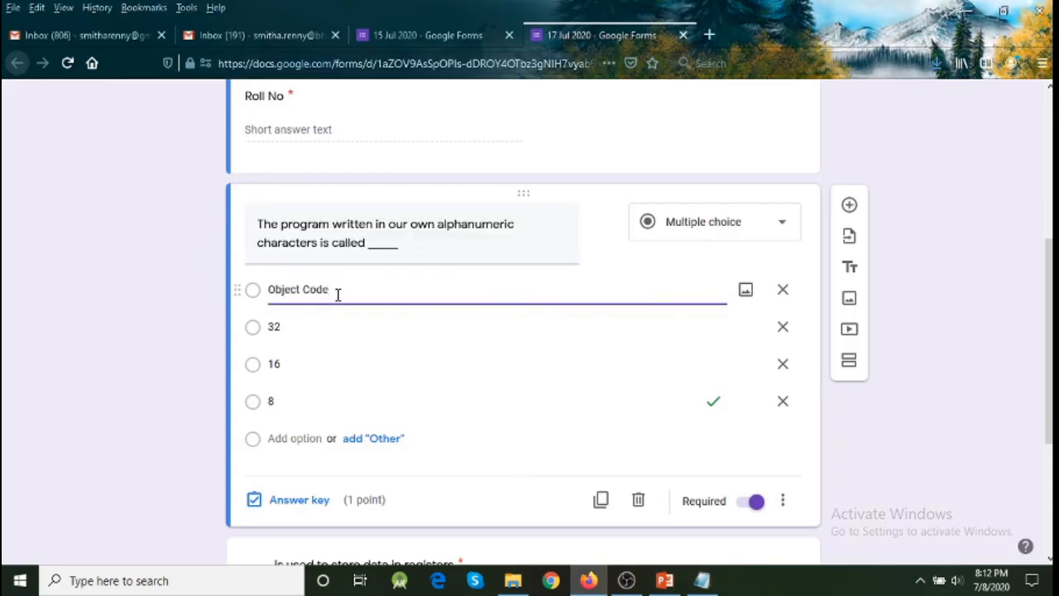
key("alt+Tab")
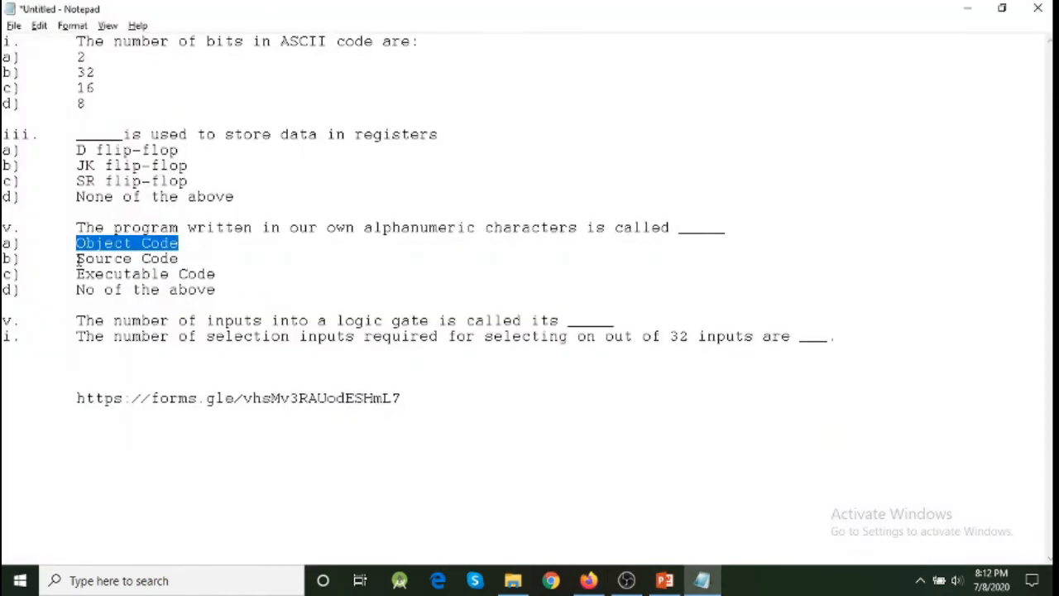
left_click_drag(77, 259, 186, 261)
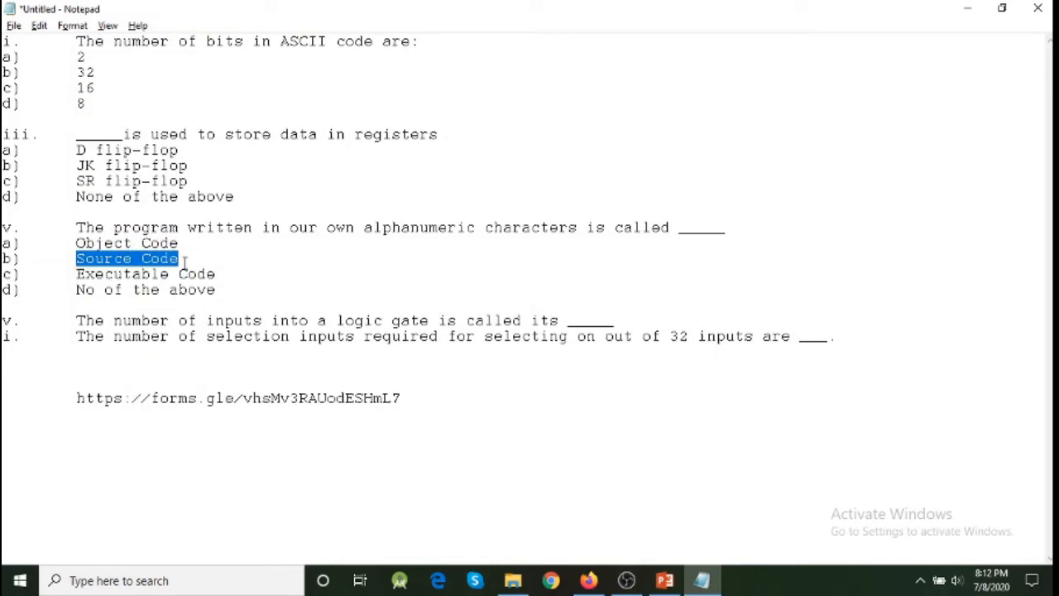
key("alt+Tab")
left_click(267, 328)
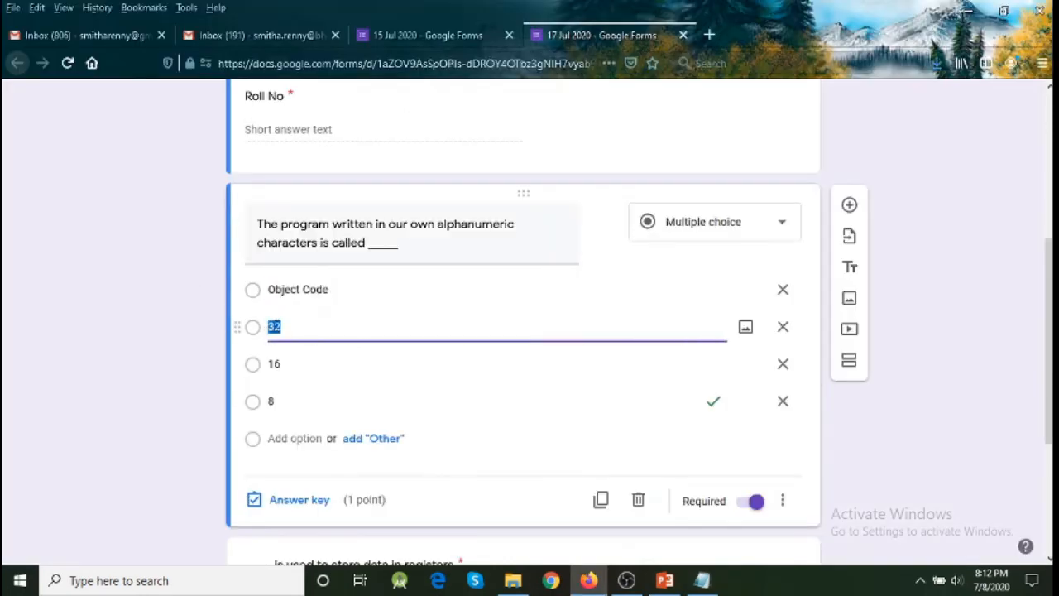
key("ctrl+v")
Replace the third option with "Executable Code", copied from Notepad, and the fourth with "None of the above"
key("alt+Tab")
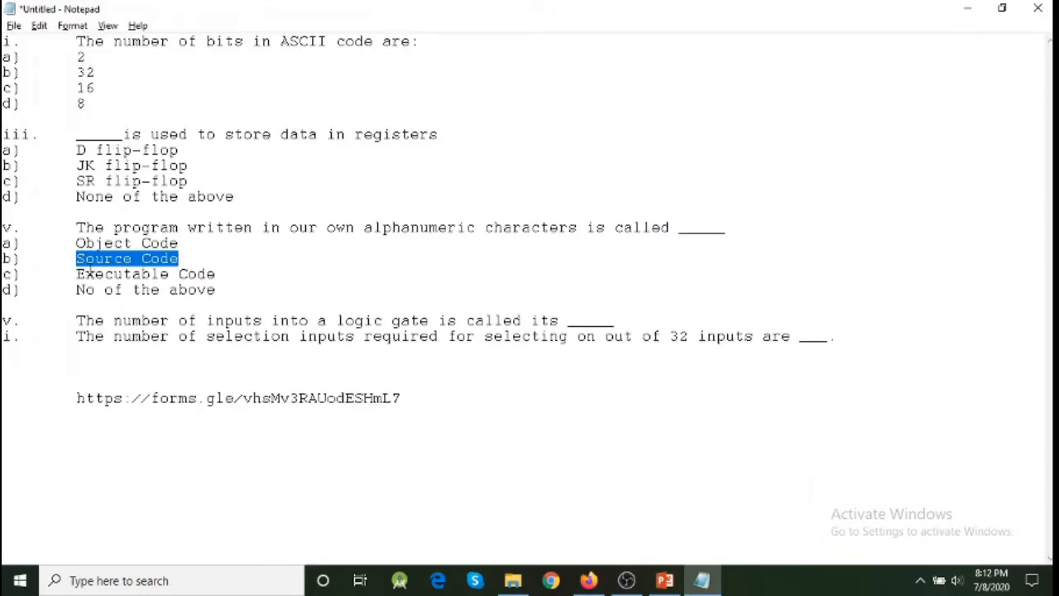
left_click_drag(76, 274, 235, 270)
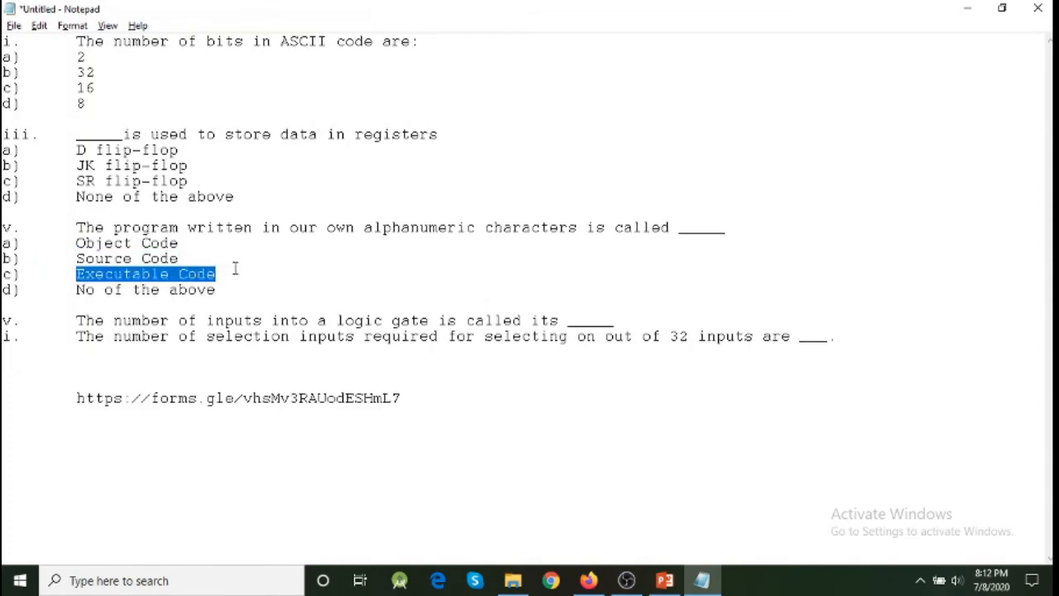
key("alt+Tab")
left_click(274, 361)
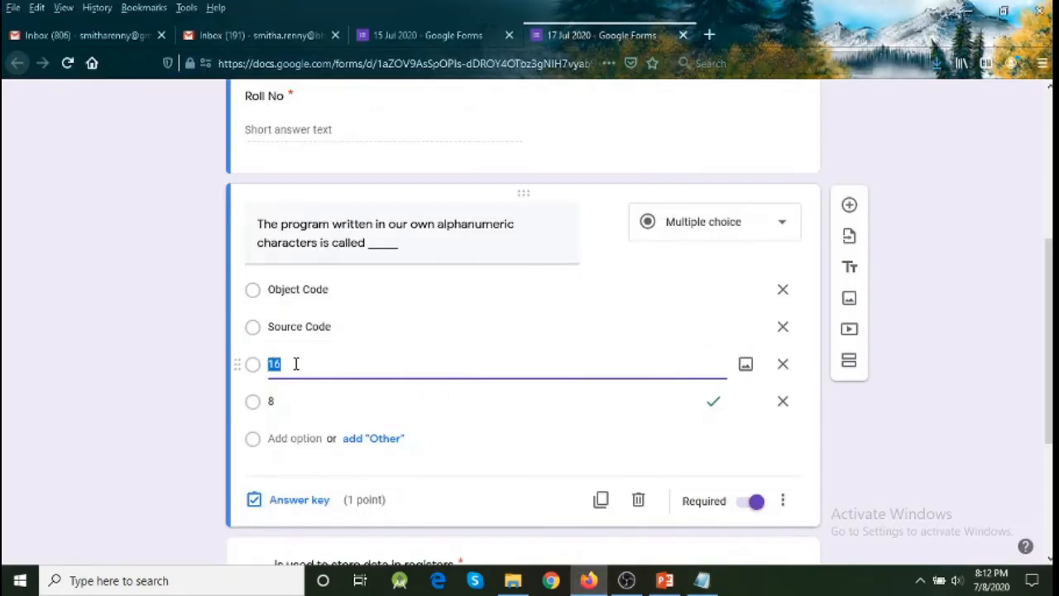
key("ctrl+v")
left_click(270, 402)
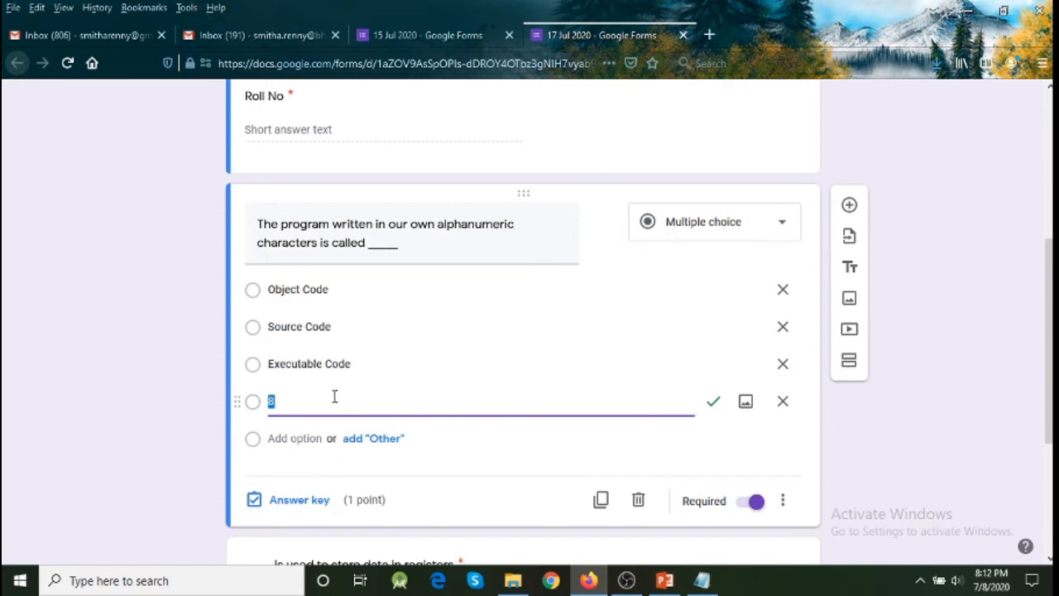
type("None of the above")
Change the question's answer key so that "Source Code" is the only correct answer
left_click(299, 501)
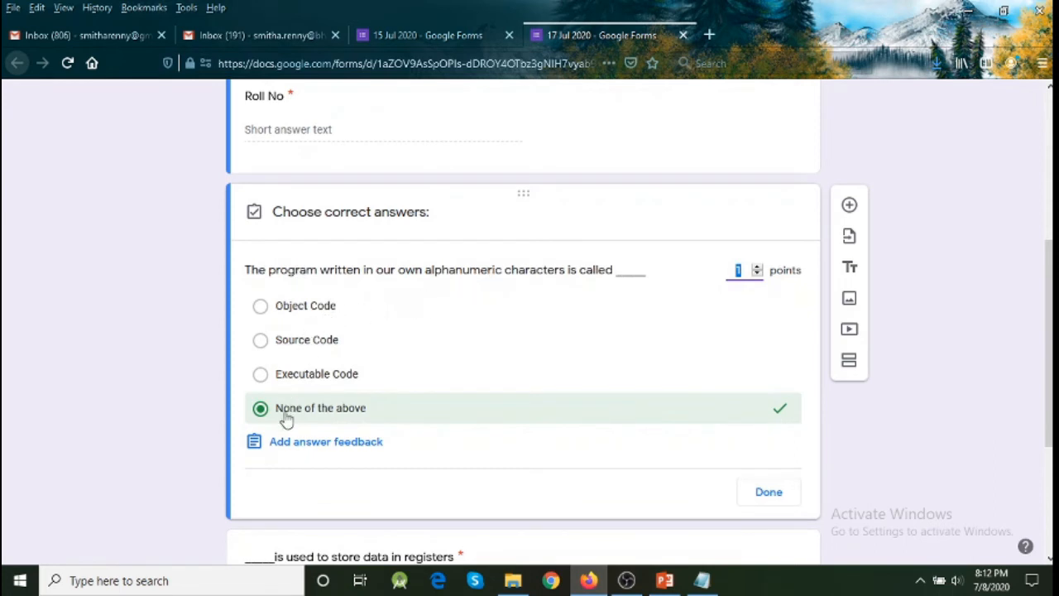
left_click(292, 341)
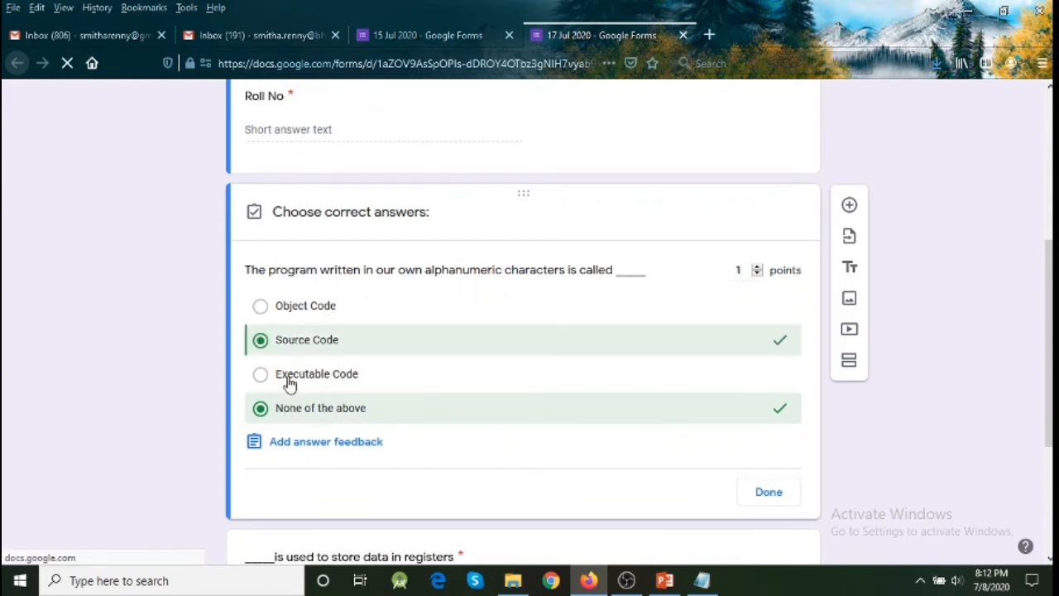
left_click(368, 409)
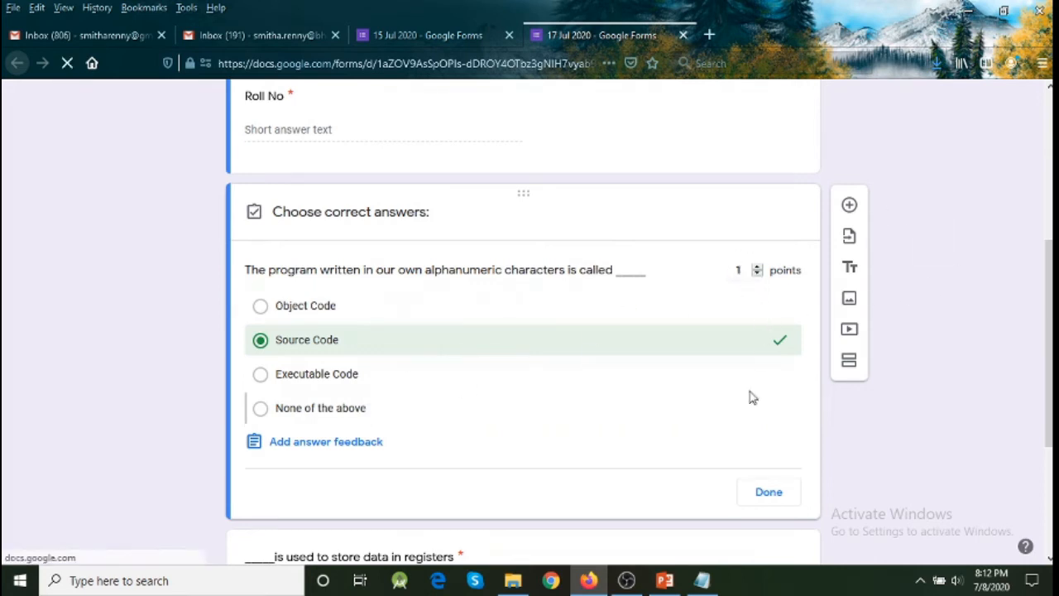
left_click(768, 492)
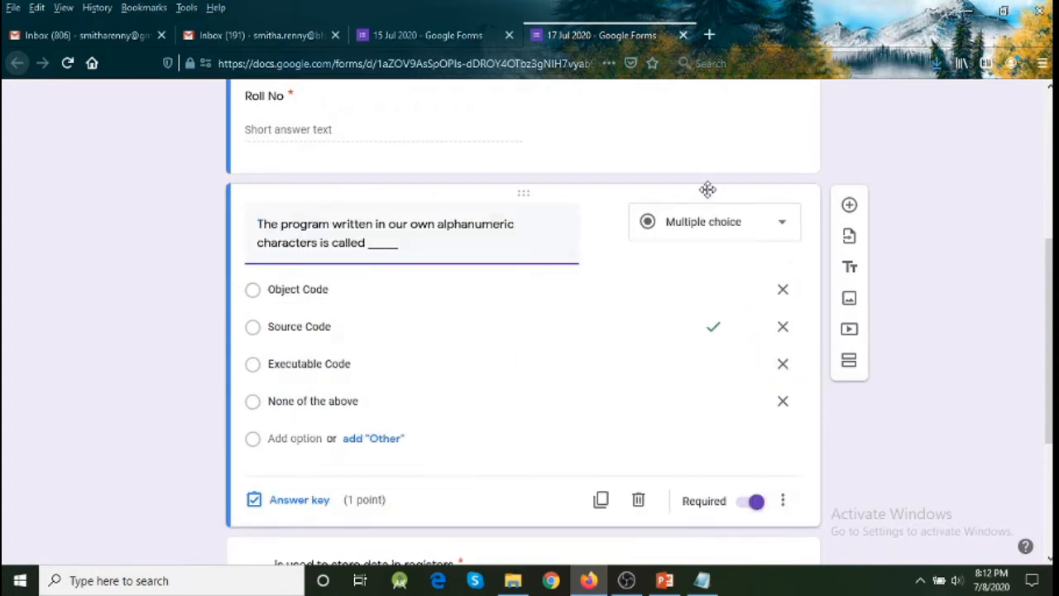
Look over the remaining question and turn on accepting responses for the copied form
scroll(464, 348, "down", 3)
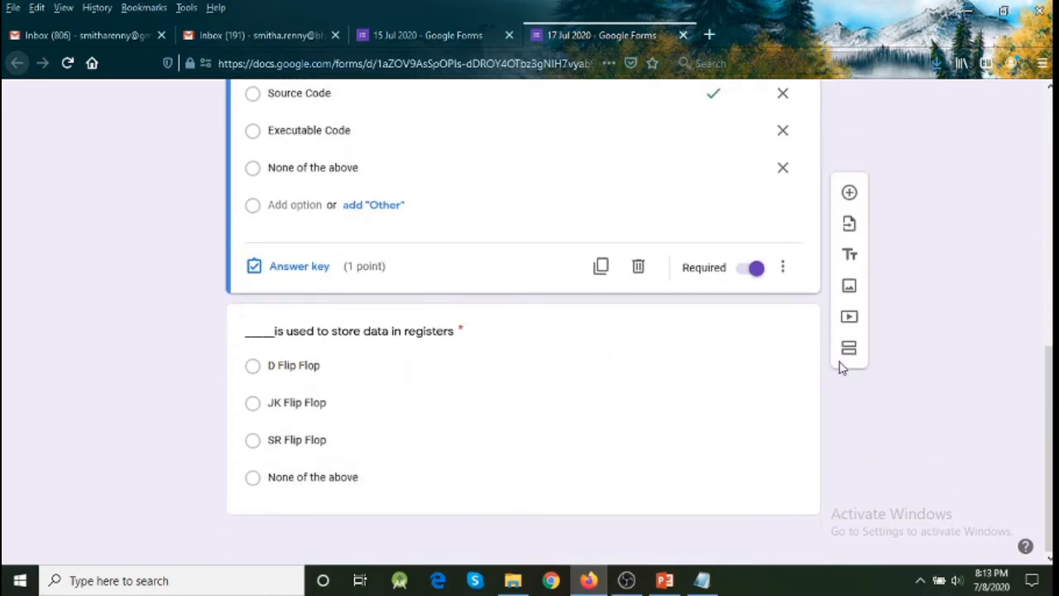
scroll(839, 364, "up", 7)
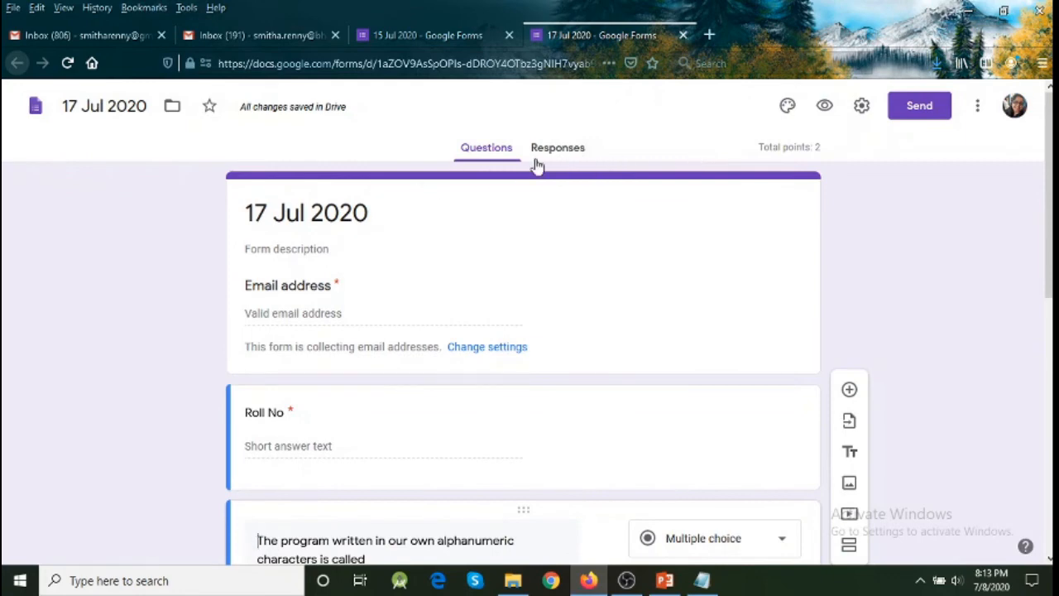
left_click(563, 148)
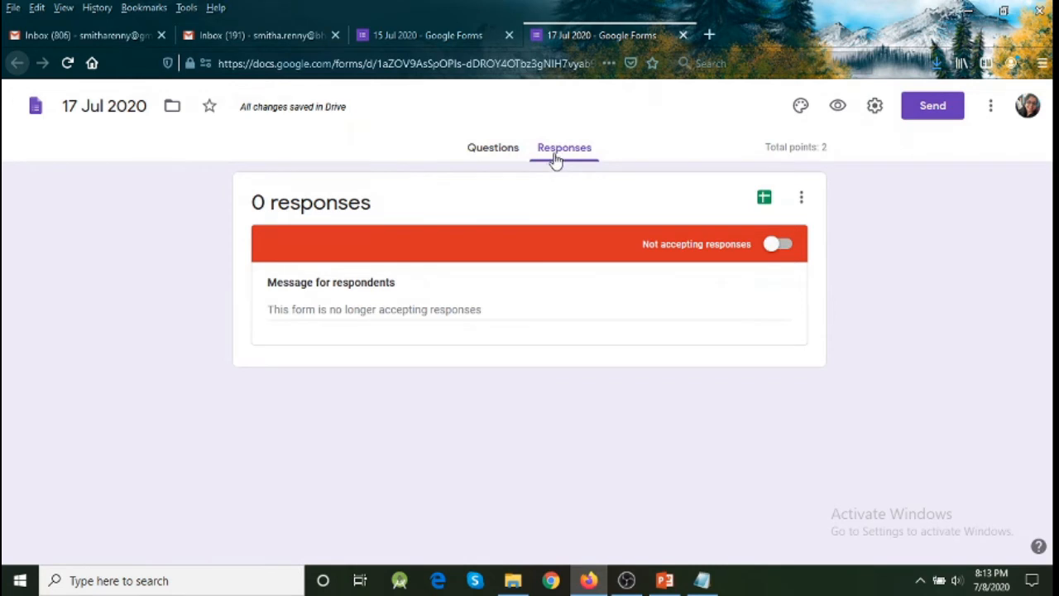
left_click(777, 245)
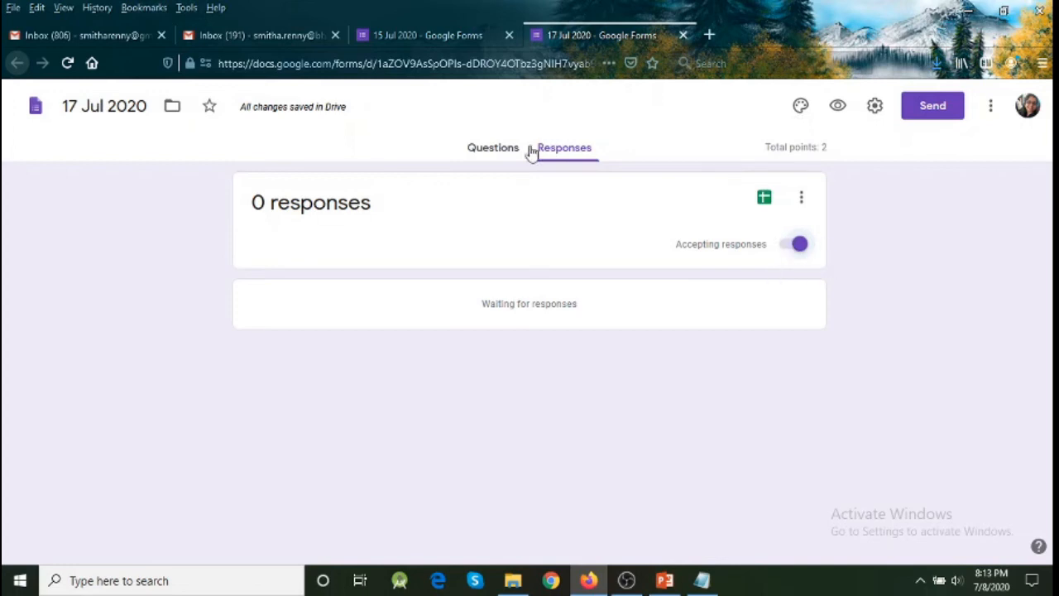
Generate a shortened link for sending the "17 Jul 2020" form
left_click(942, 109)
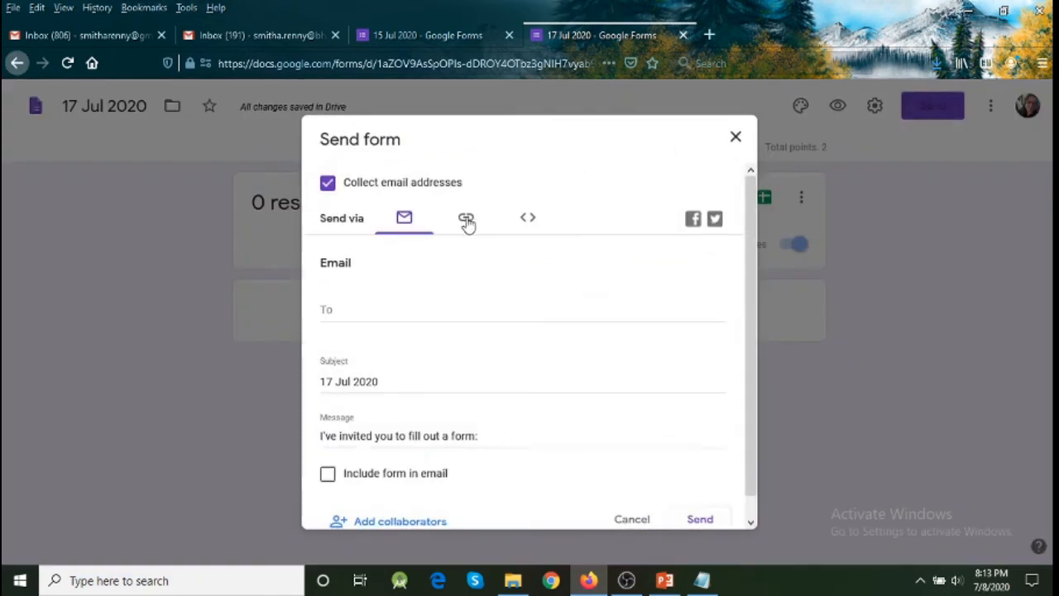
left_click(468, 222)
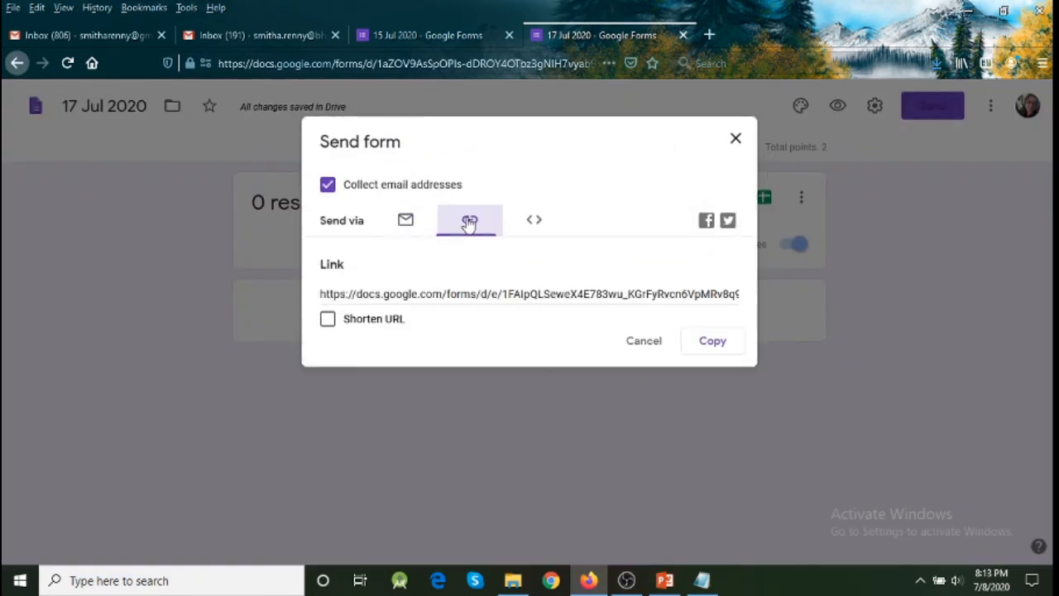
left_click(328, 322)
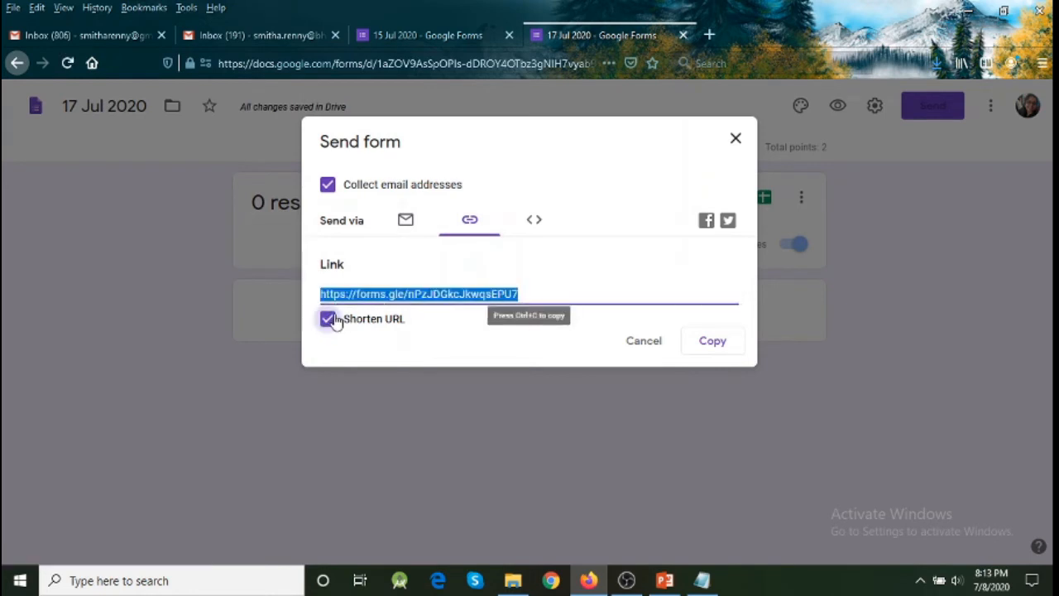
Copy the short link of the "17 Jul 2020" form into Notepad below the existing form link, then close the form's send dialog
left_click(715, 344)
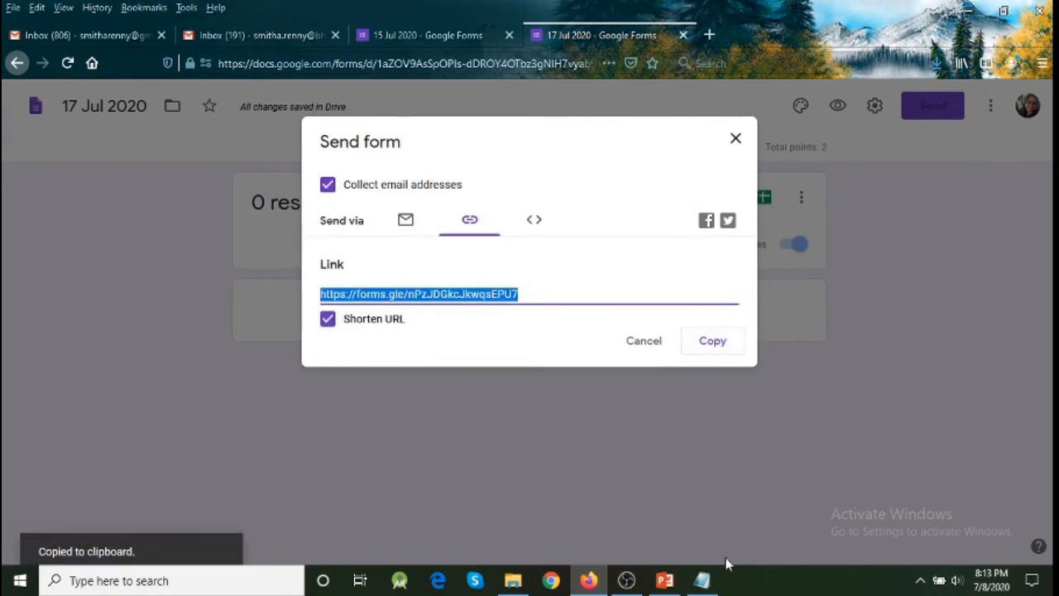
left_click(713, 581)
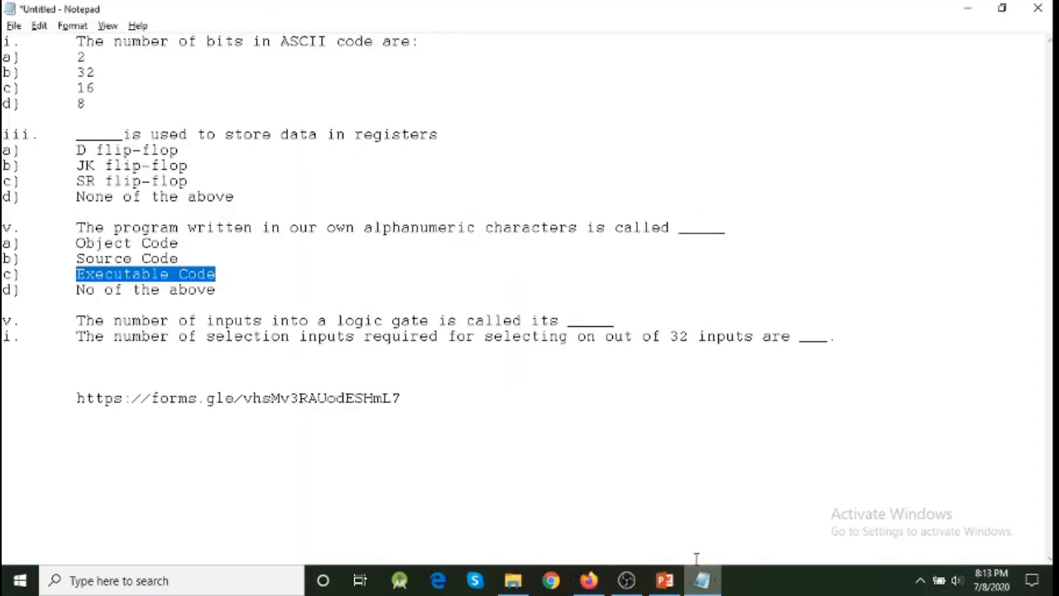
left_click(561, 447)
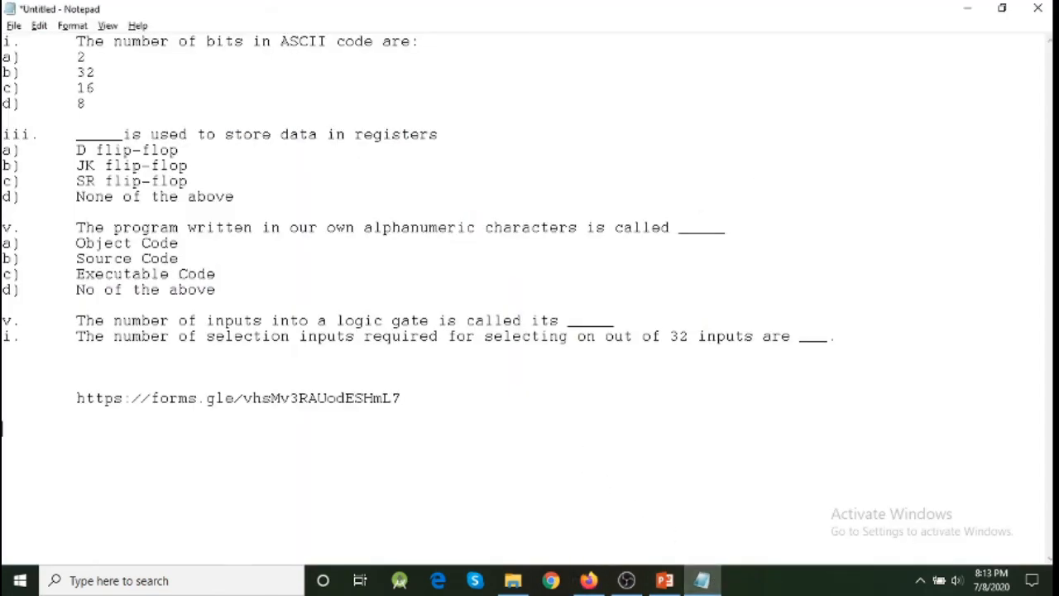
key("ctrl+v")
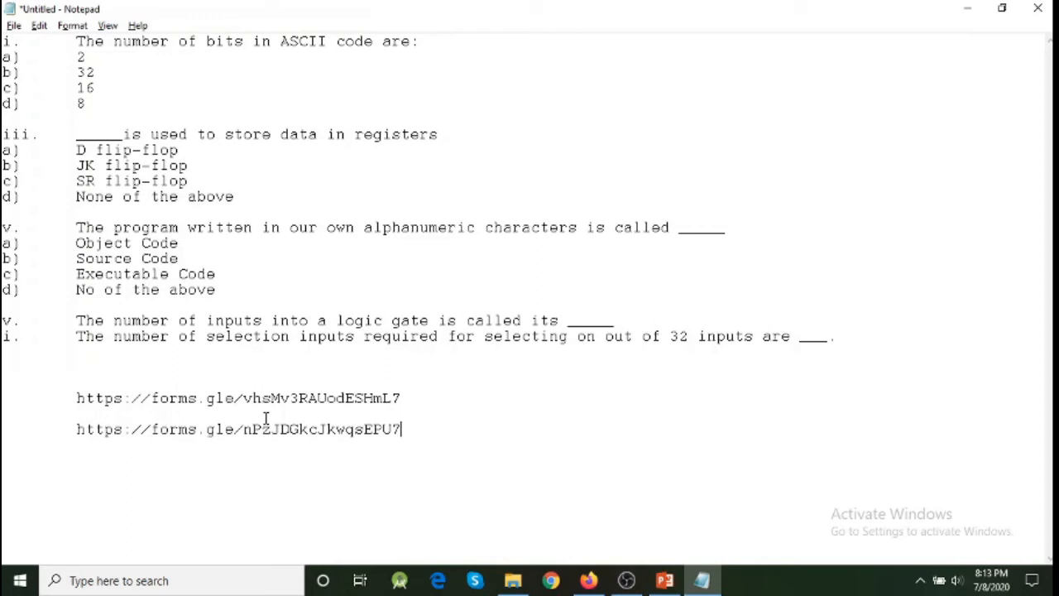
key("alt+Tab")
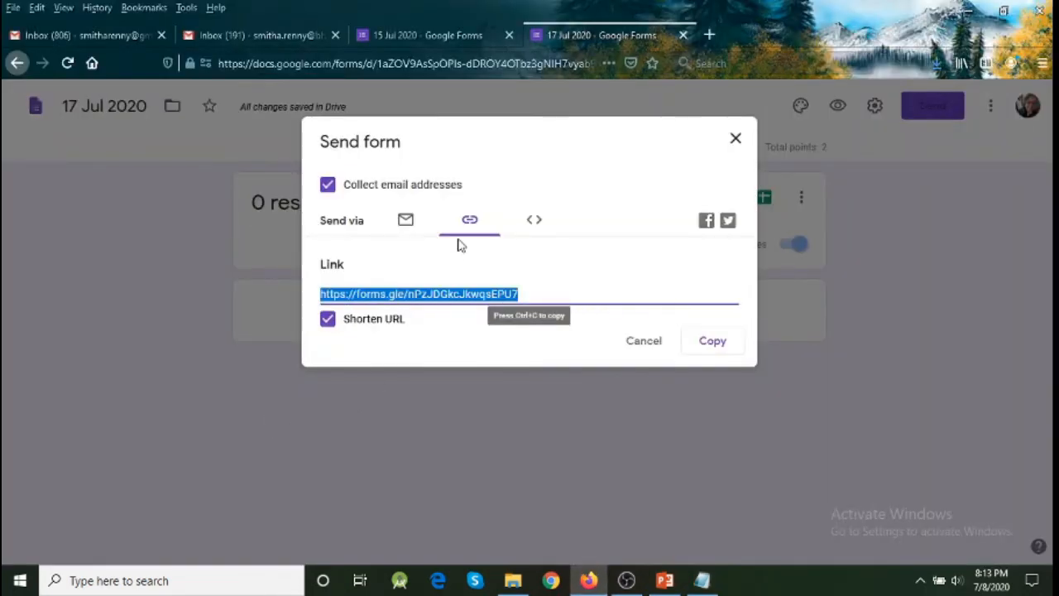
left_click(645, 343)
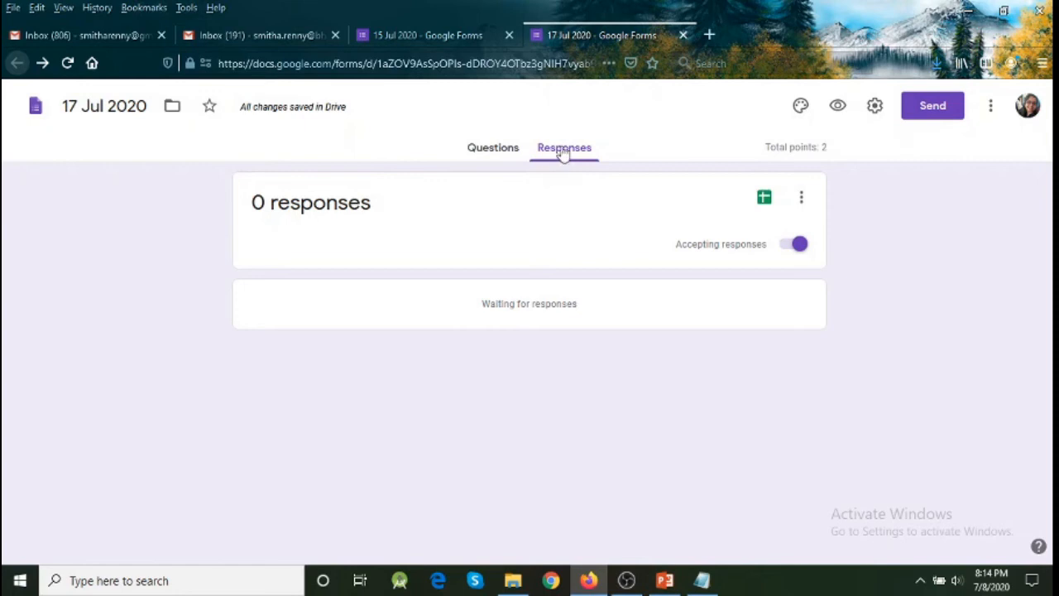
Create a new spreadsheet named "17 Jul 2020 (Responses)" as the response destination of the "17 Jul 2020" form
left_click(764, 198)
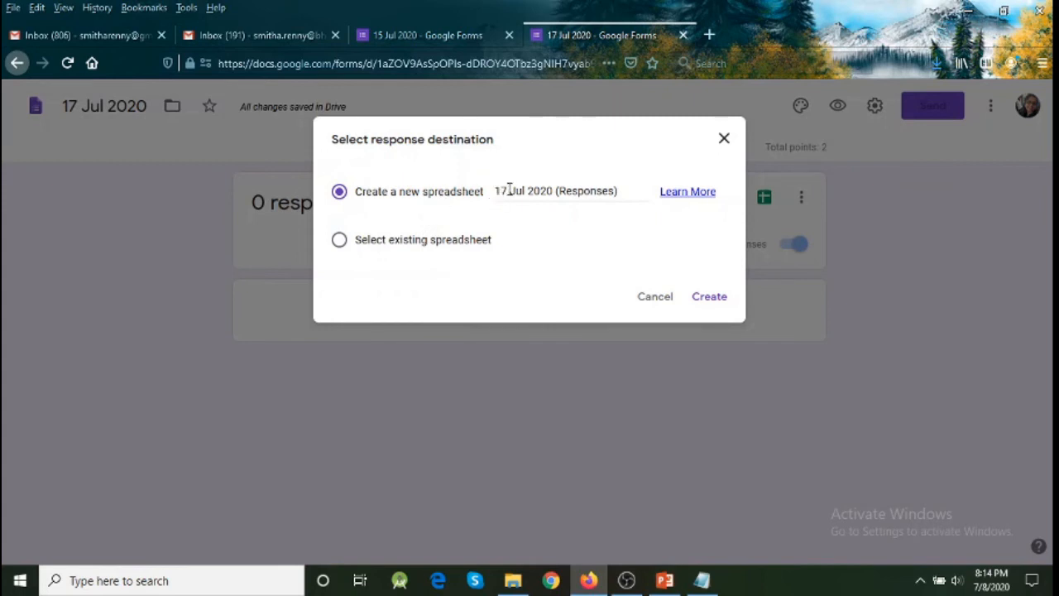
left_click(710, 298)
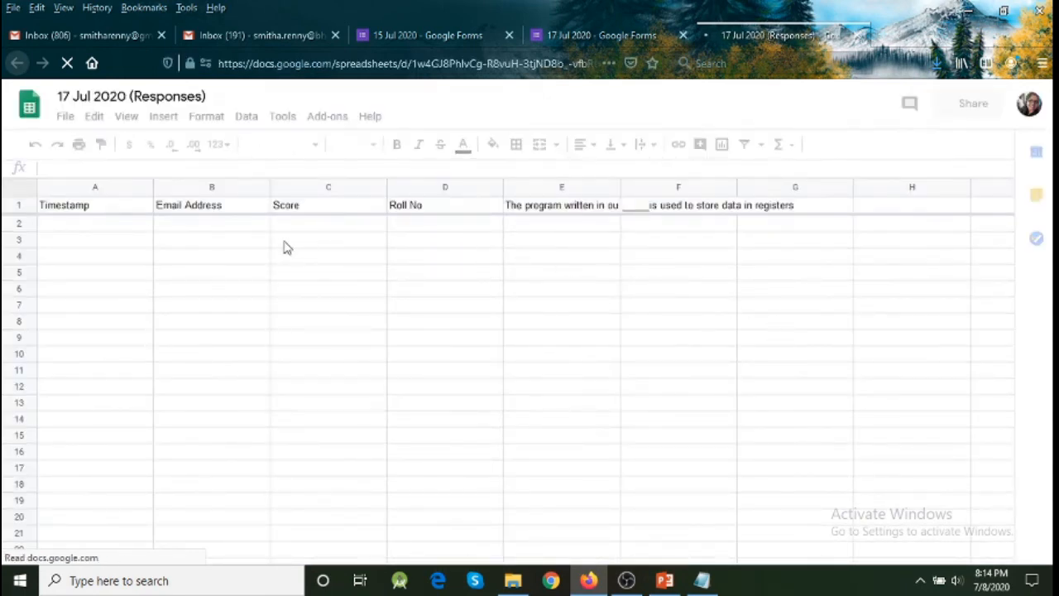
Open the response spreadsheet of the "15 Jul 2020" form and compare it with the one for "17 Jul 2020"
left_click(443, 37)
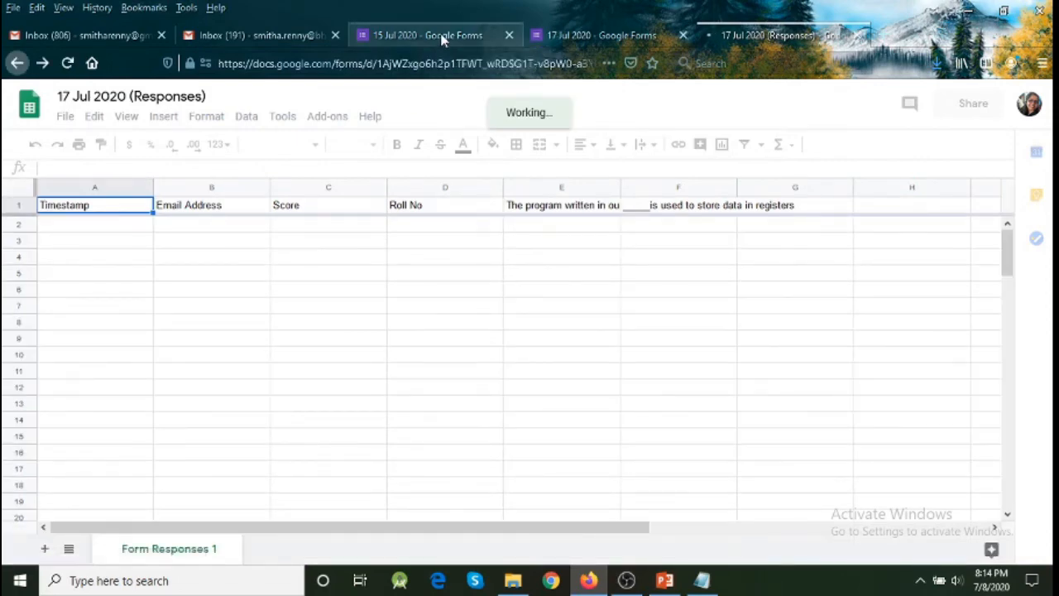
left_click(560, 149)
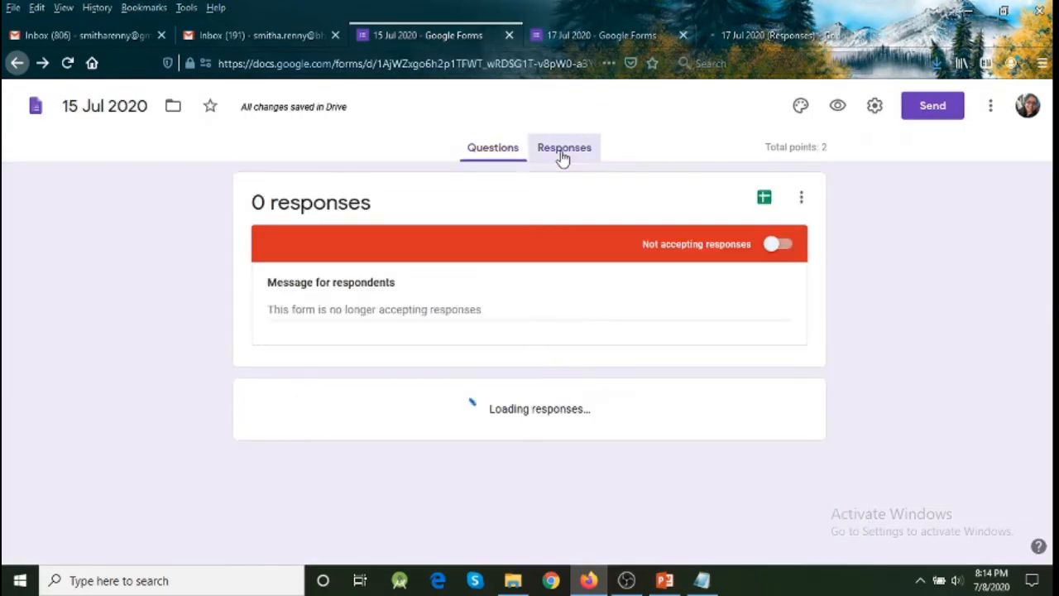
left_click(765, 201)
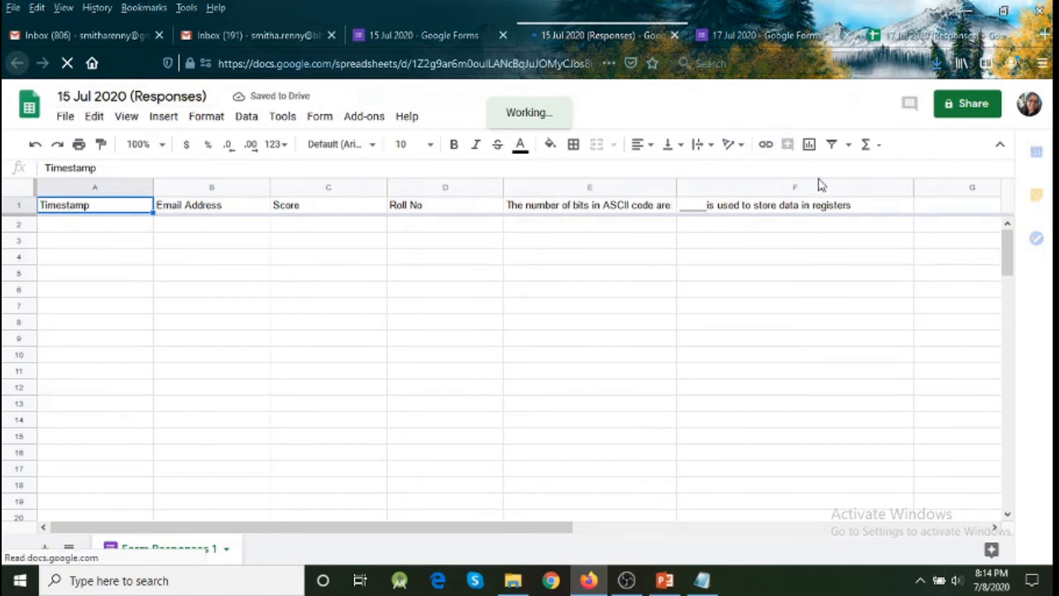
left_click(930, 35)
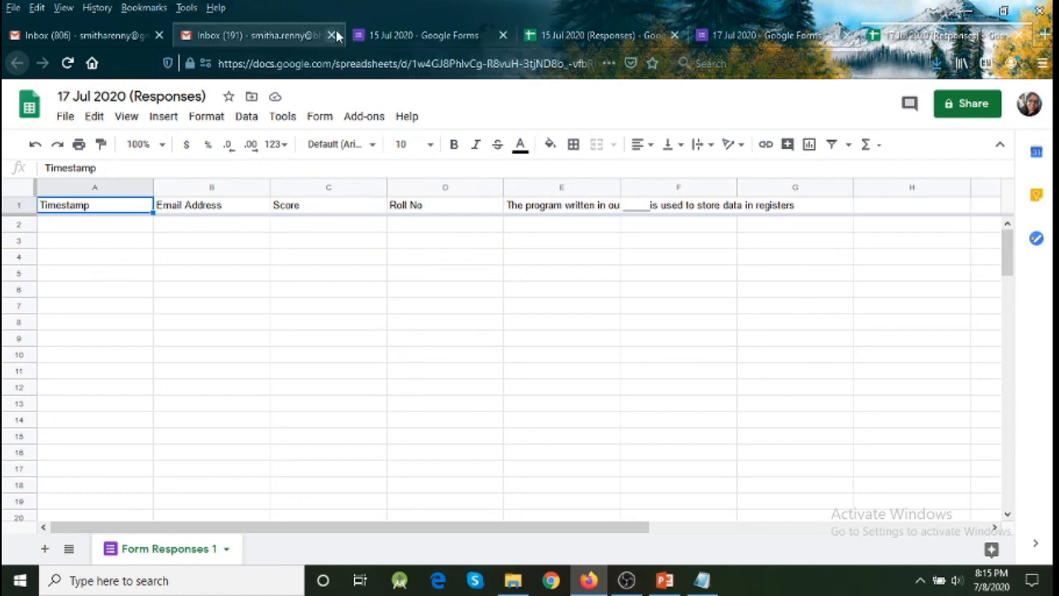
Return from the "15 Jul 2020" form to the Forms home page, look over the recent forms and search for "17 jul 2020"
left_click(405, 37)
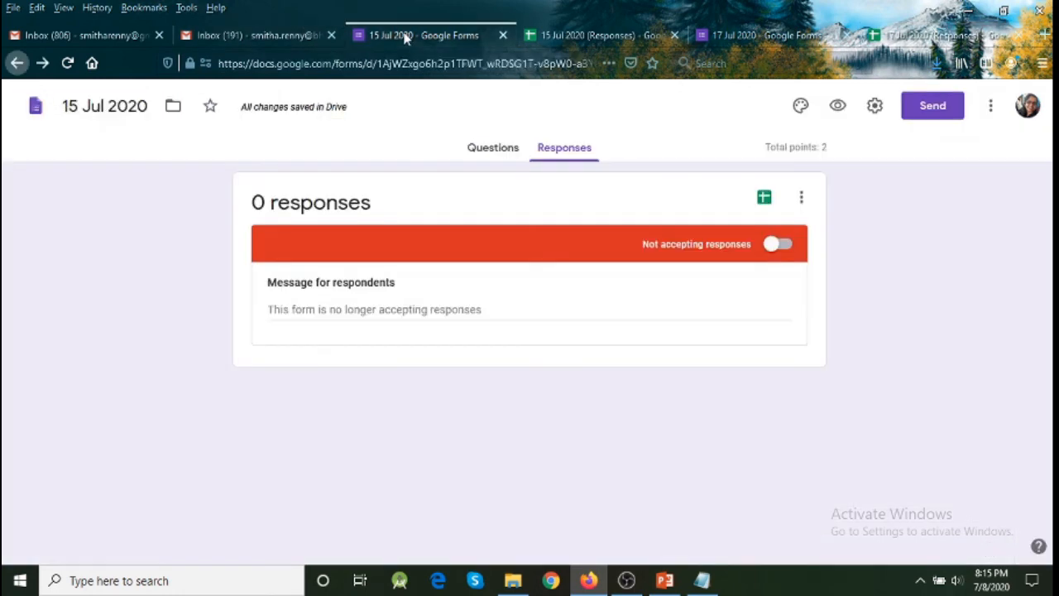
left_click(16, 65)
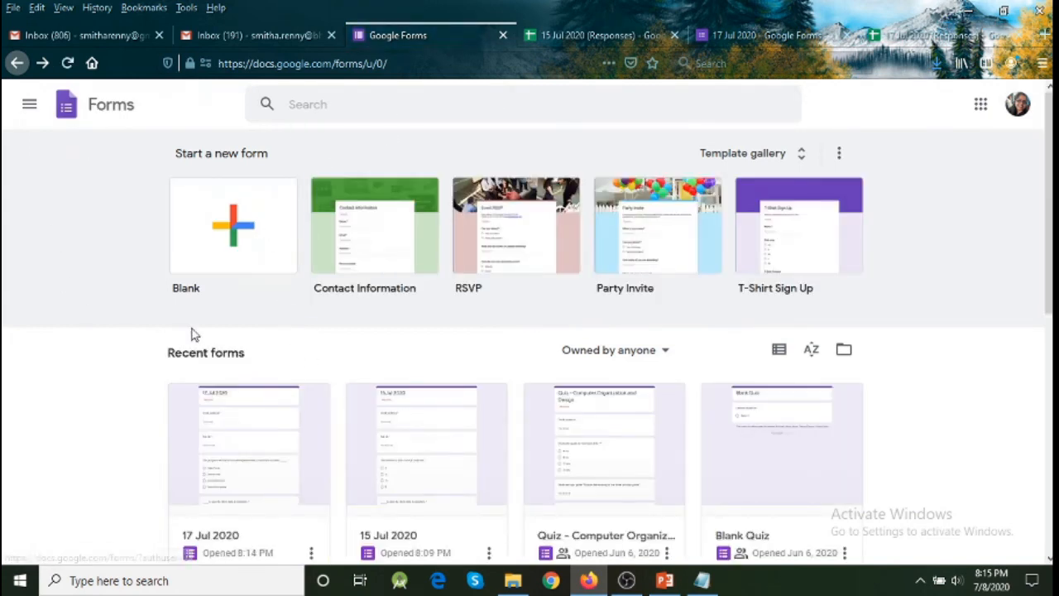
scroll(275, 345, "down", 3)
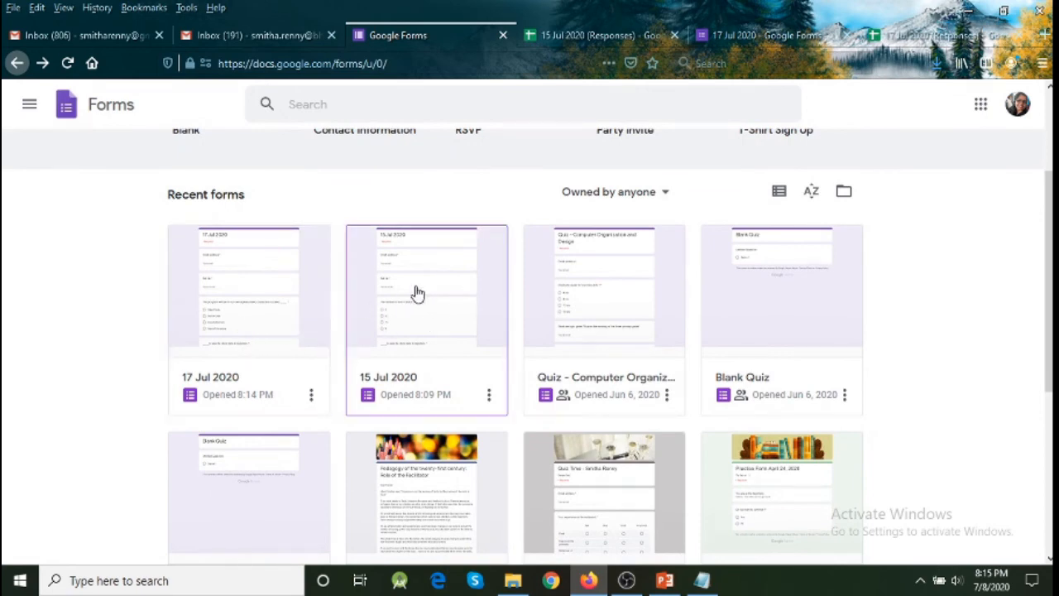
scroll(403, 341, "up", 3)
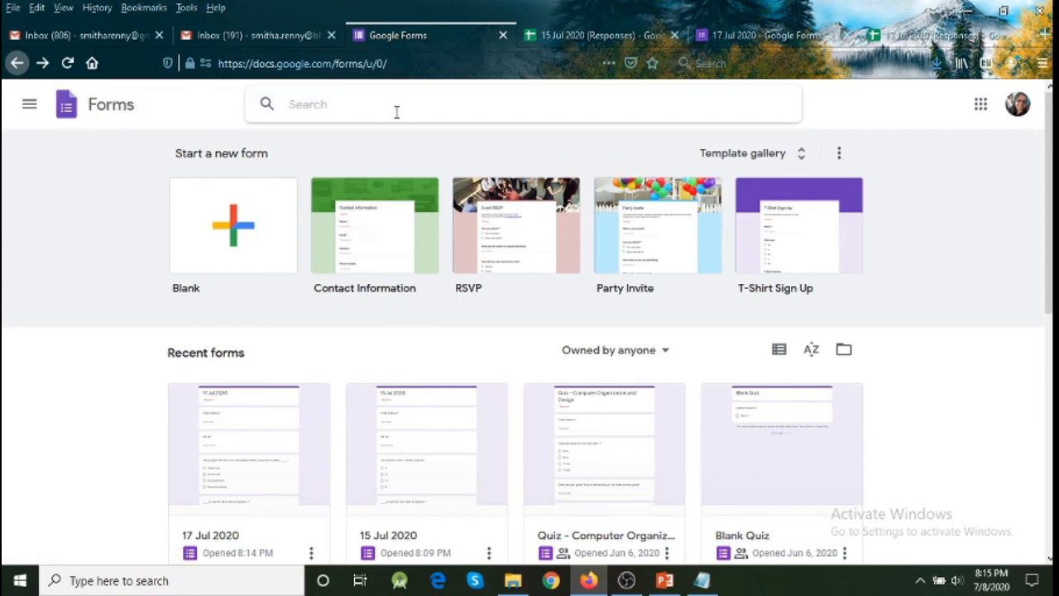
type("17 jul")
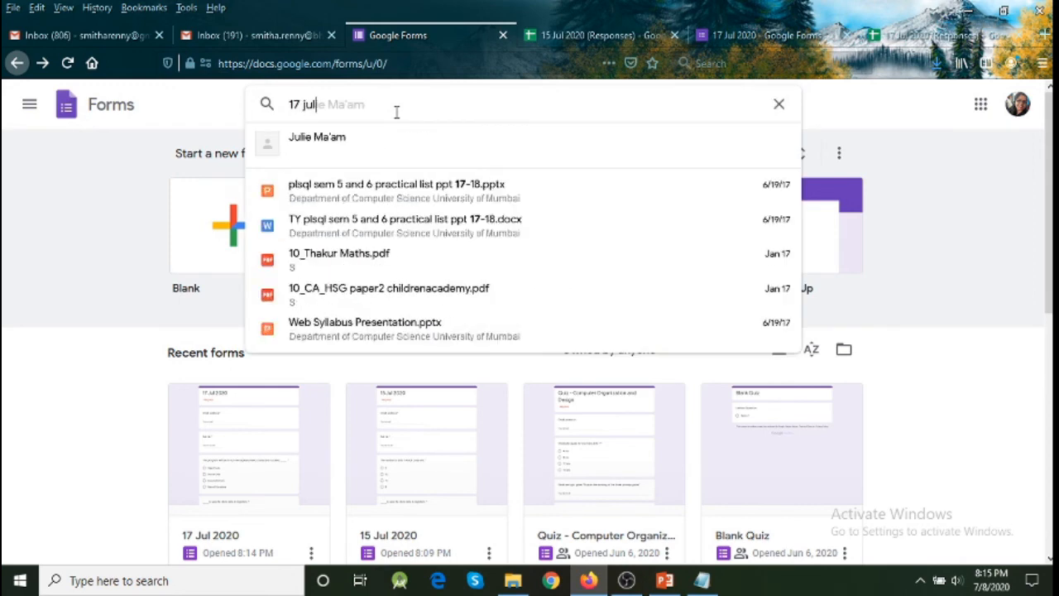
type(" 2")
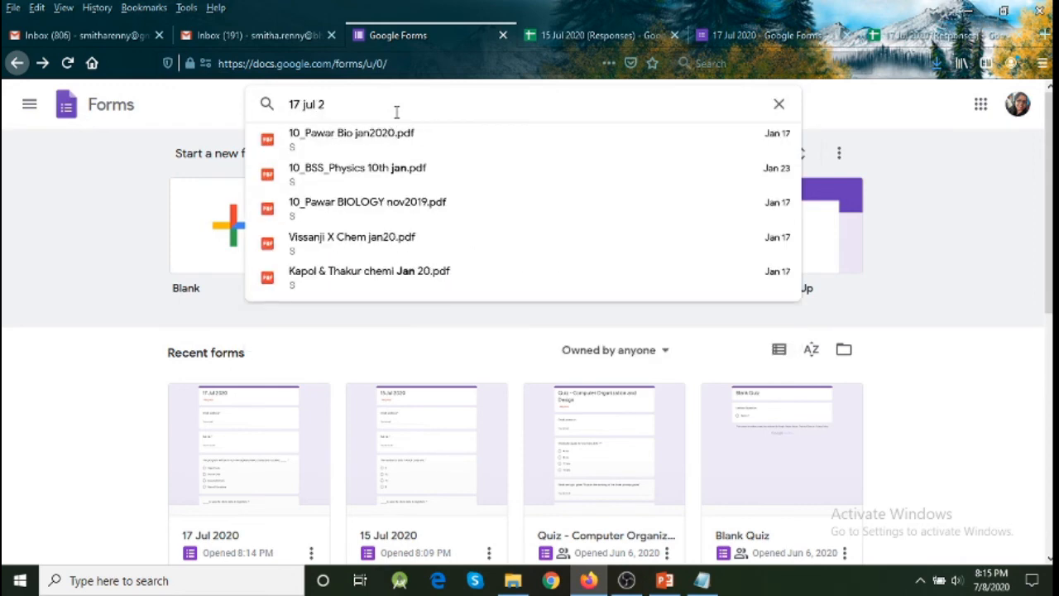
type("020")
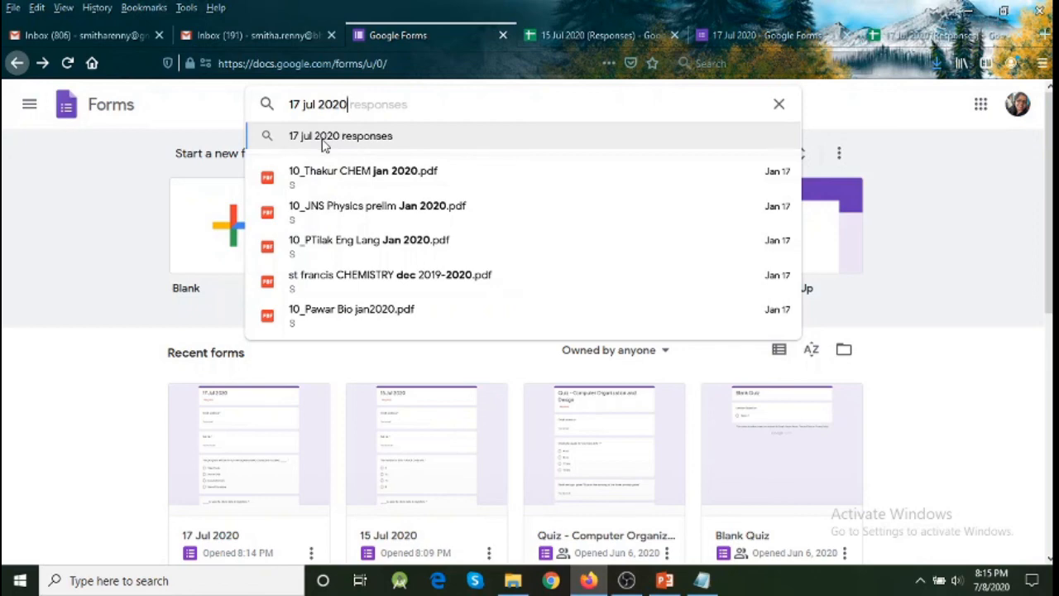
key("Escape")
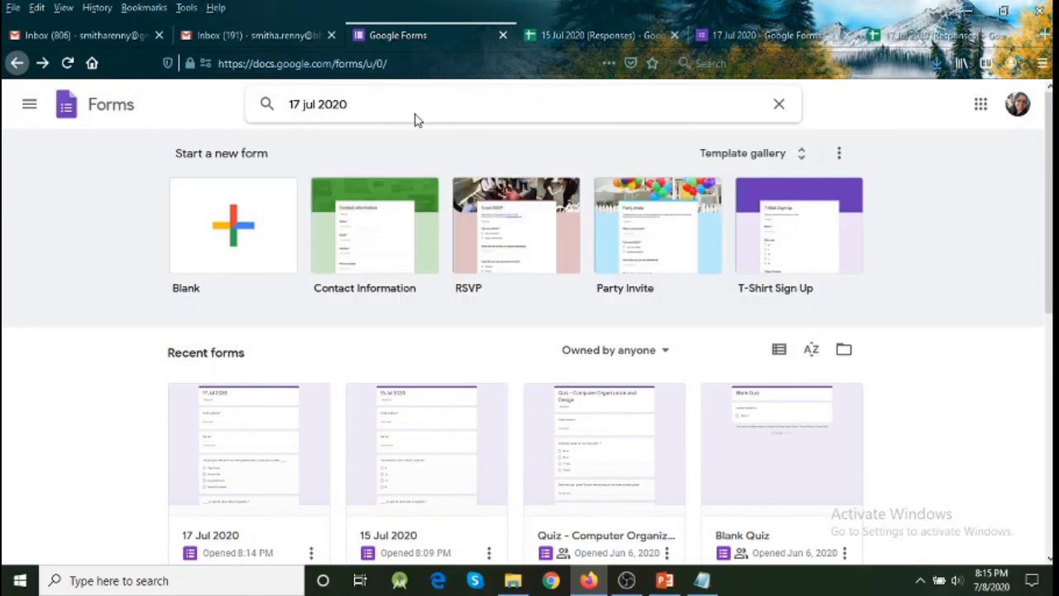
Revisit the "17 Jul 2020" form's questions and view the download formats offered for the "15 Jul 2020 (Responses)" spreadsheet
left_click(611, 30)
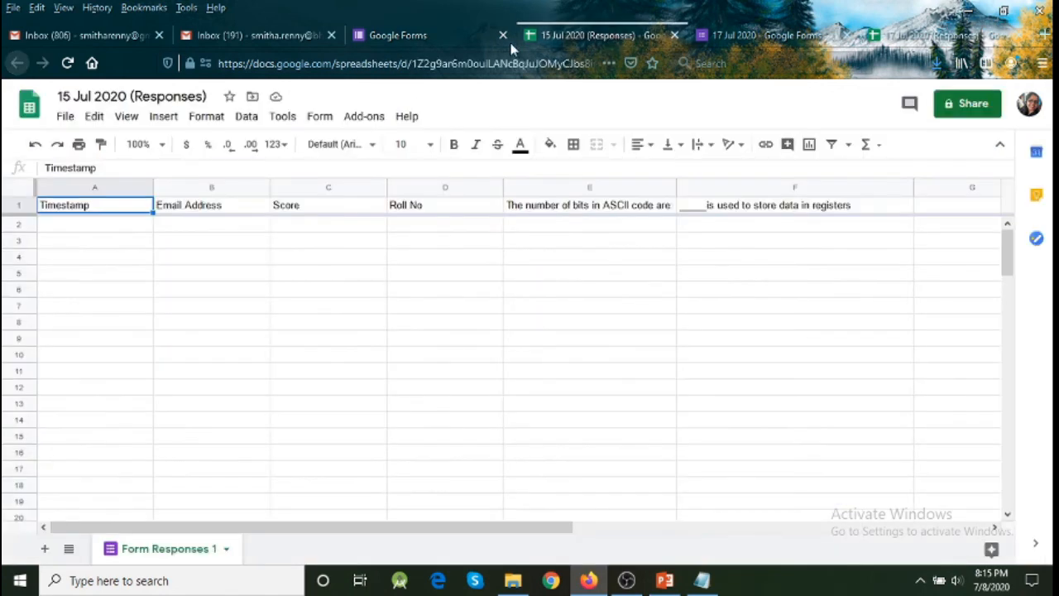
left_click(760, 35)
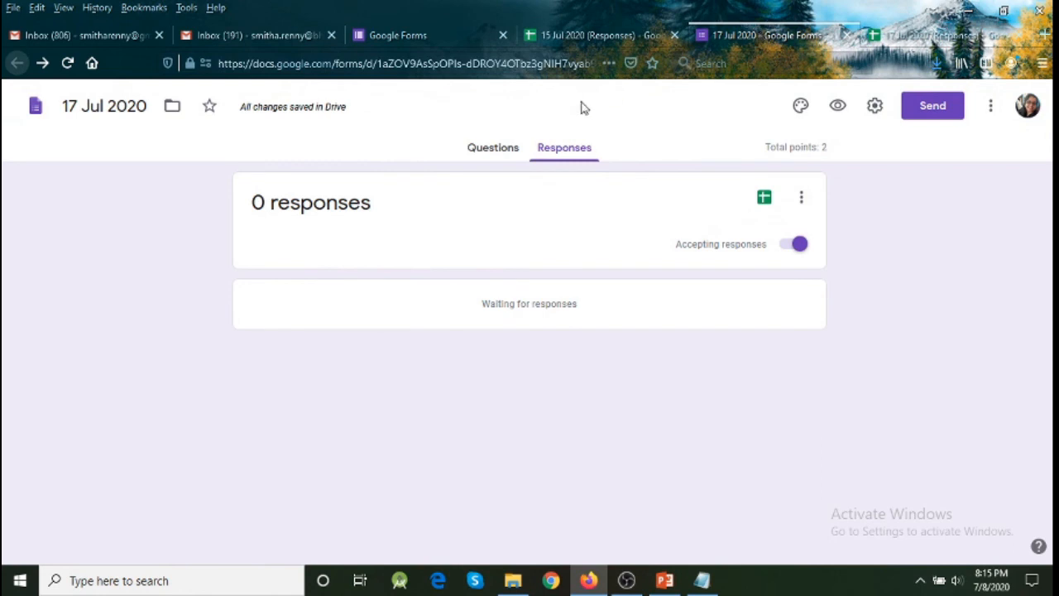
left_click(518, 149)
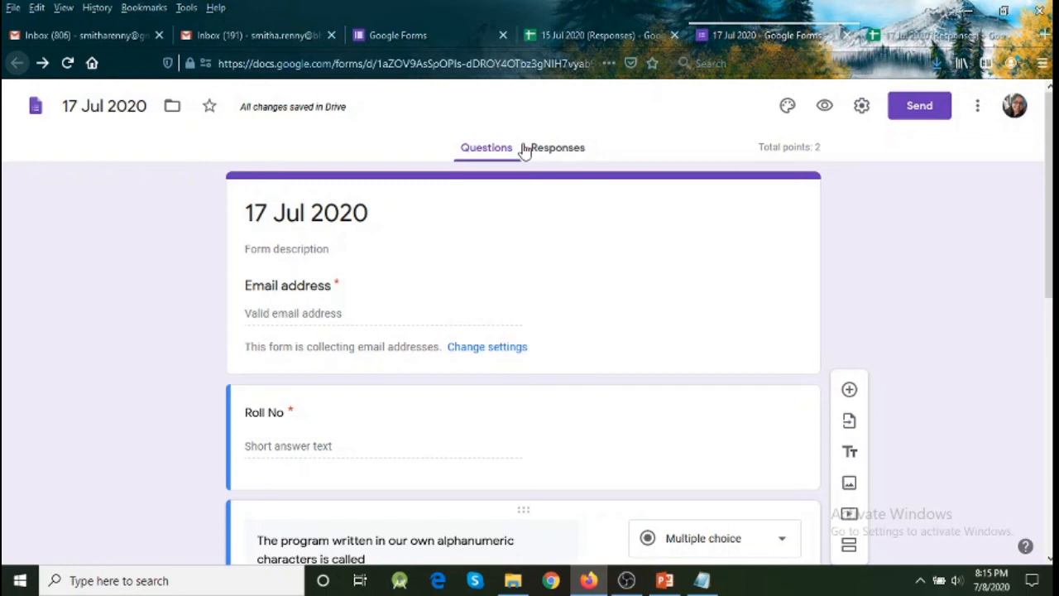
left_click(579, 35)
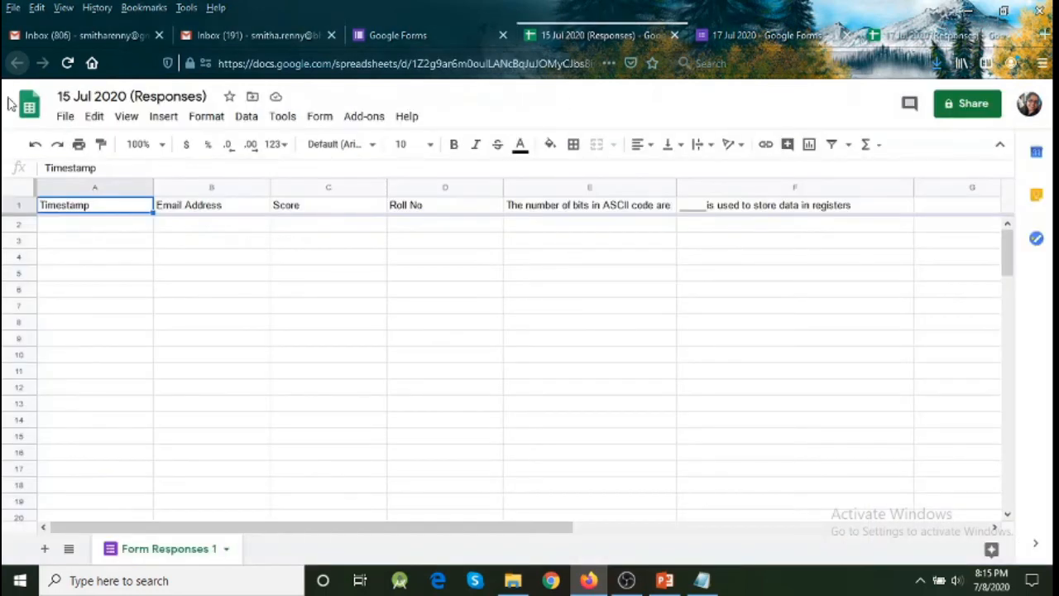
left_click(64, 117)
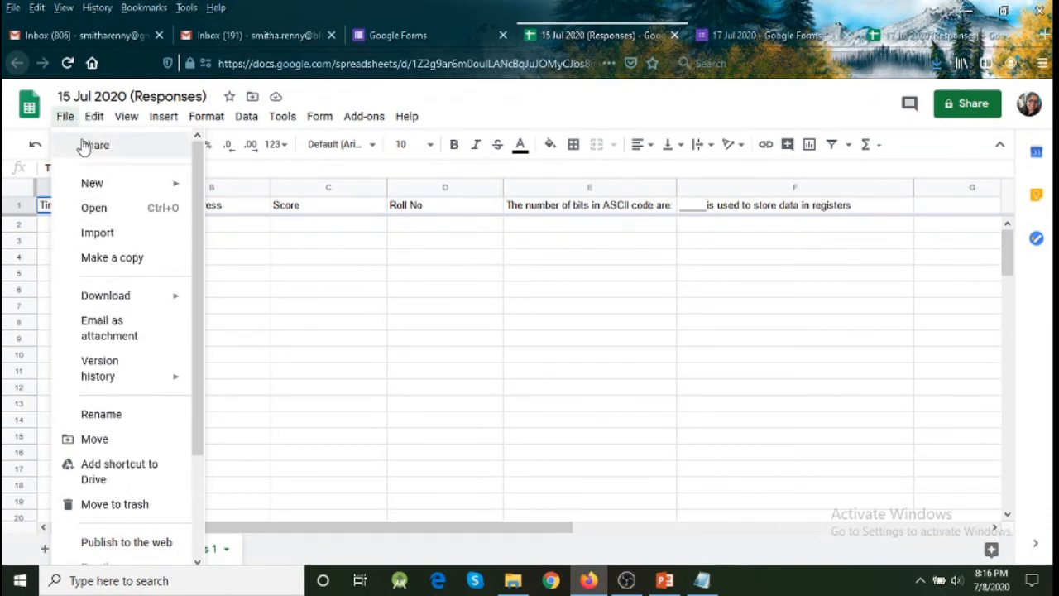
mouse_move(116, 306)
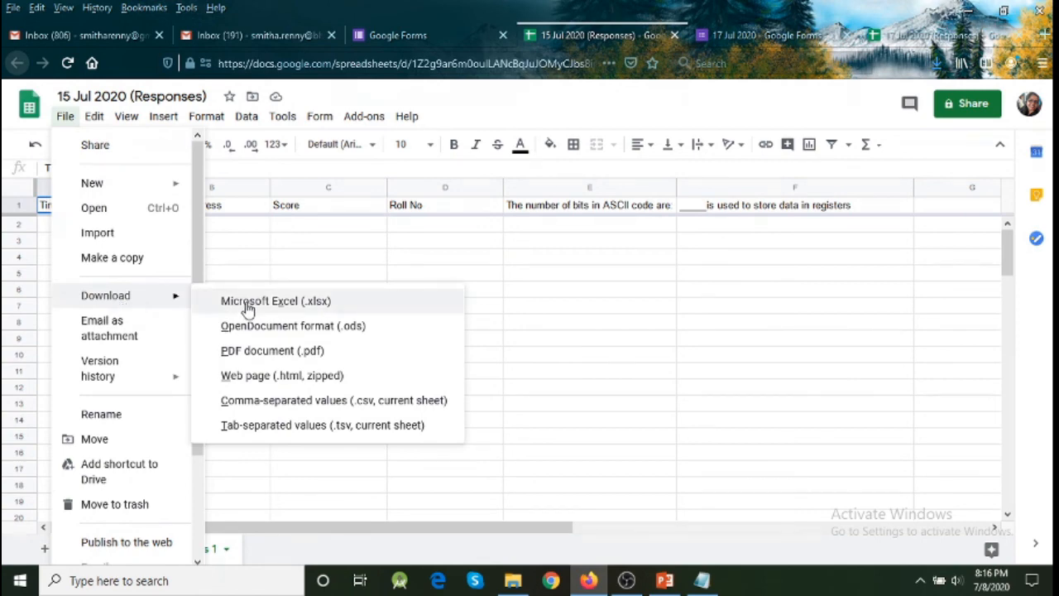
left_click(256, 244)
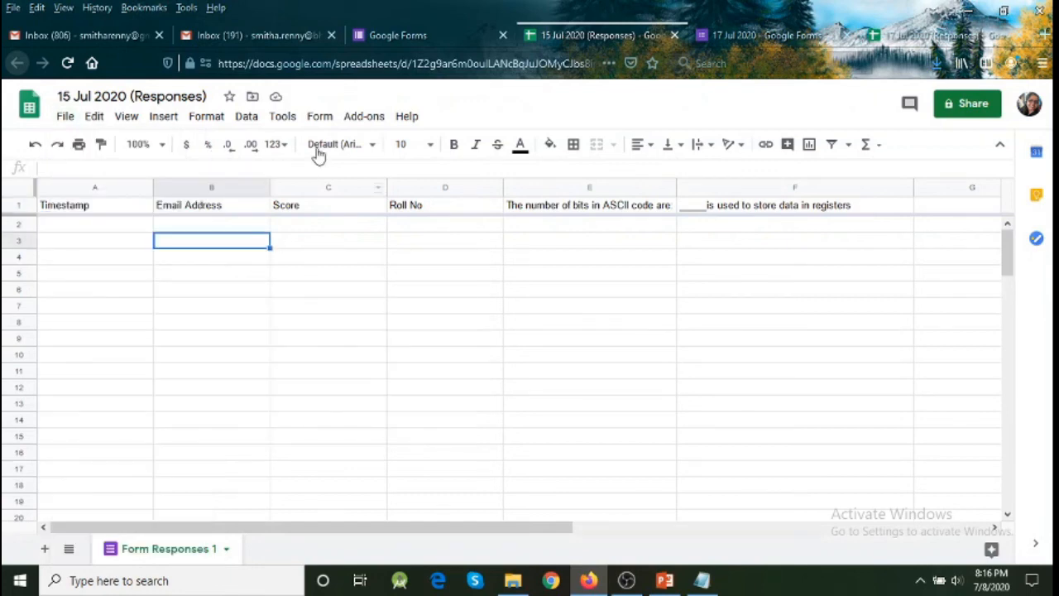
Open the recent form "Quiz - Computer Organization and Design" and examine its response summary, including insights, scores and per-question results
left_click(404, 38)
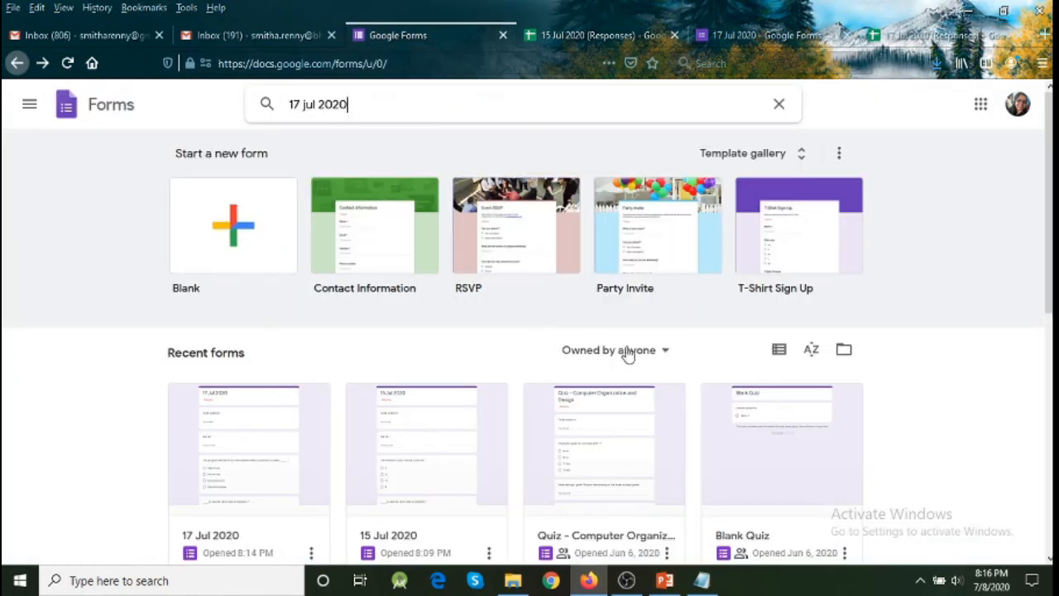
scroll(712, 367, "down", 3)
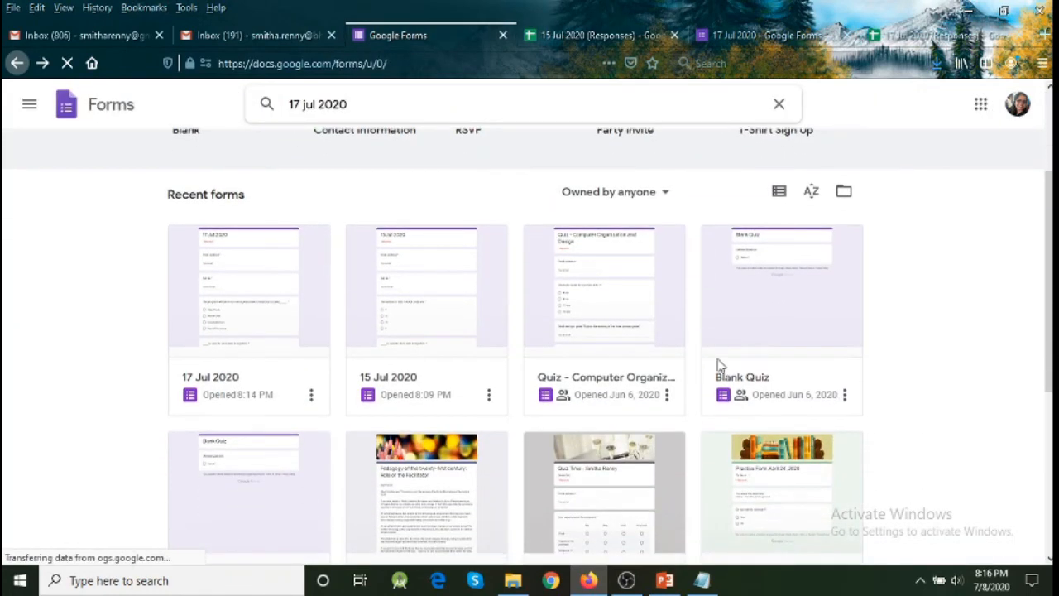
left_click(627, 276)
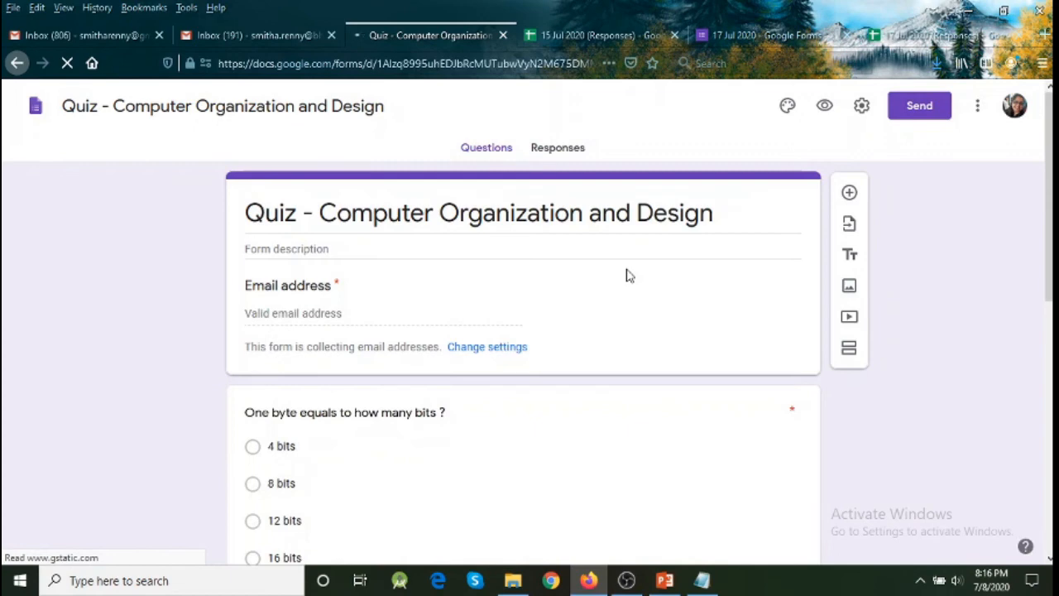
left_click(568, 155)
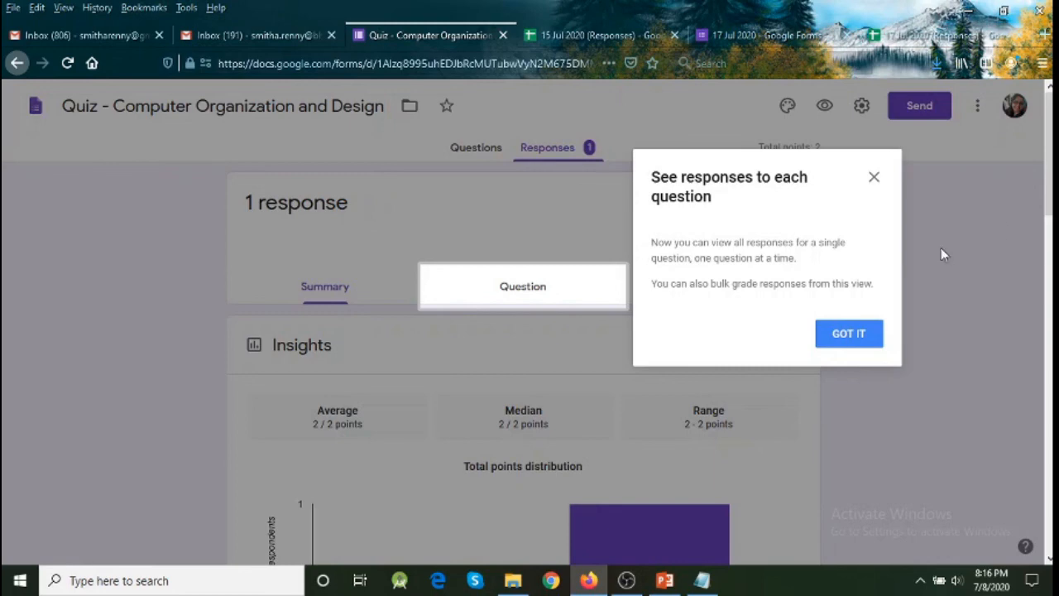
left_click(844, 346)
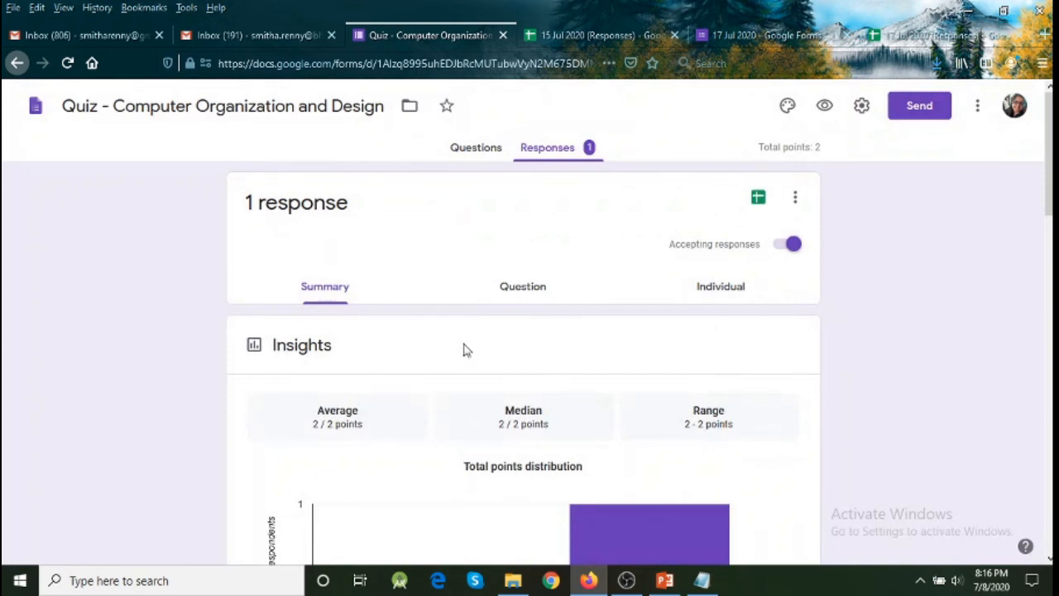
scroll(464, 350, "down", 10)
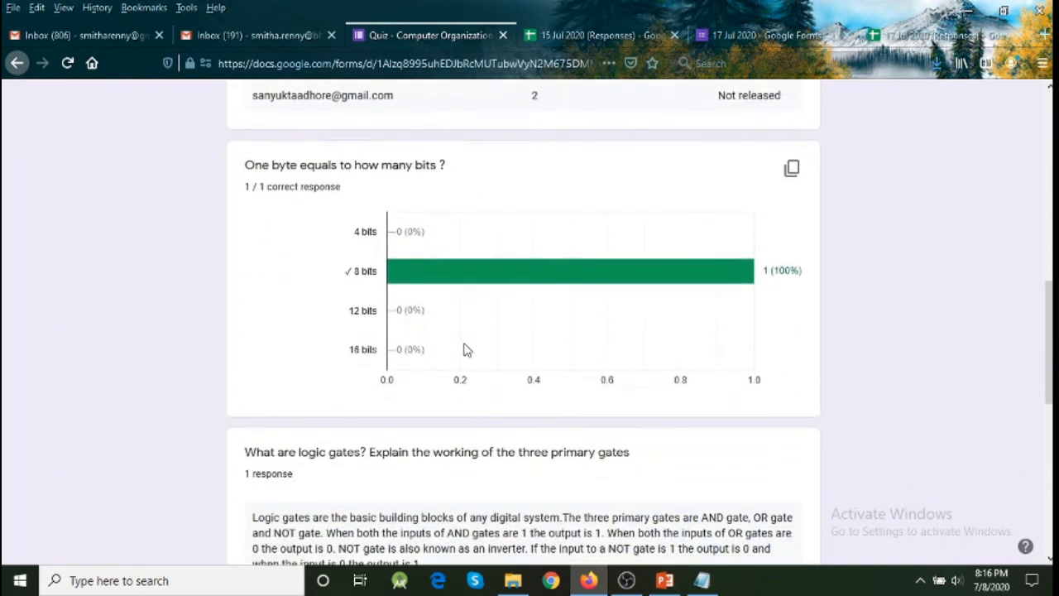
scroll(465, 350, "down", 3)
scroll(468, 347, "down", 5)
scroll(468, 348, "up", 15)
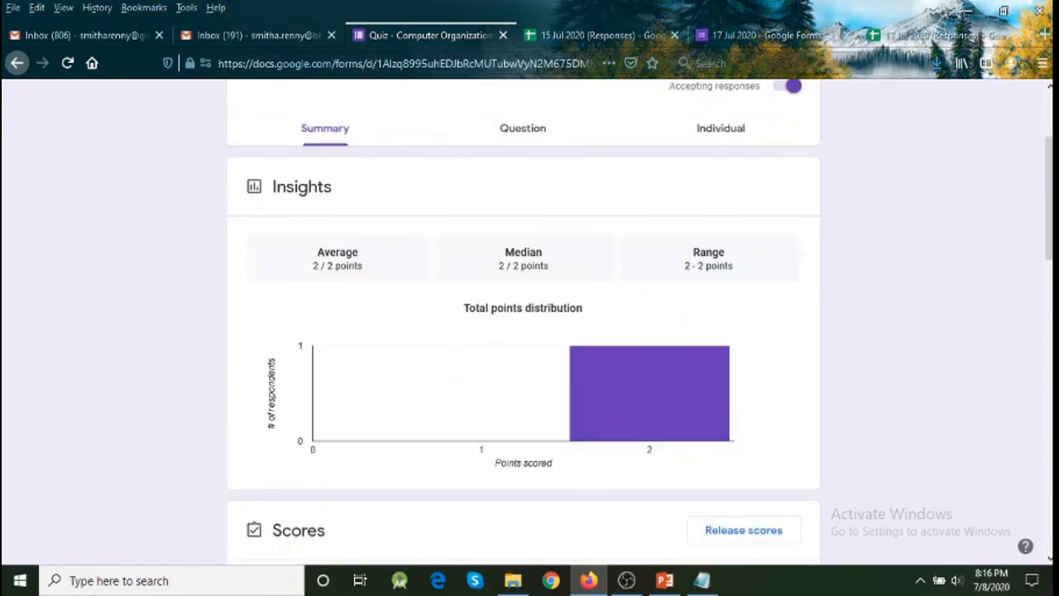
scroll(1016, 115, "up", 4)
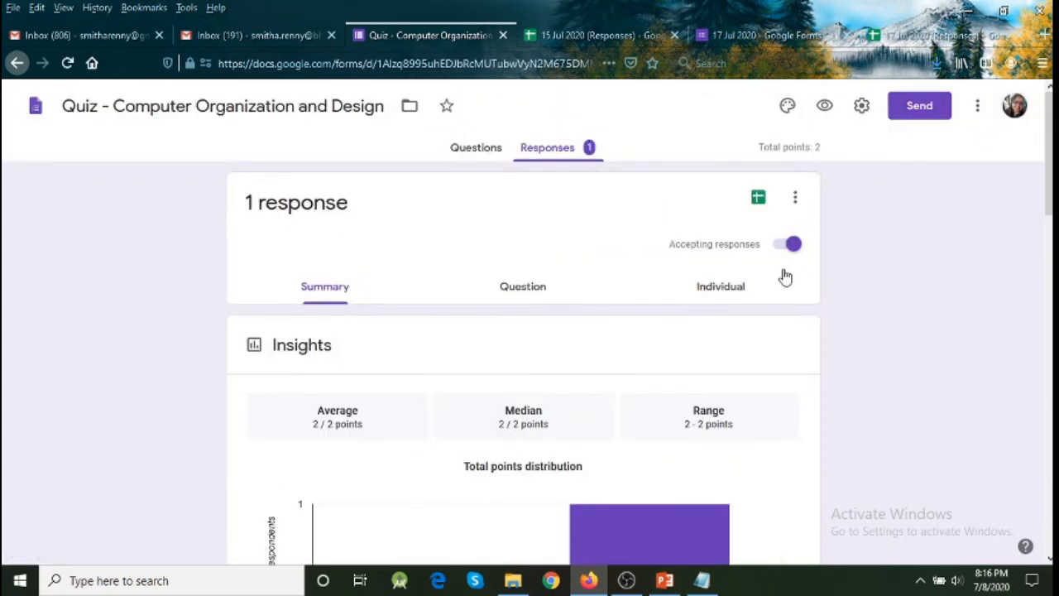
Create a new response spreadsheet for the "Quiz - Computer Organization and Design" form and select the first response's timestamp
left_click(757, 202)
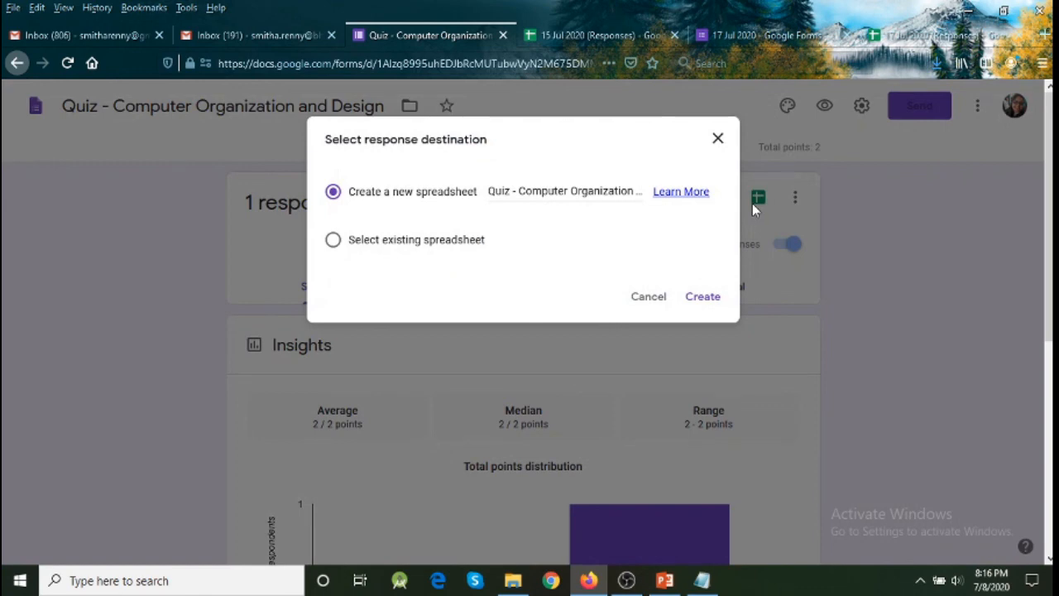
left_click(699, 298)
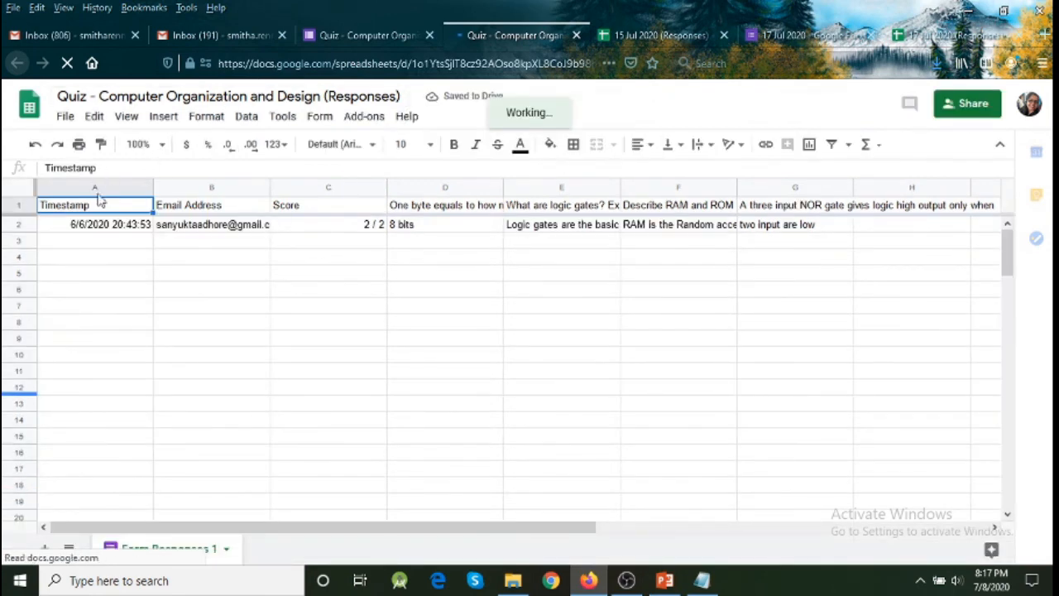
left_click(87, 230)
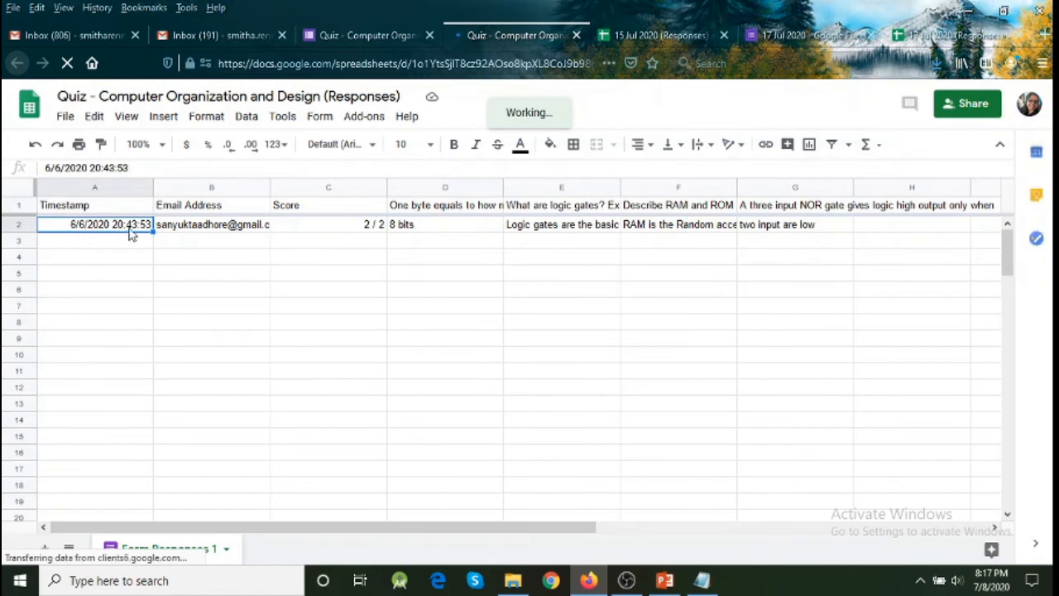